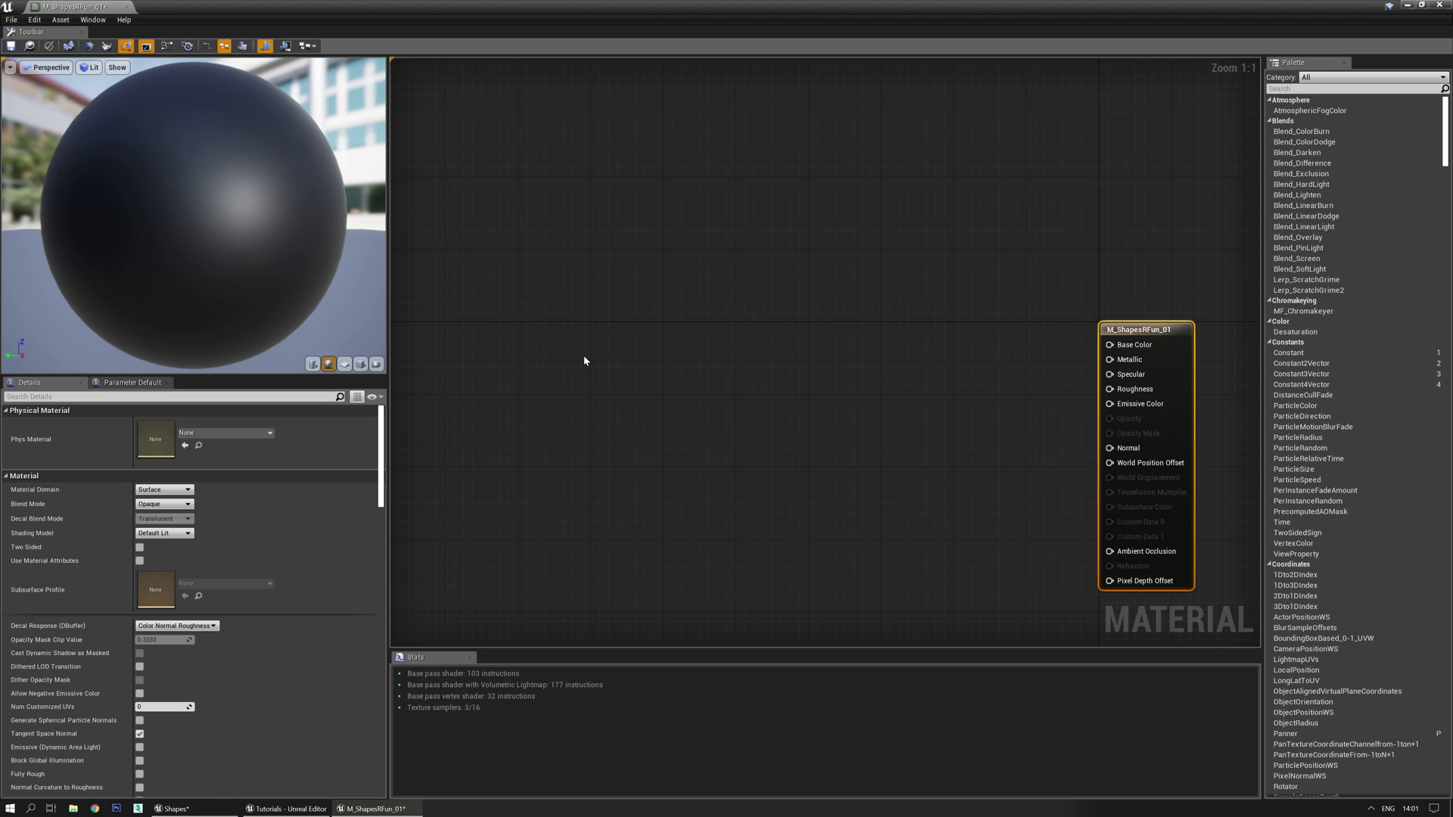
Add a texture coordinate node to the empty graph and feed it into a new component mask node.
right_drag(584, 361, 628, 331)
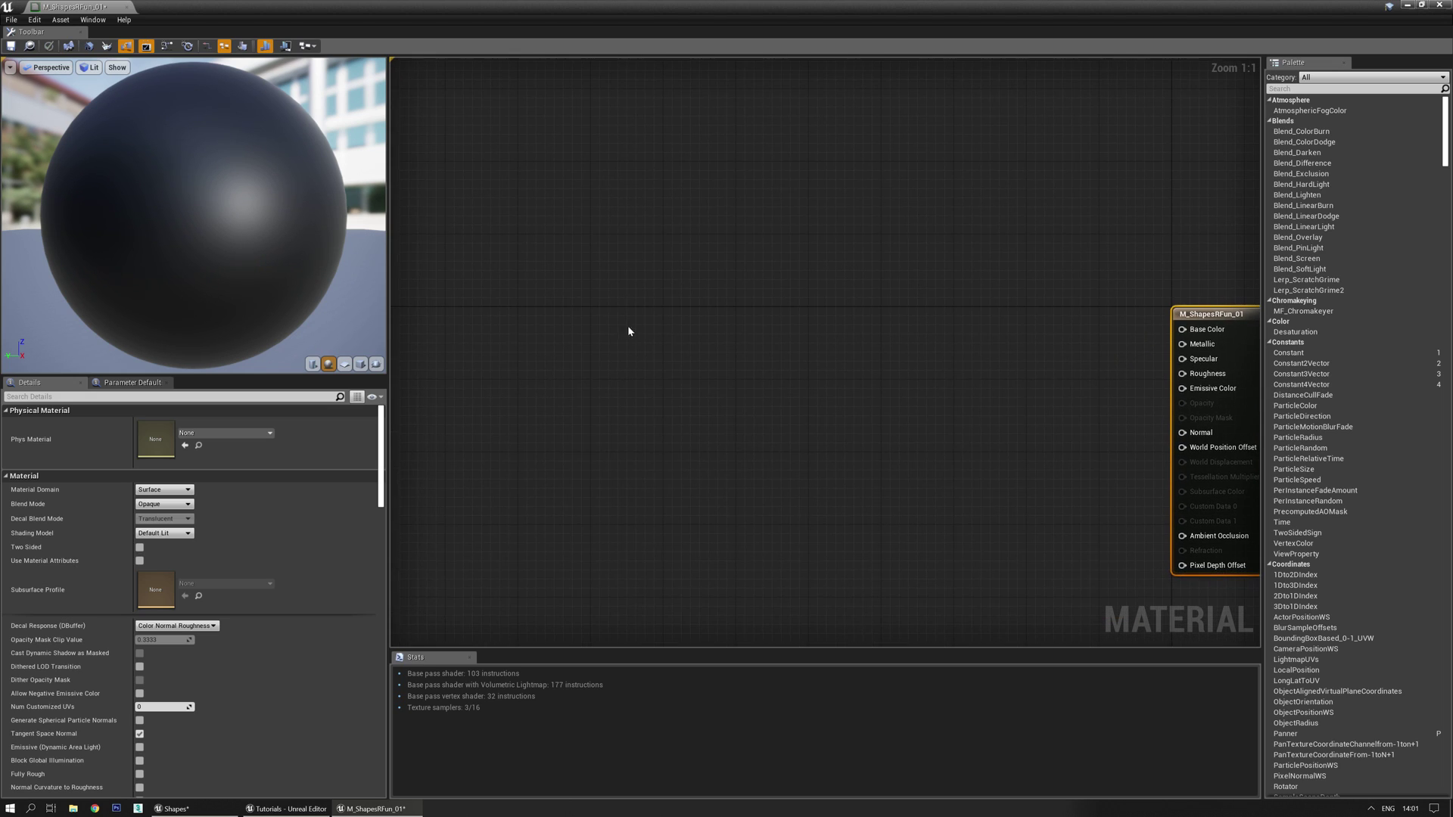
click(539, 364)
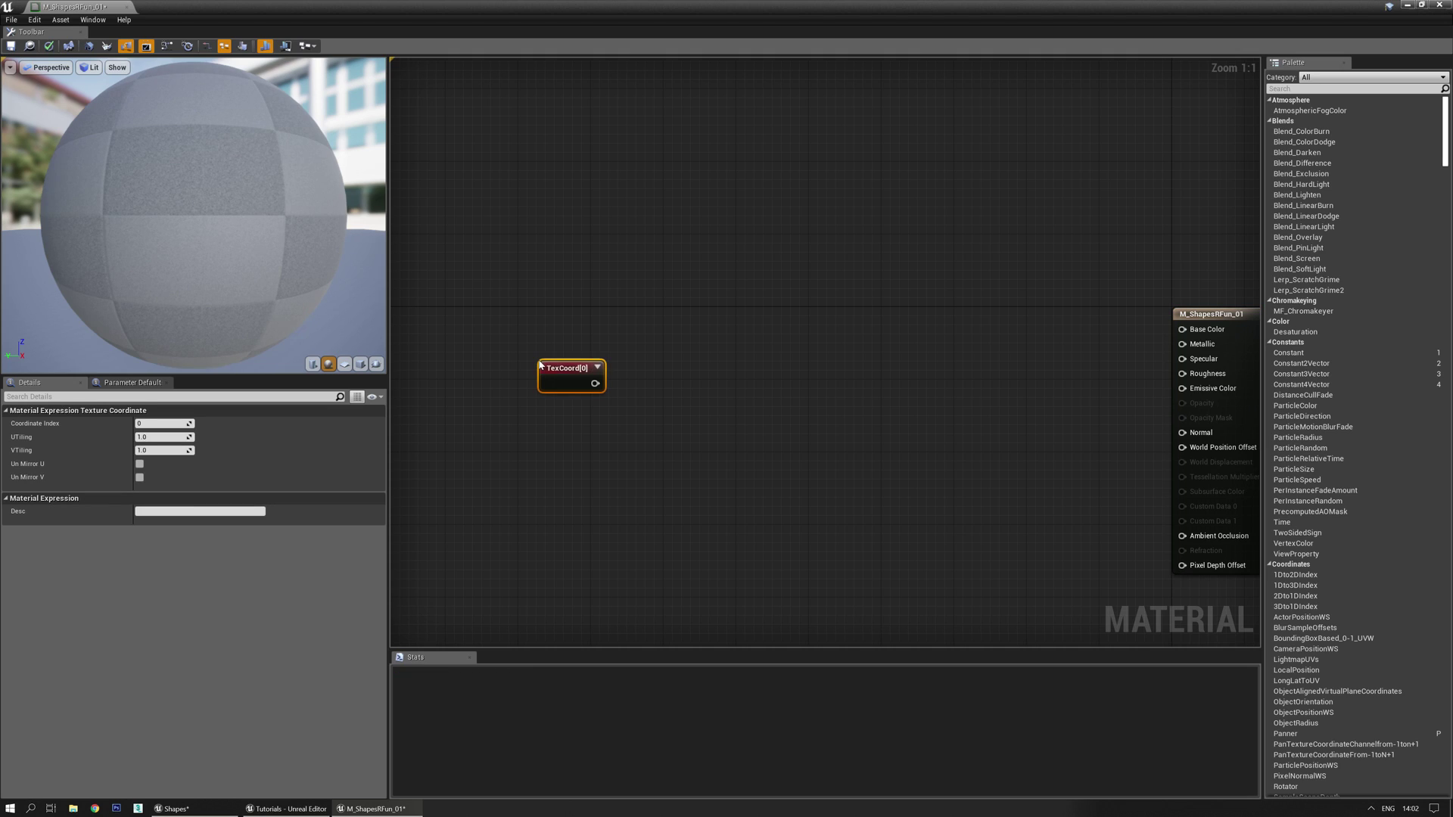
drag(558, 371, 468, 319)
click(545, 329)
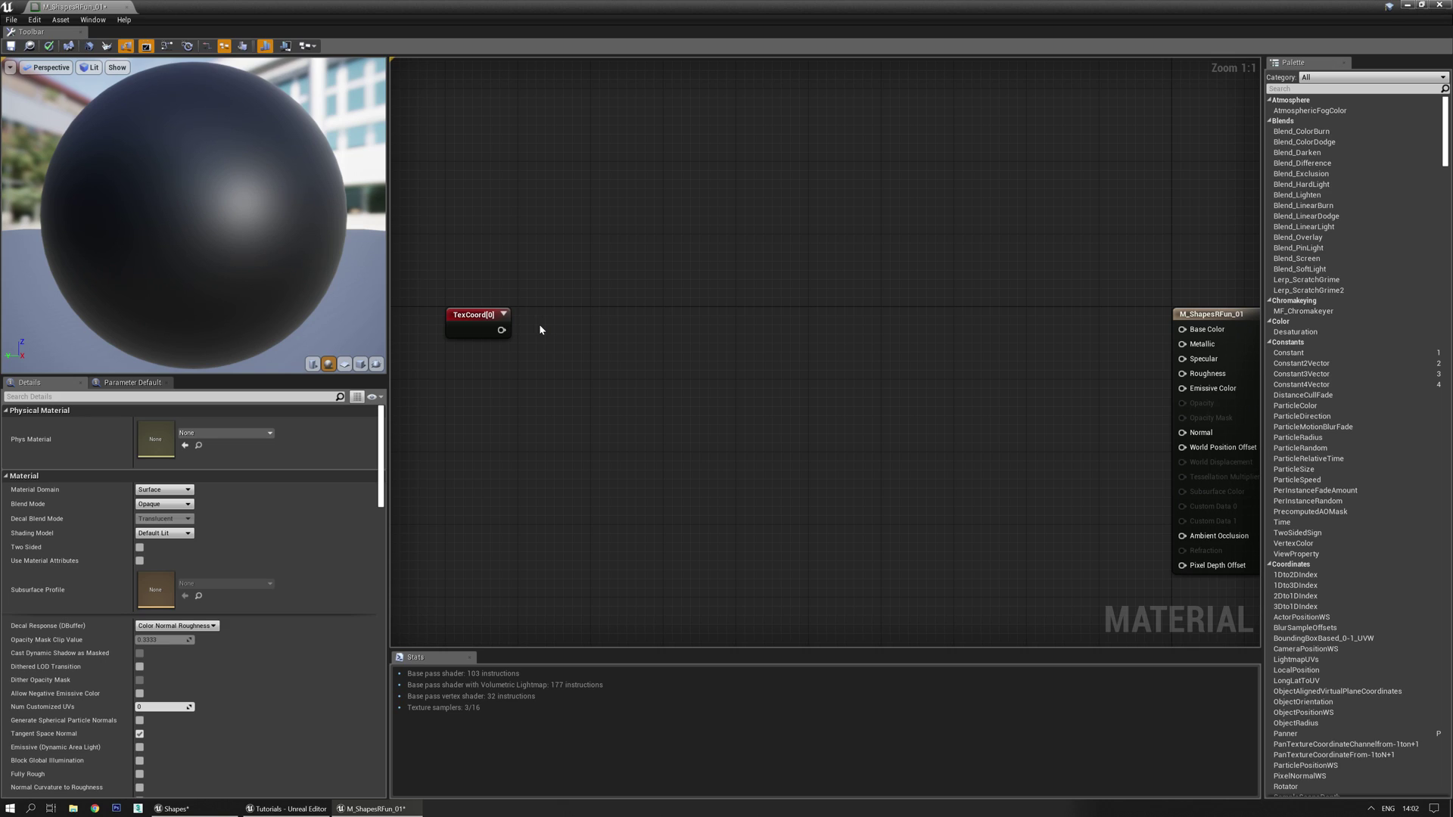
click(539, 324)
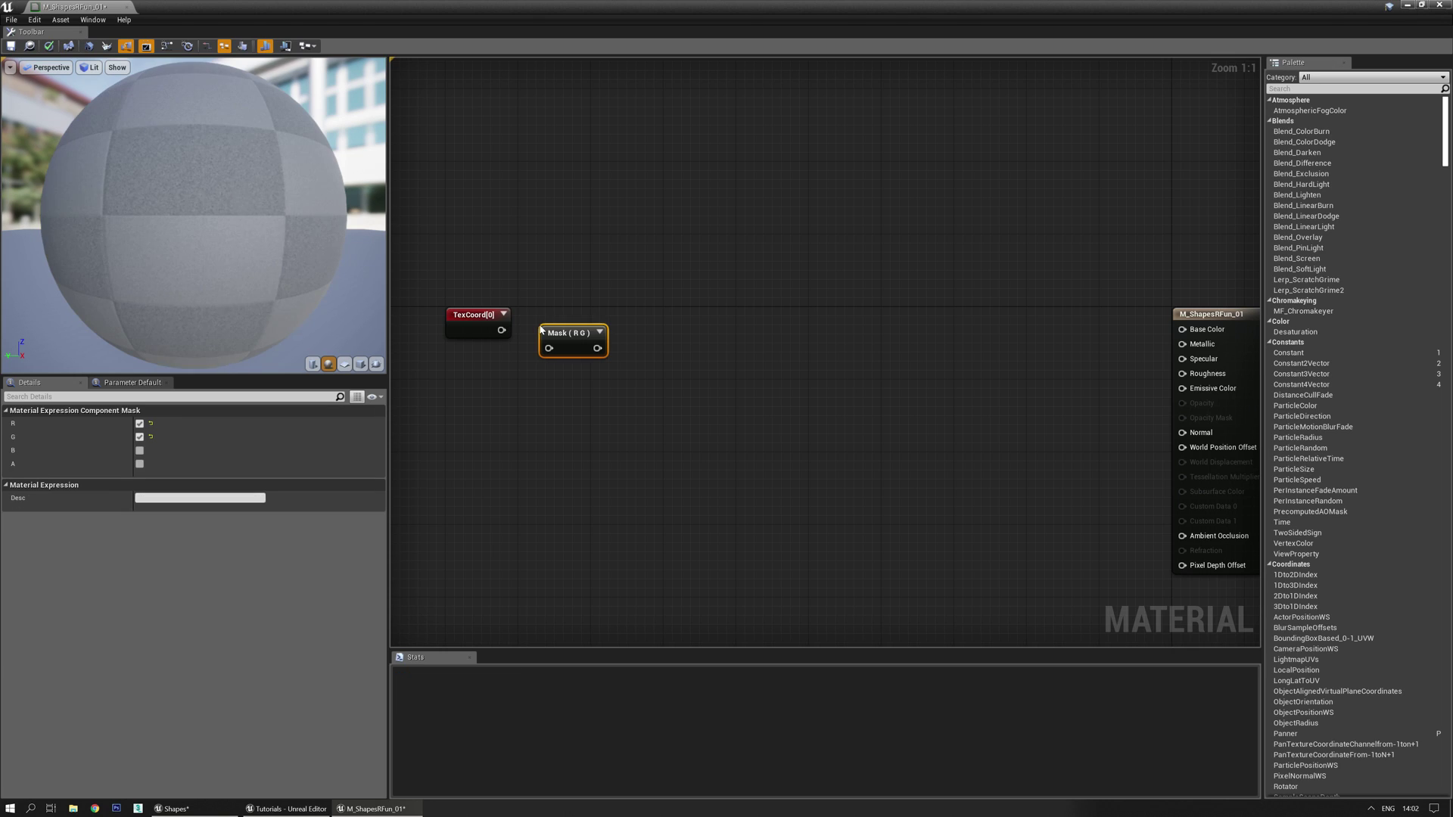
mouse_move(565, 335)
mouse_down()
mouse_move(584, 312)
mouse_move(614, 316)
mouse_move(566, 320)
mouse_up()
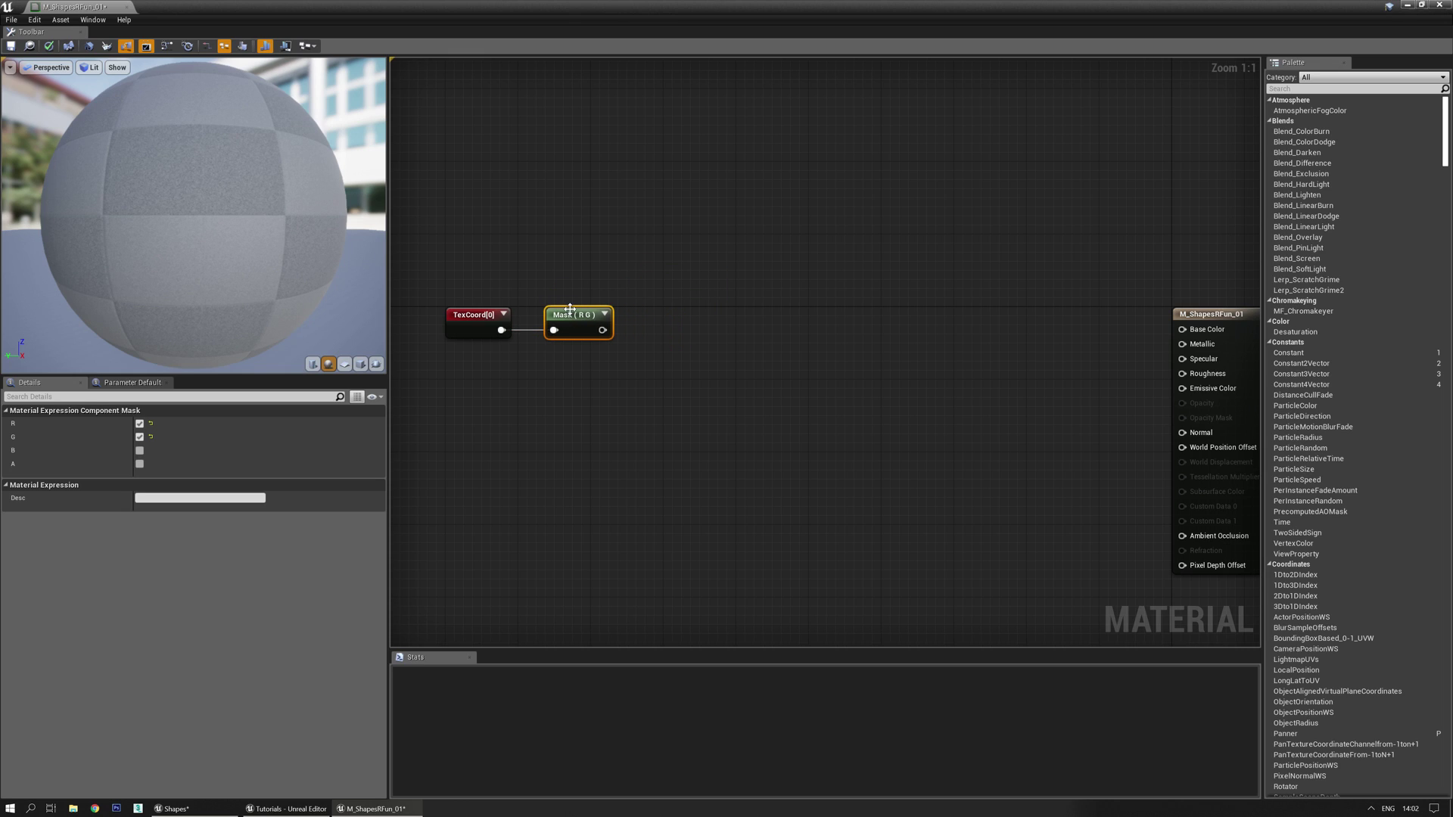
Limit the mask to the G channel and preview it on a plane mesh viewed from the front.
click(140, 424)
key(space)
click(344, 364)
drag(195, 281, 140, 167)
right_drag(759, 314, 744, 396)
right_drag(705, 440, 631, 418)
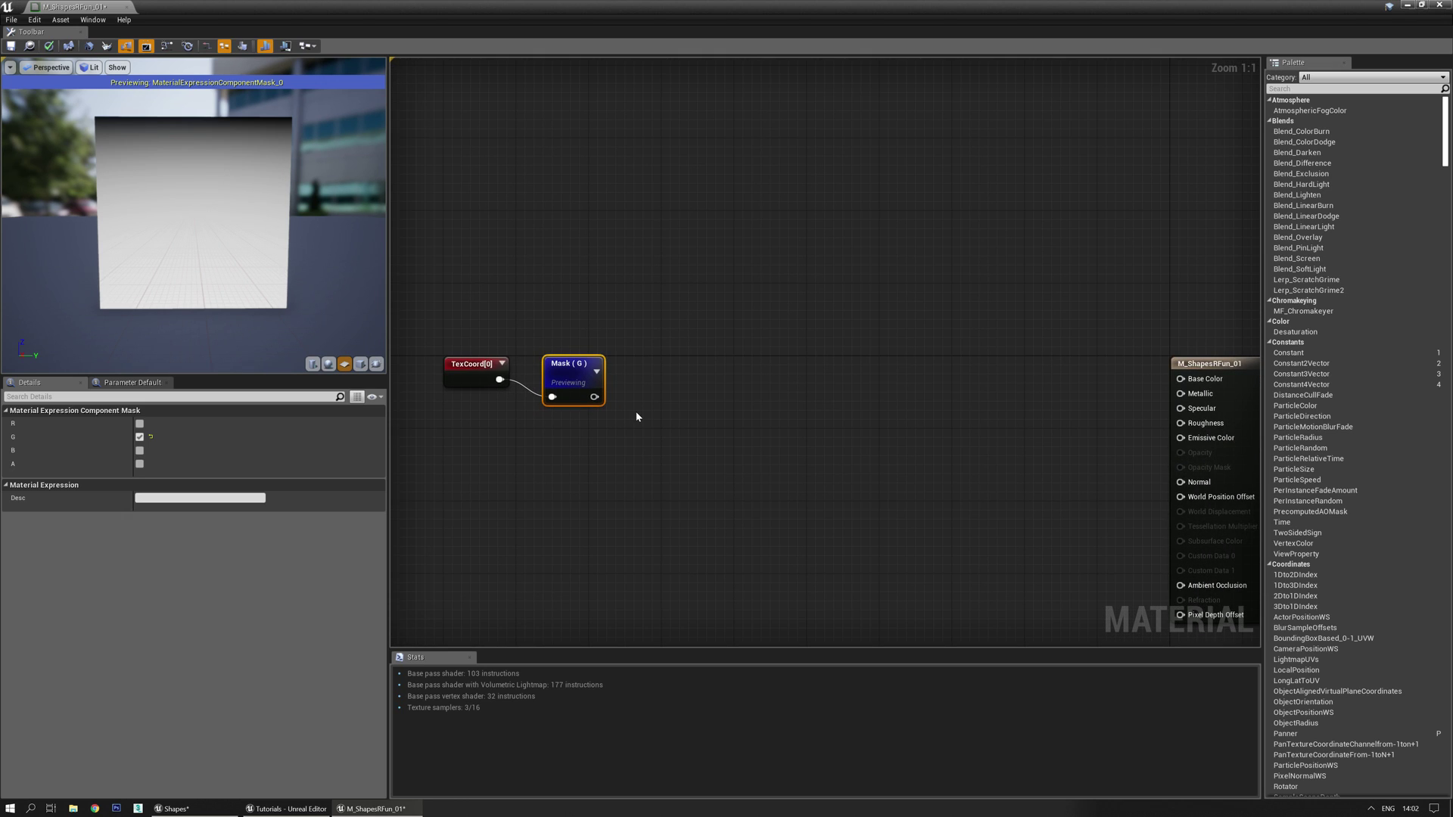
Add a OneMinus node fed by the G mask and preview its output.
key(o)
click(644, 395)
drag(594, 397, 653, 417)
key(space)
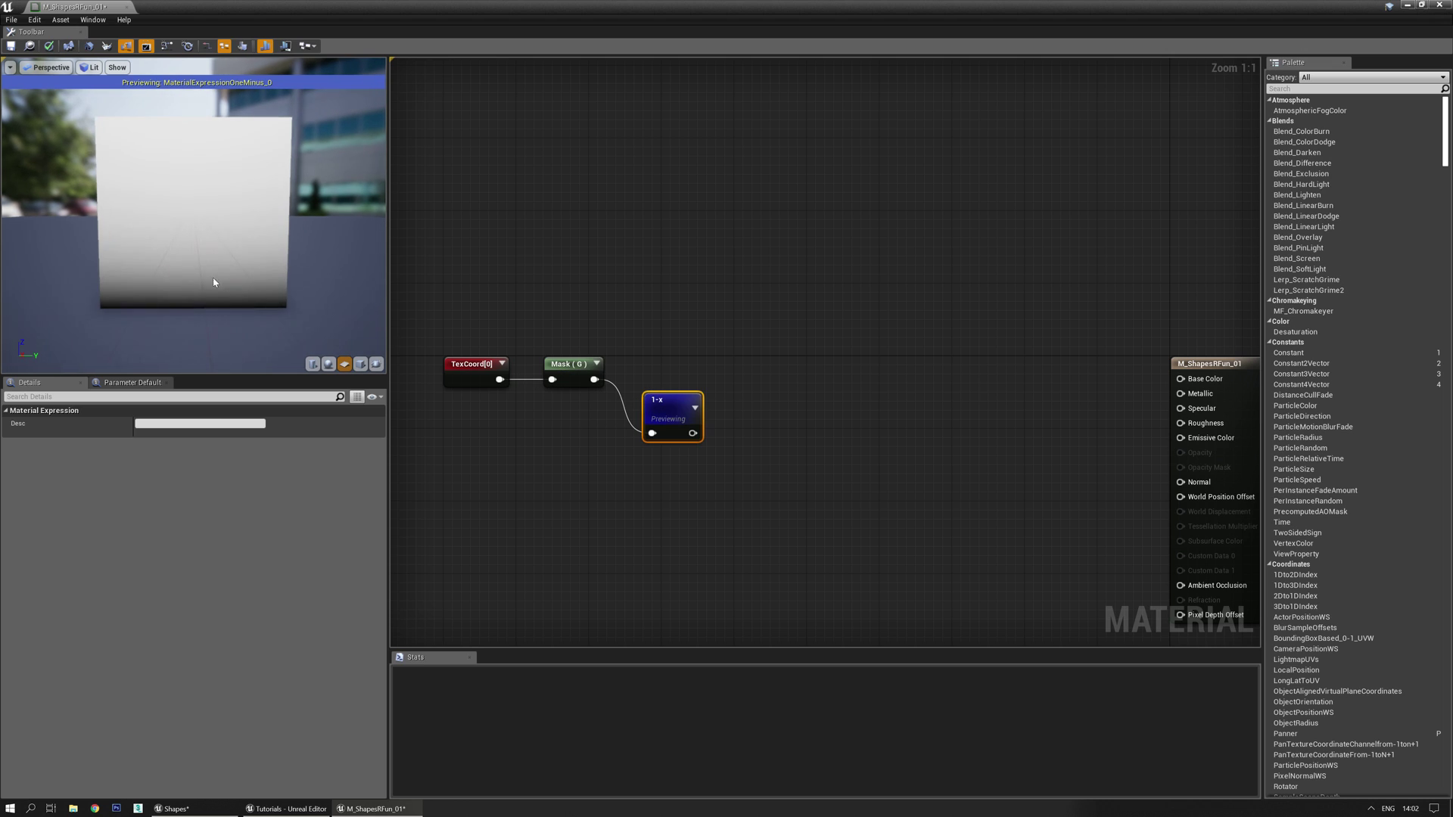
Add a Multiply node with the mask in A and the OneMinus result in B, and preview it.
right_drag(676, 351, 661, 357)
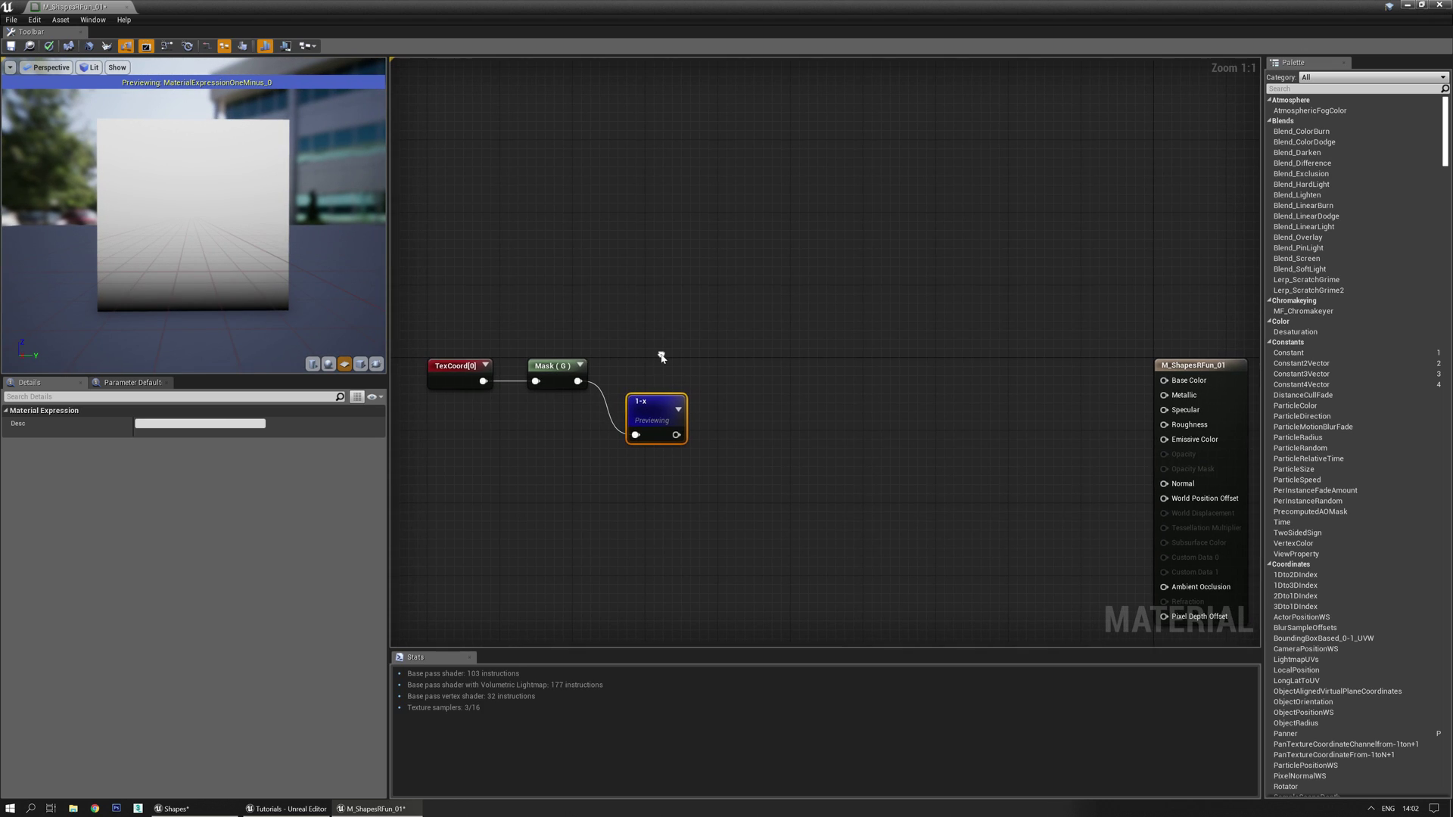
click(701, 356)
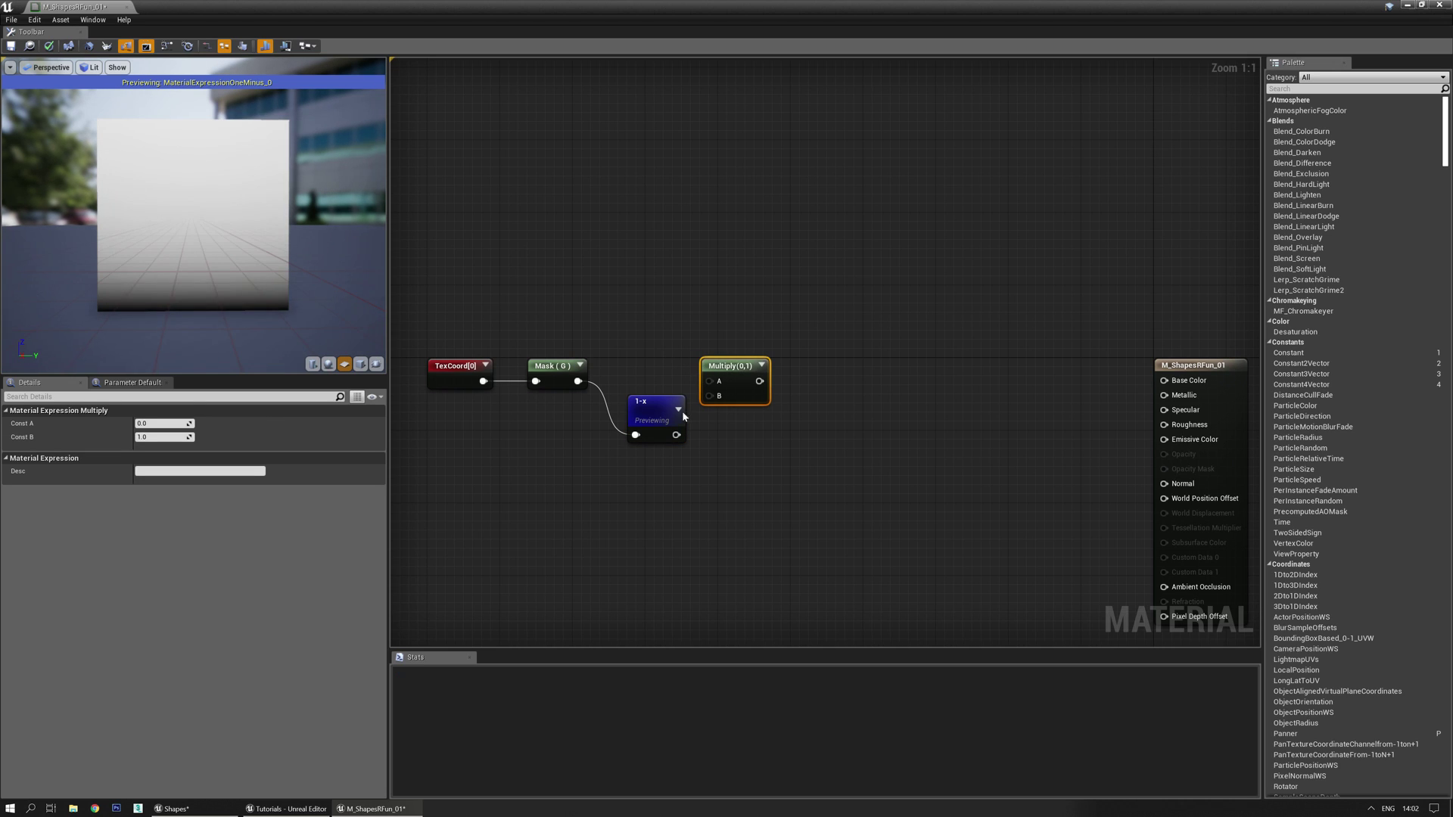
drag(676, 434, 707, 397)
drag(578, 380, 708, 381)
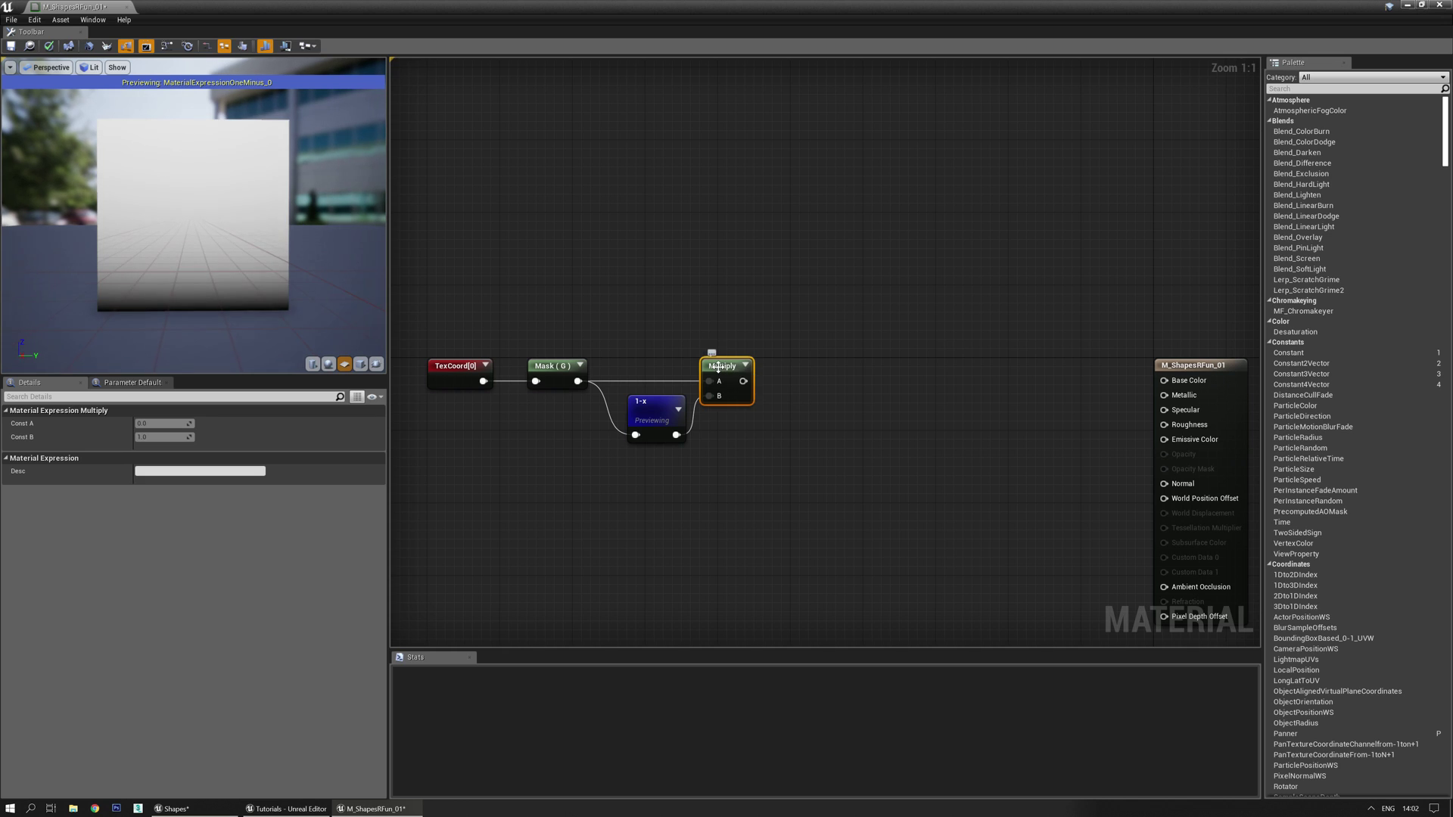
key(space)
drag(253, 206, 216, 161)
drag(171, 251, 171, 234)
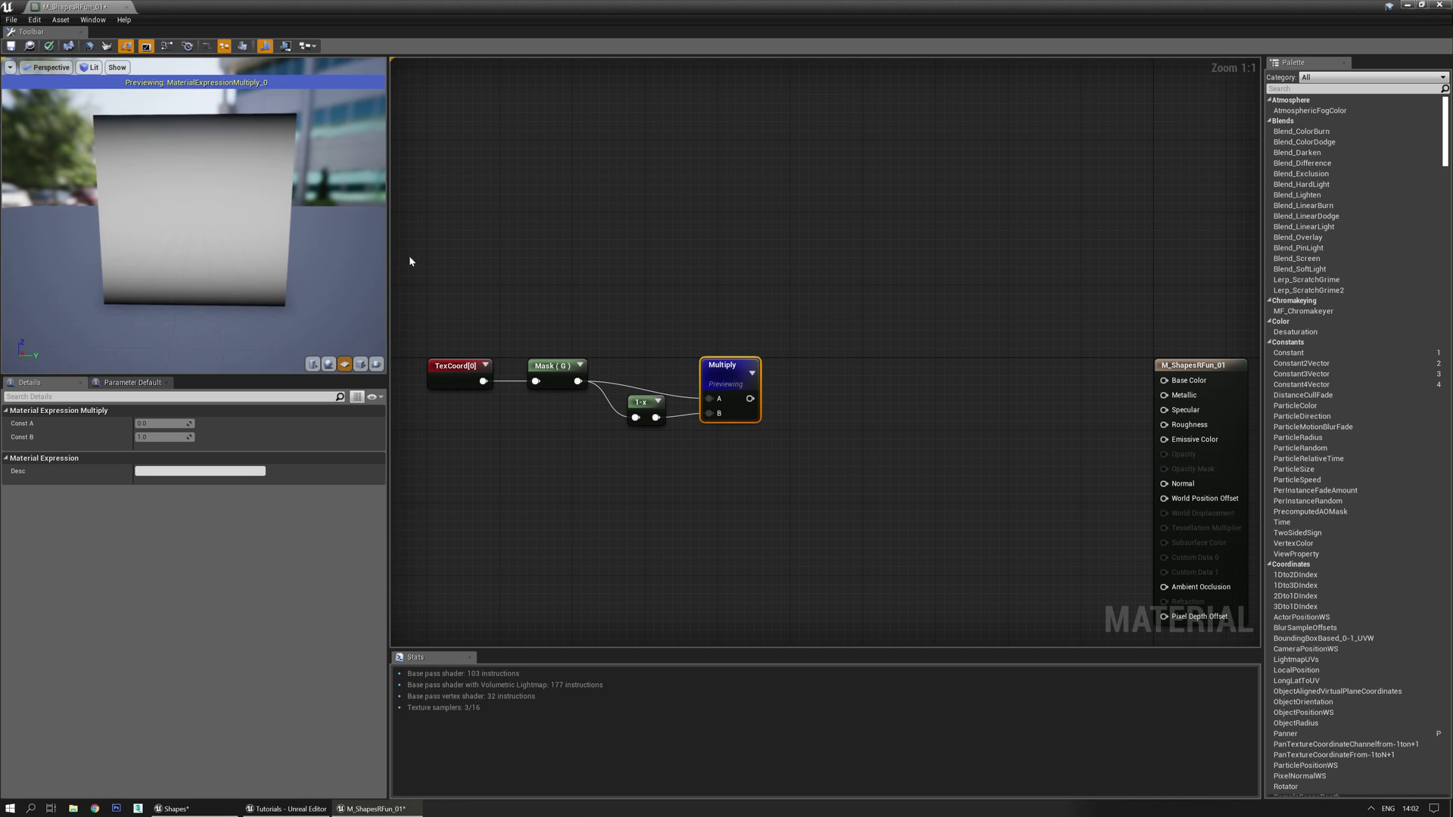
Move the TexCoord, Mask, OneMinus and Multiply nodes together farther from the material output node.
right_drag(605, 302, 721, 310)
drag(479, 318, 900, 474)
key(Left)
key(Left)
key(Left)
key(Left)
key(Left)
key(Left)
key(Left)
key(Left)
key(Left)
key(Left)
key(Left)
key(Left)
key(Left)
key(Left)
key(Left)
key(Left)
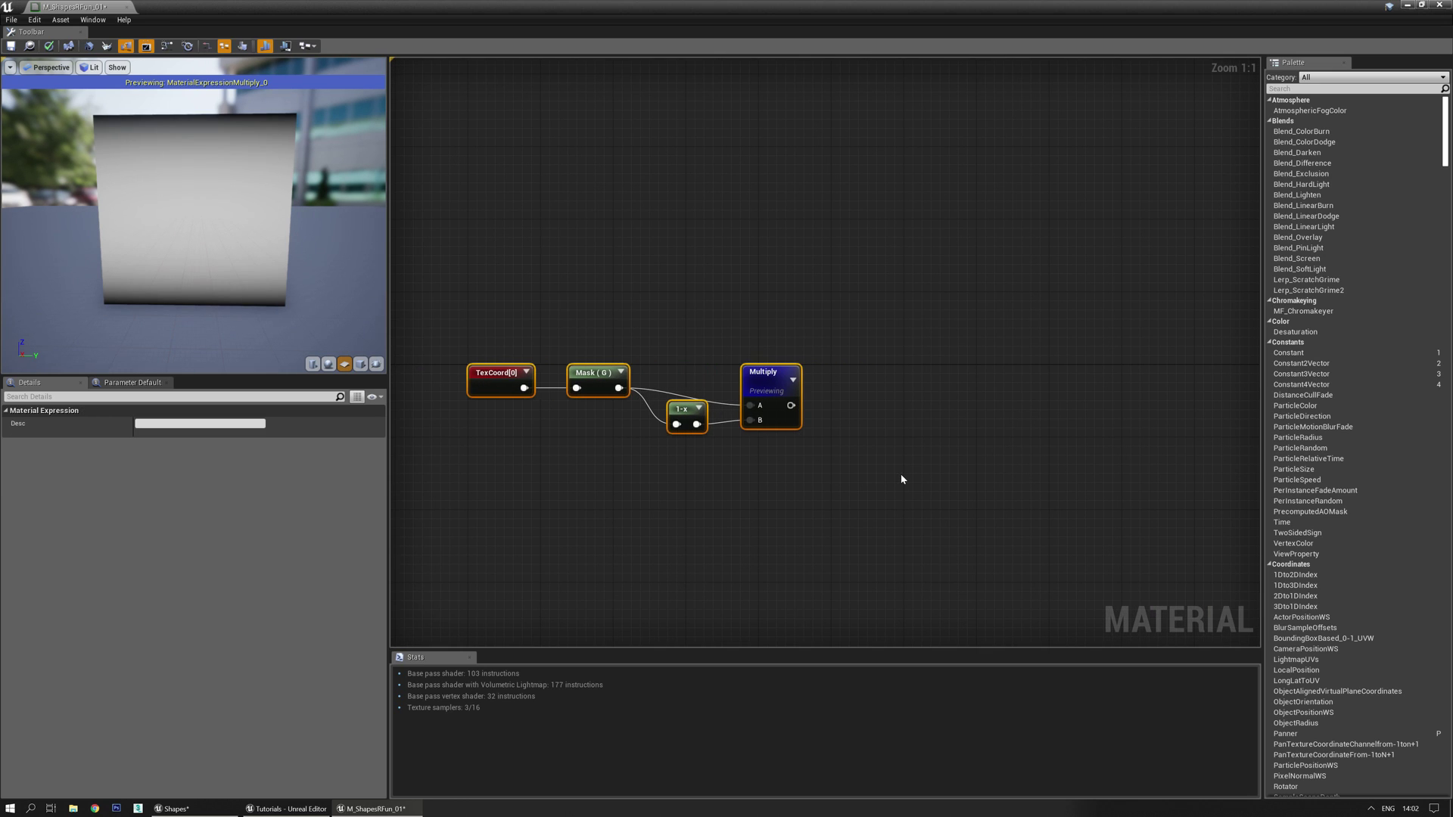
Add a second Multiply node and connect the first Multiply's output to its A input.
click(788, 400)
right_drag(789, 400, 733, 393)
click(733, 394)
drag(664, 415, 747, 420)
drag(756, 408, 728, 407)
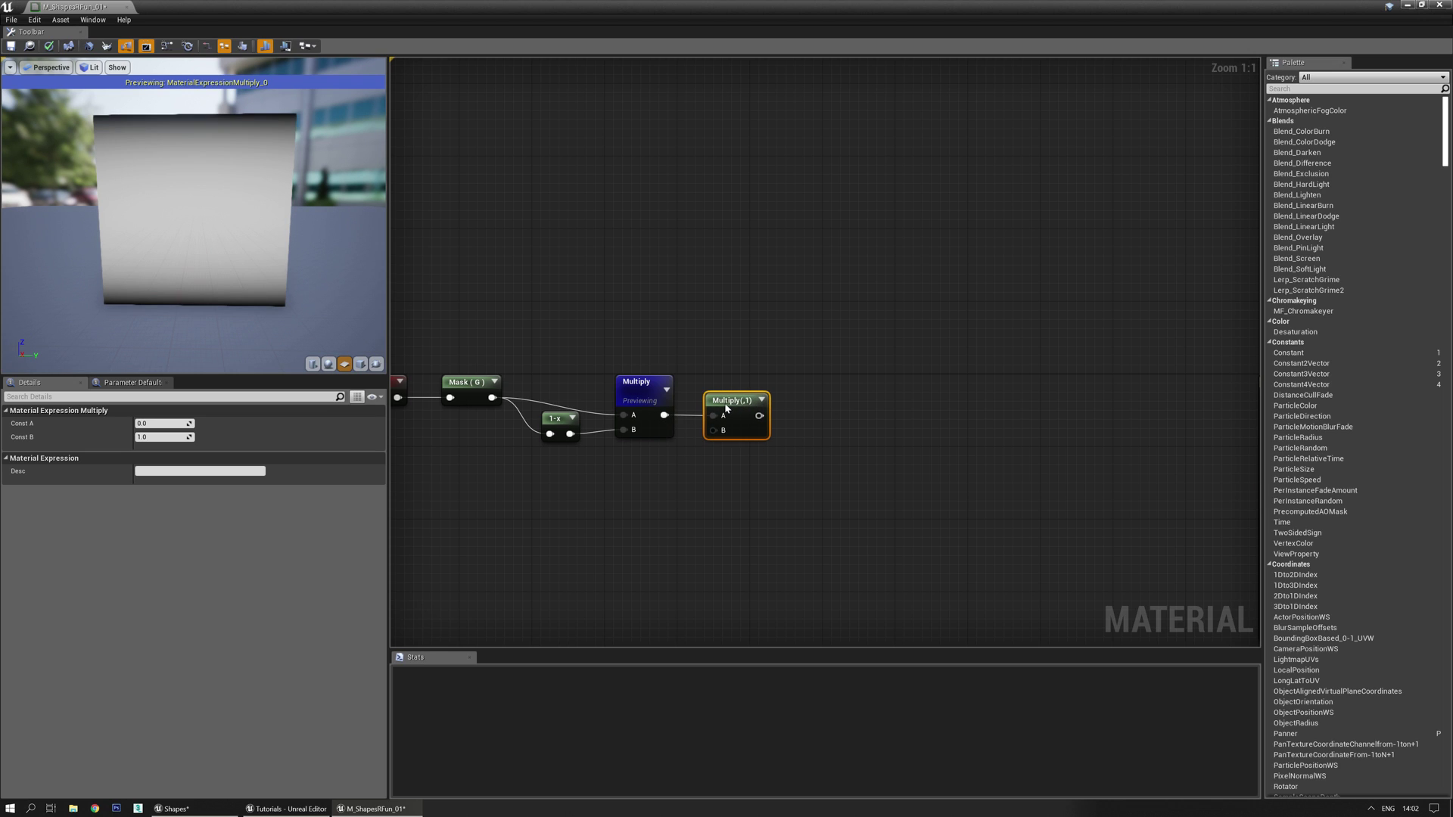
Add a Floor node fed by the second Multiply and preview its output.
right_drag(817, 432, 789, 431)
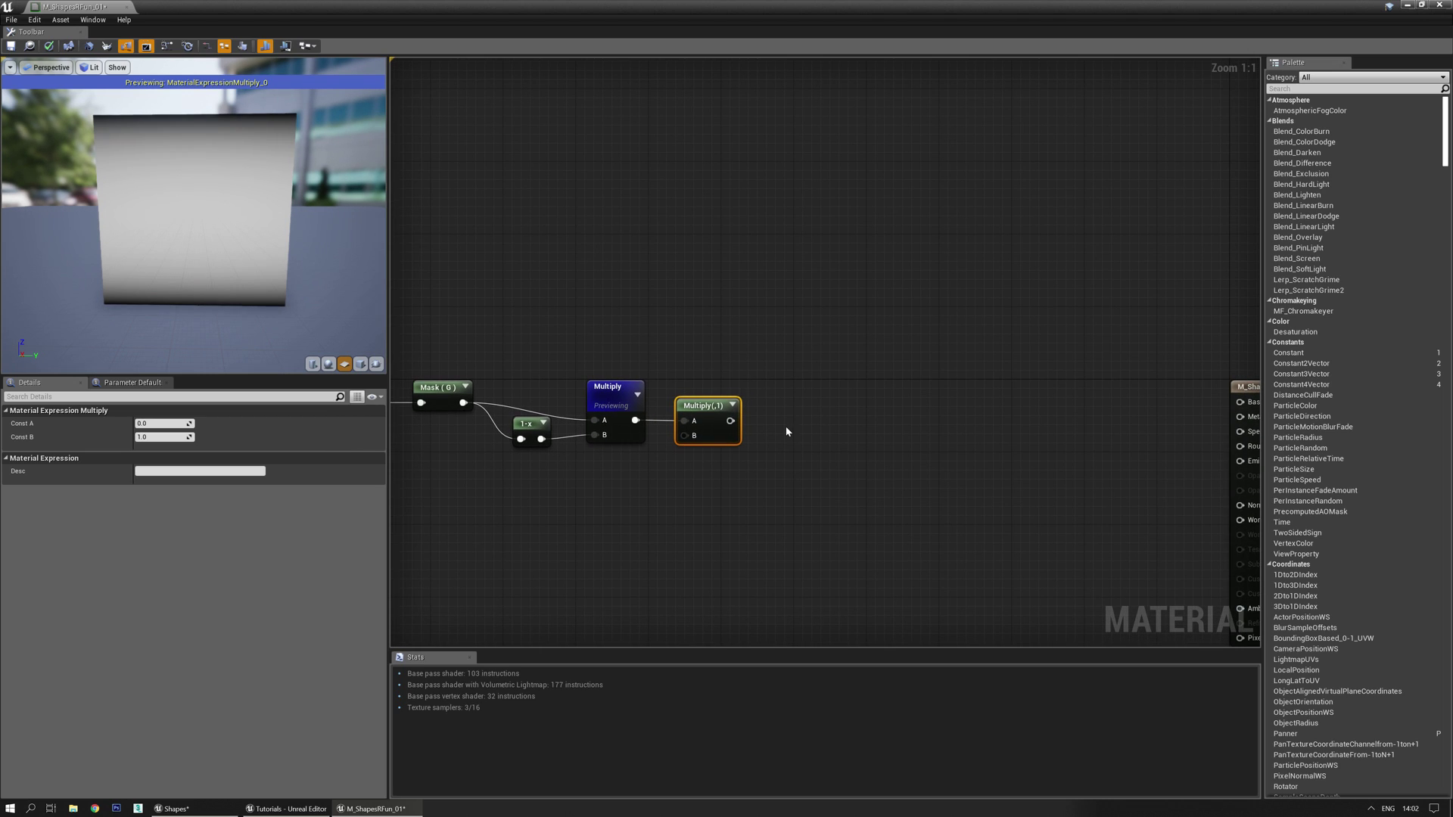
right_click(787, 430)
text(floor)
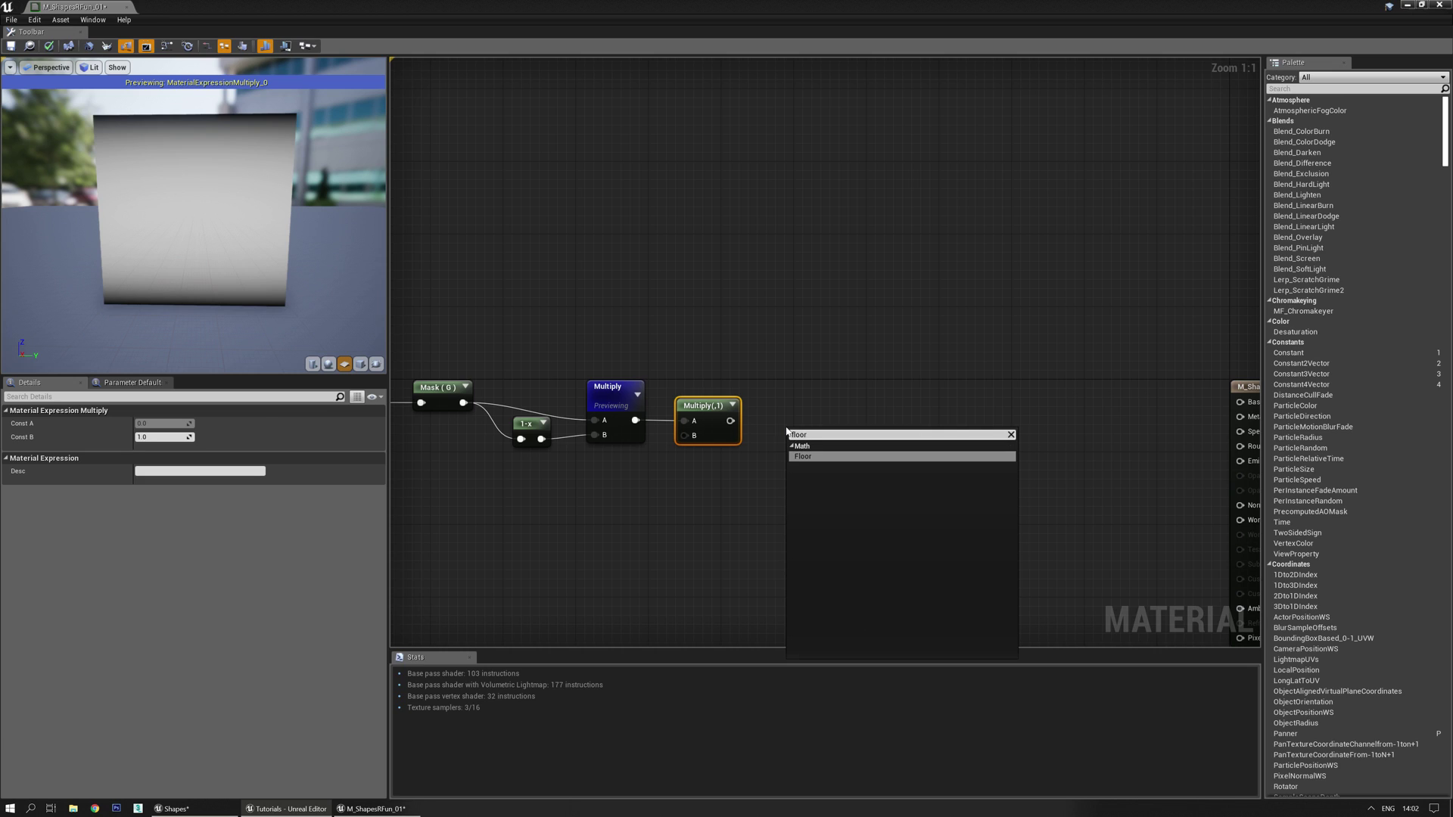
key(Return)
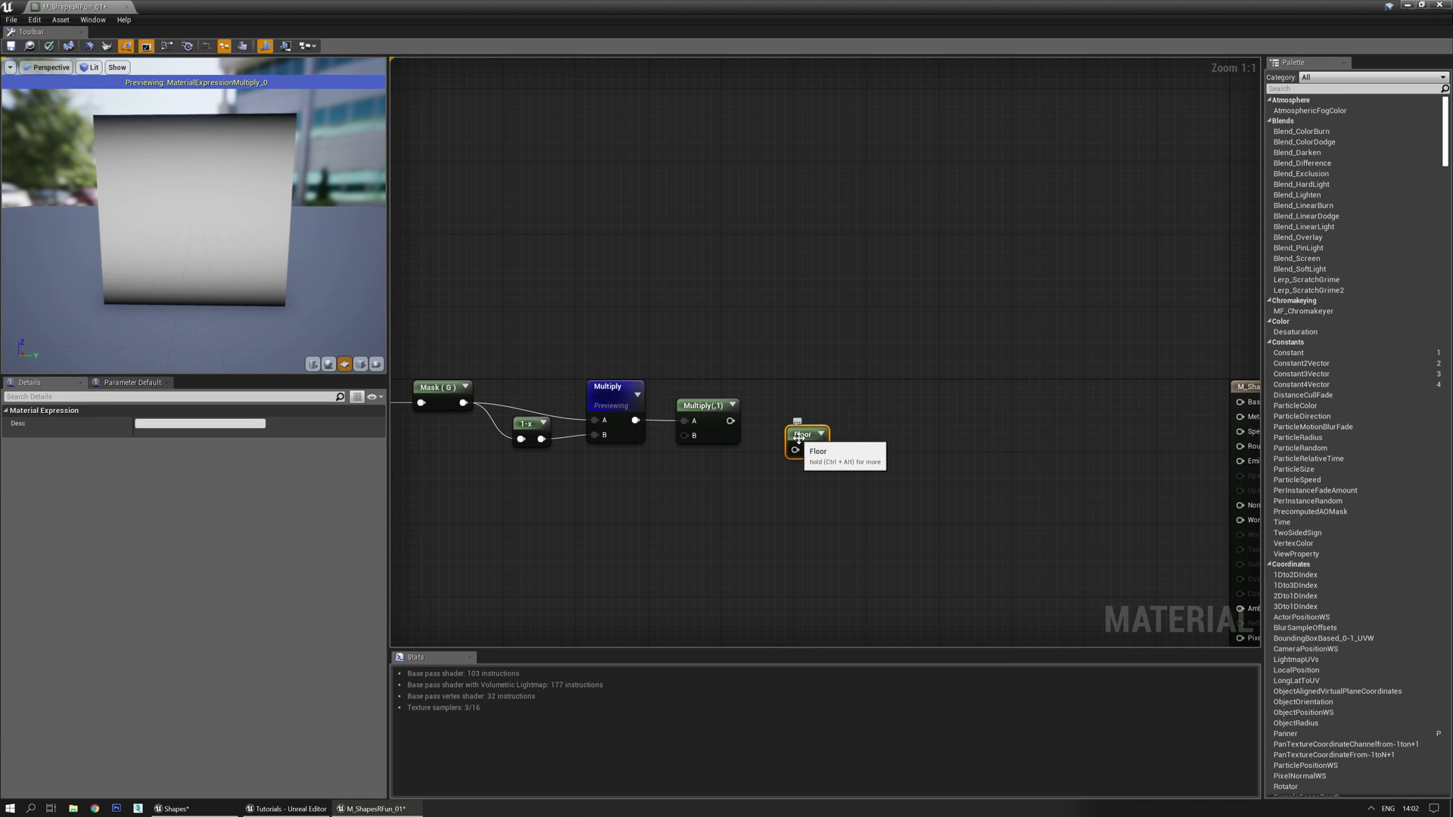
key(ctrl+alt)
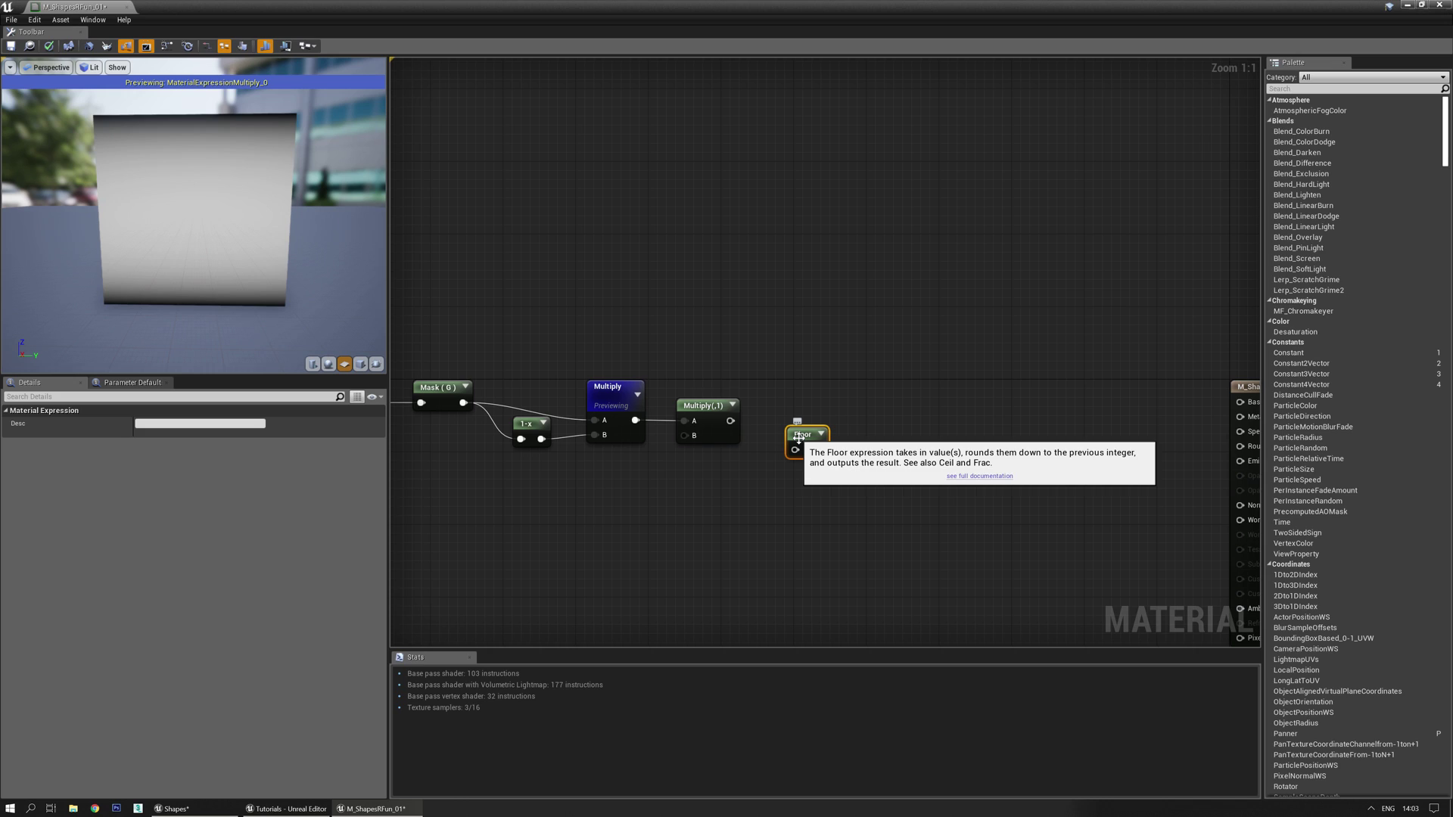
drag(798, 438, 789, 419)
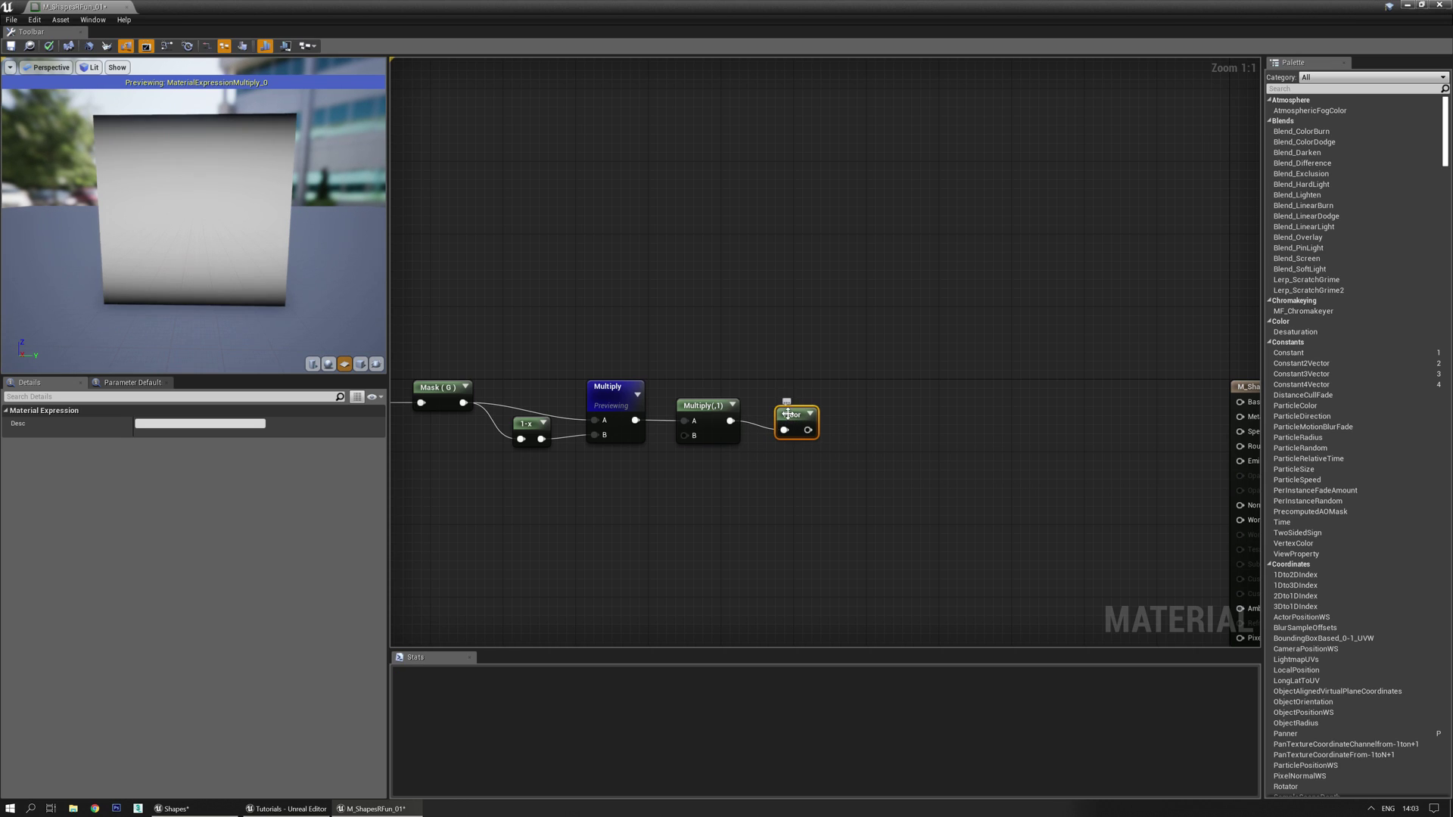
key(space)
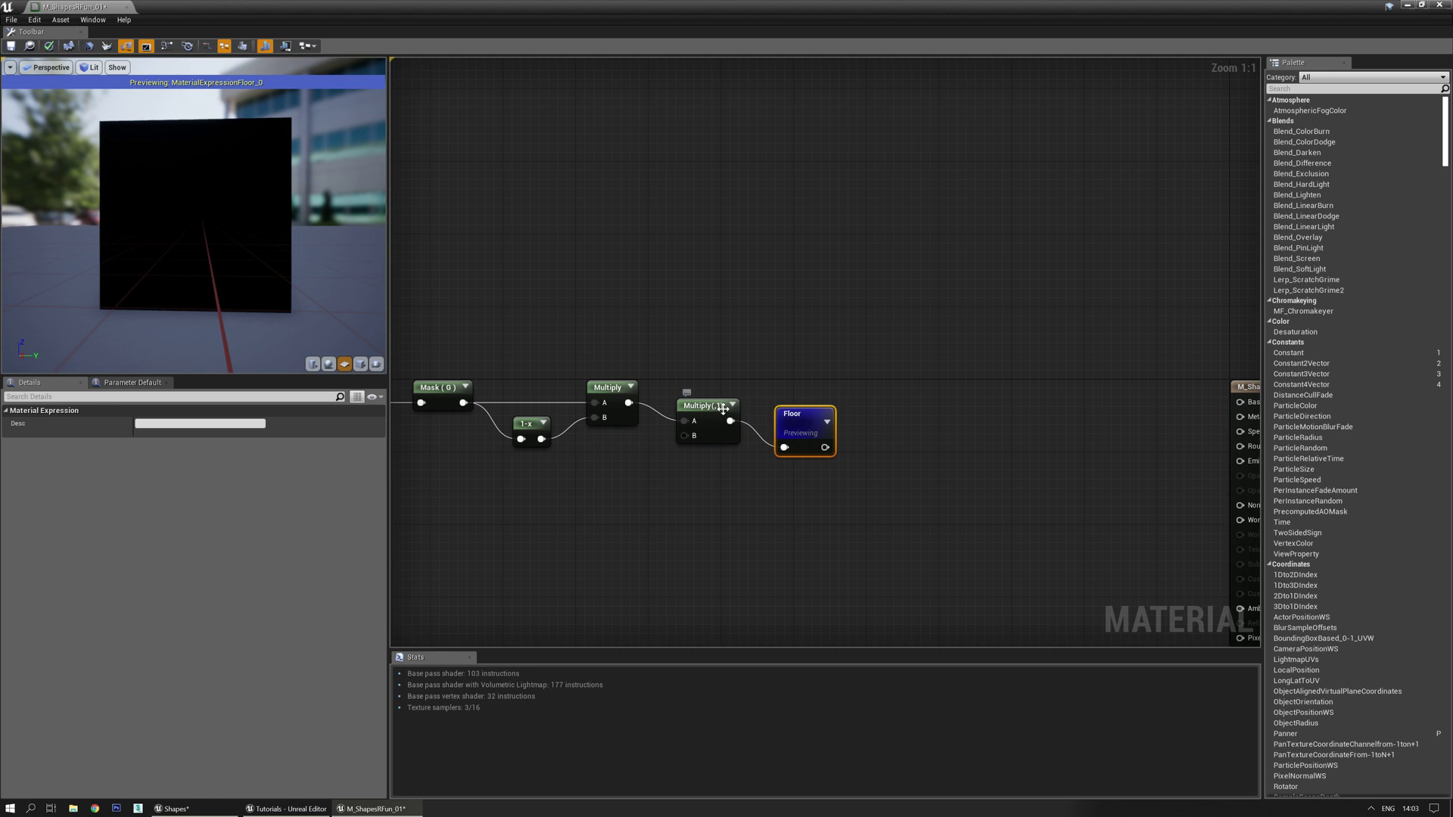
Set Const B of the second Multiply node to 5.
click(723, 409)
click(163, 437)
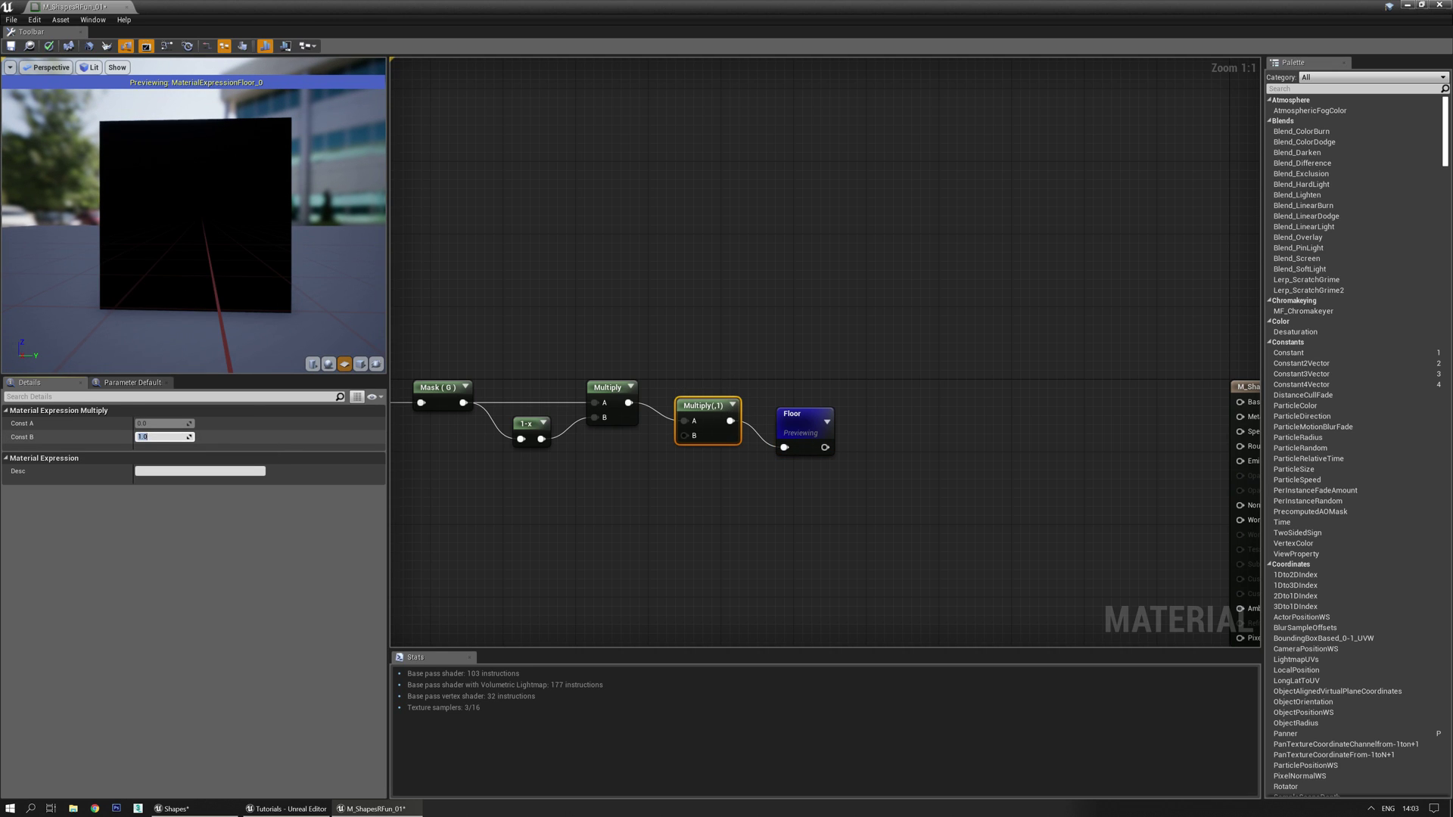
text(5)
key(Return)
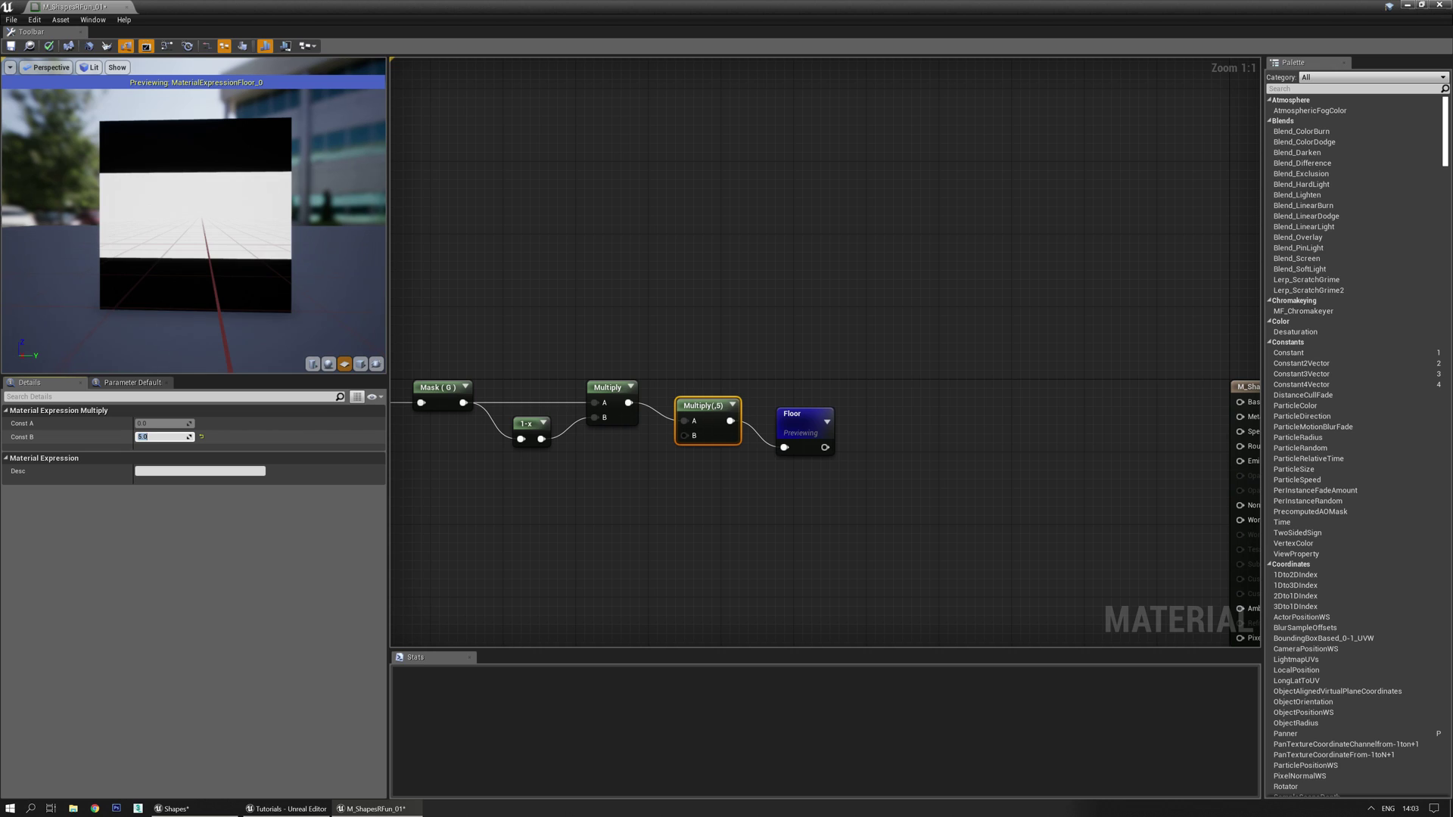
Try 10 as Const B on the Multiply node before Floor, and return it to 5.
text(10)
key(Return)
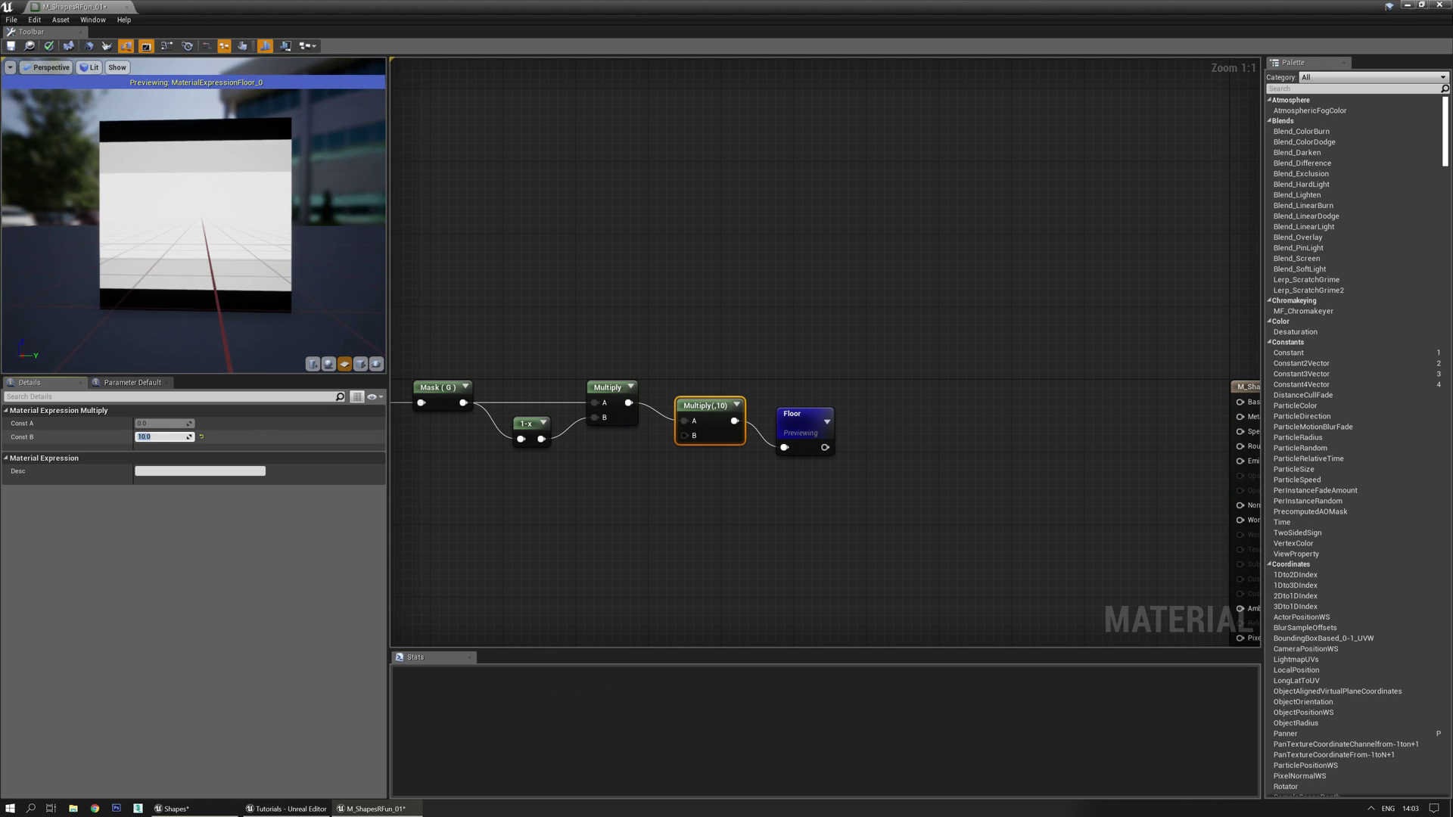
text(5)
key(Return)
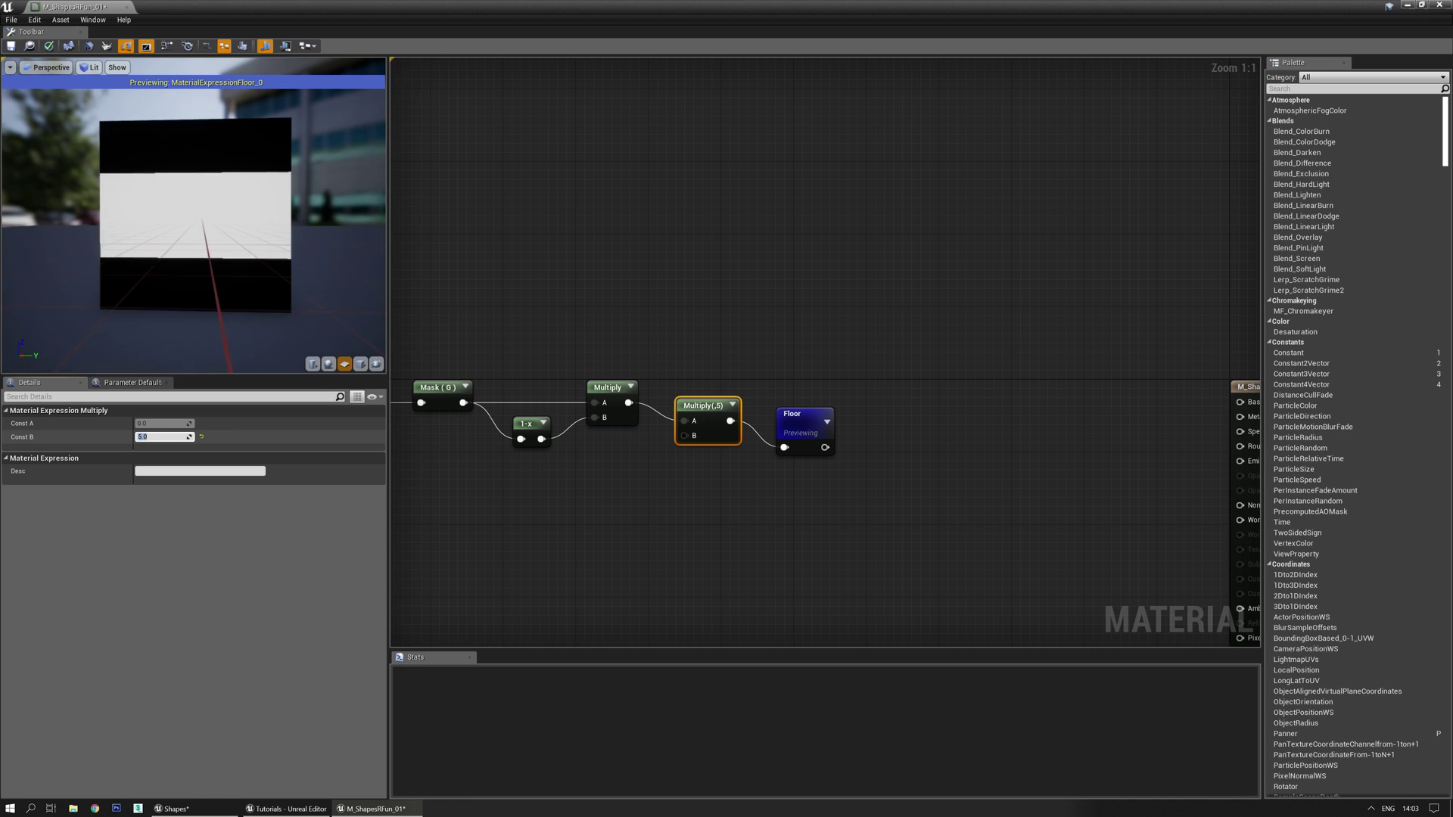
Align the Floor node with its chain, duplicate all six nodes, and place the copy above the original.
right_drag(867, 342, 942, 368)
drag(1024, 396, 856, 515)
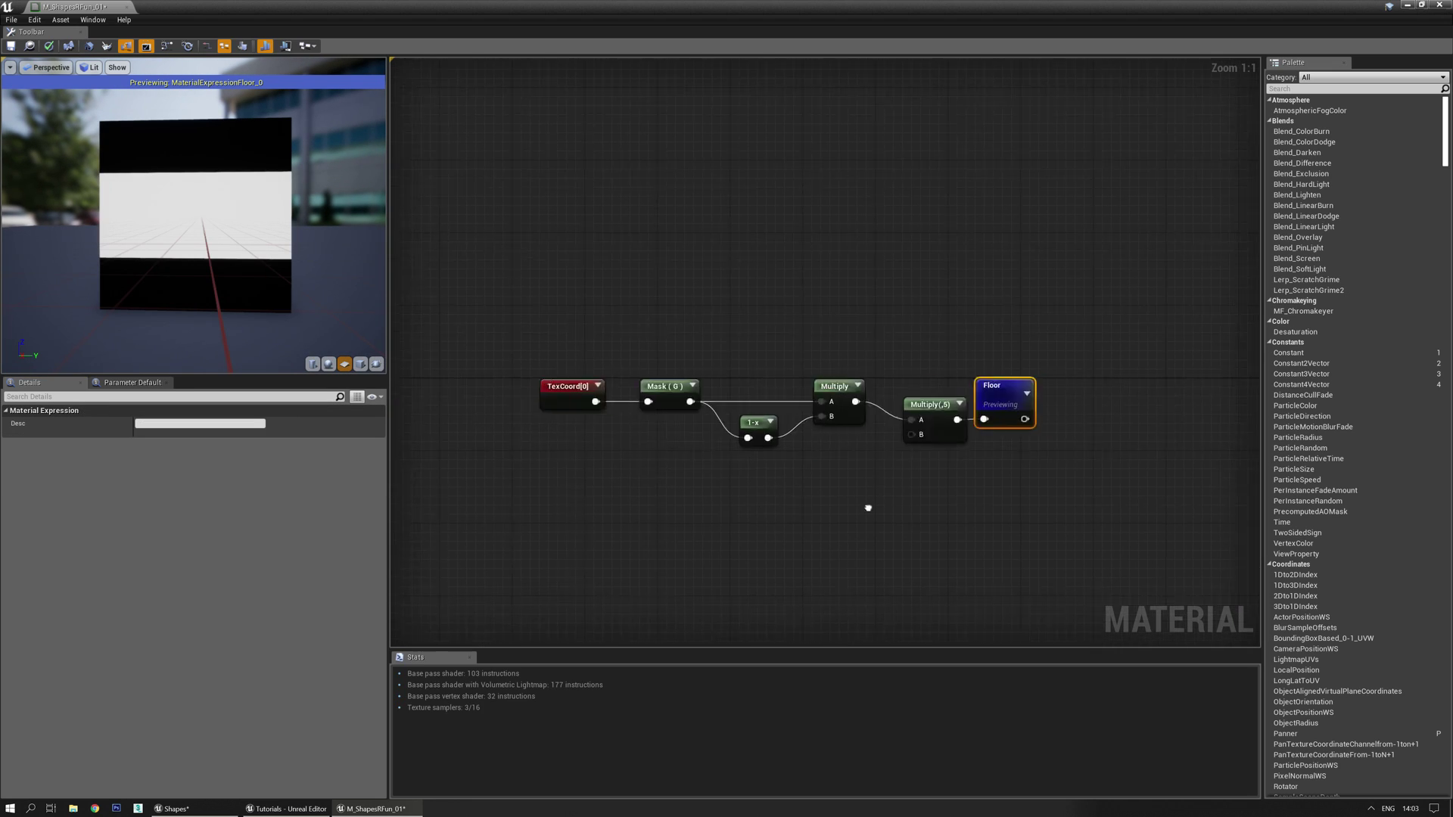
drag(521, 335, 595, 446)
drag(552, 327, 1091, 540)
key(ctrl+c)
key(ctrl+v)
drag(809, 308, 1017, 308)
Switch the mask in the copied chain to the R channel only and preview that chain's Floor node.
click(693, 306)
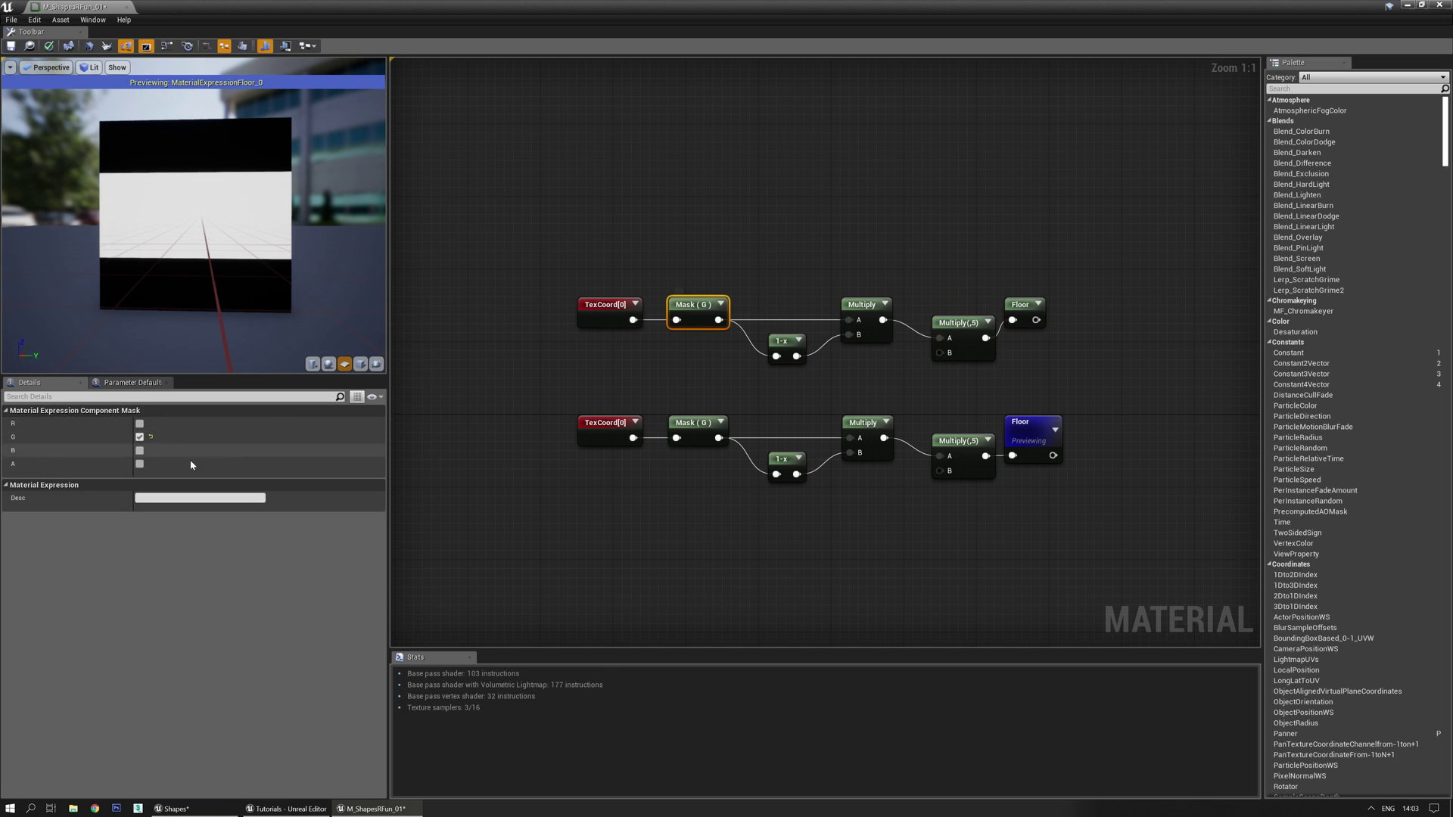
click(140, 437)
click(139, 424)
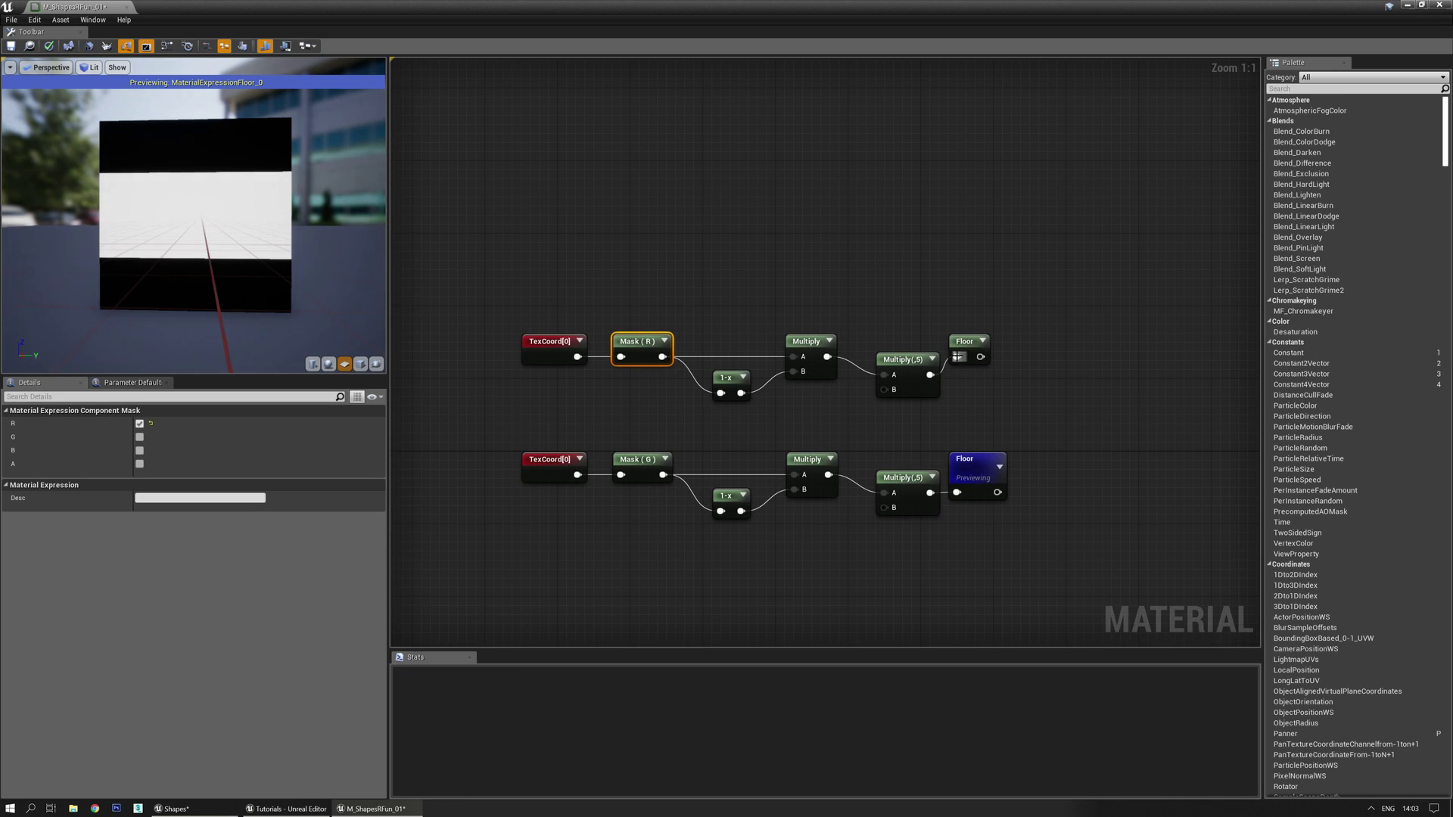
click(964, 344)
key(space)
drag(256, 157, 224, 177)
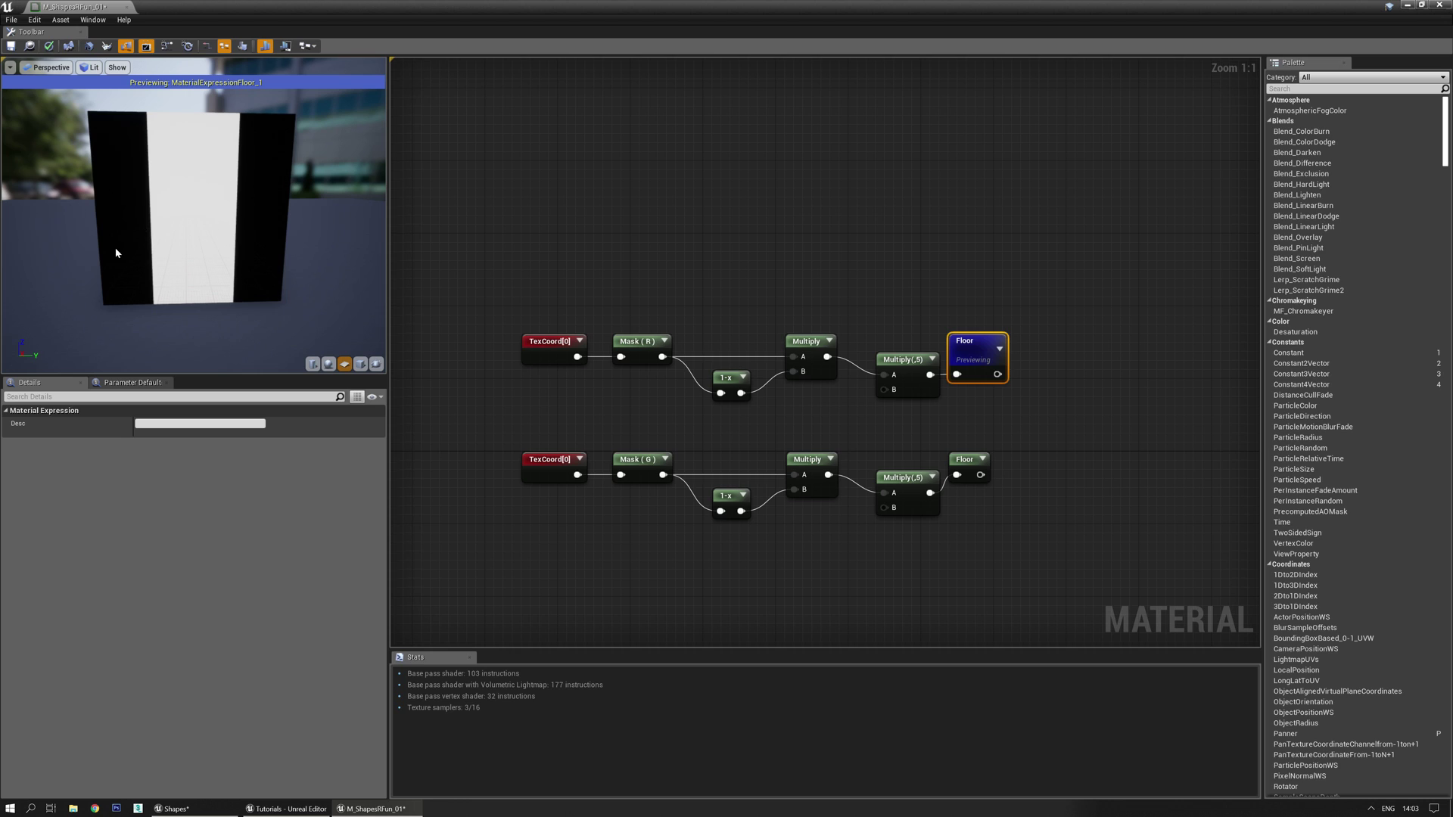
drag(117, 253, 129, 252)
Add an Add node with the upper Floor in A and the lower Floor in B, preview it, and align it with the upper chain.
right_drag(631, 316, 786, 407)
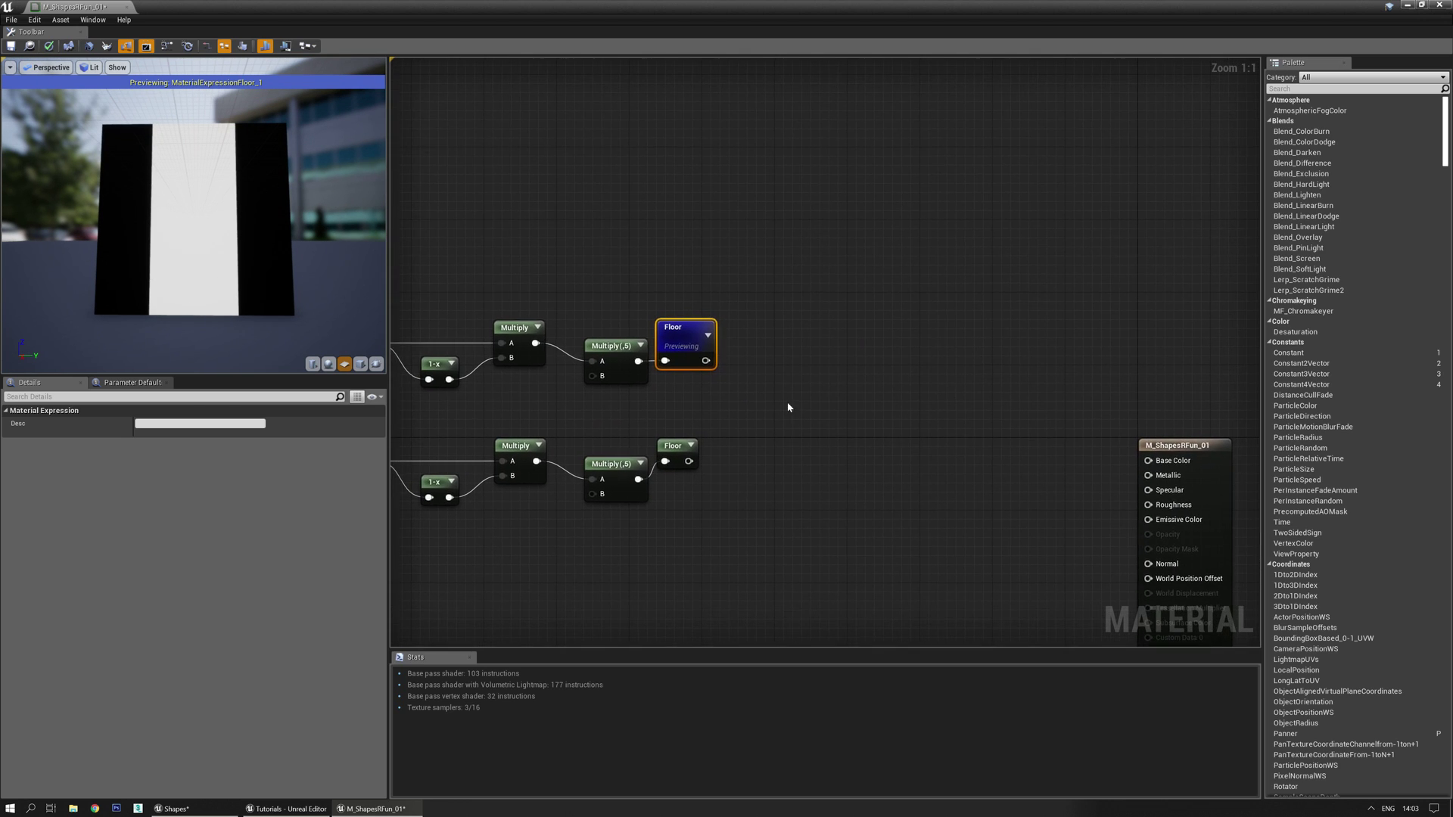
click(788, 394)
drag(704, 360, 797, 391)
drag(688, 461, 804, 367)
key(space)
right_drag(801, 363, 749, 388)
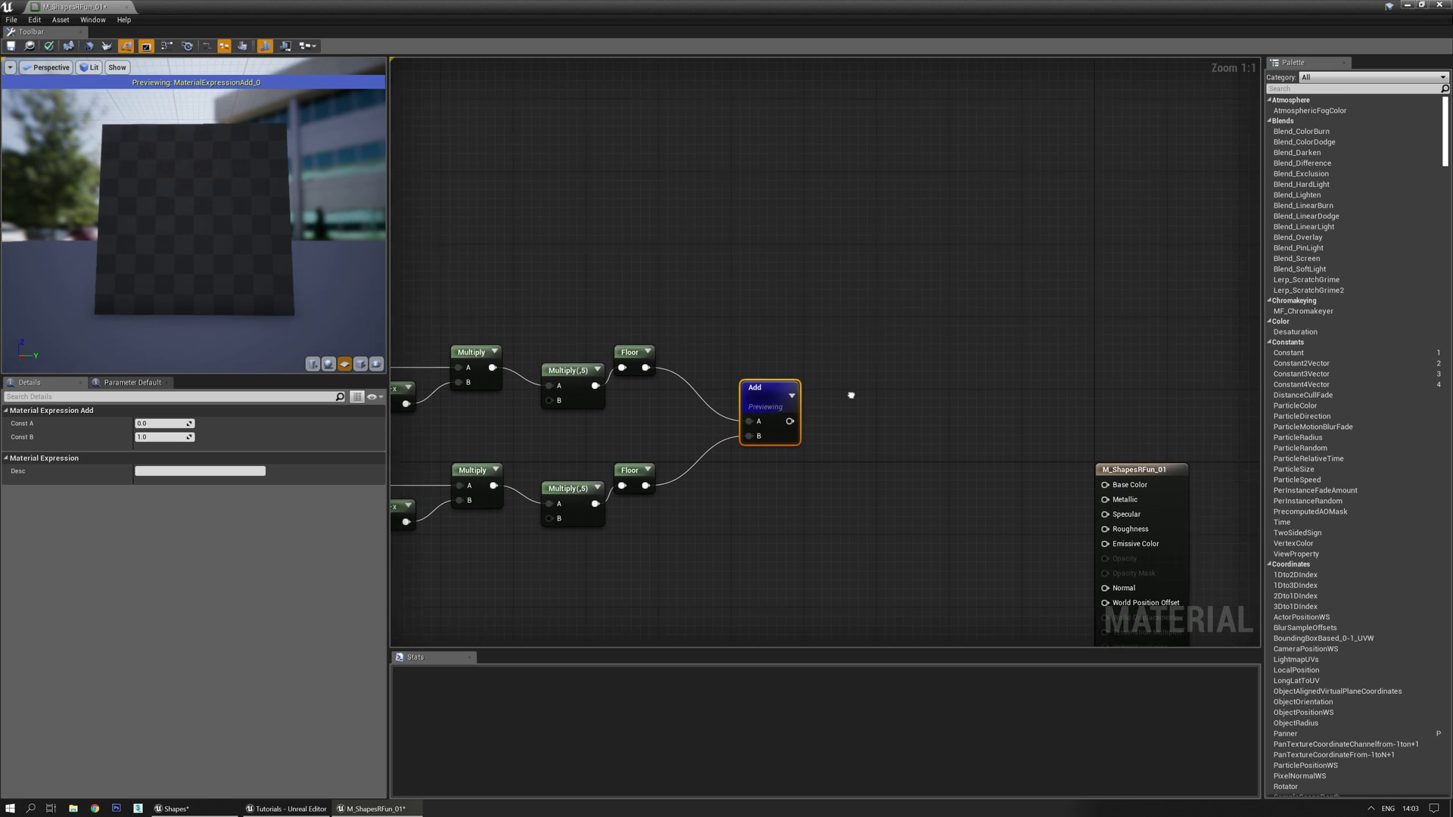
drag(737, 393, 709, 339)
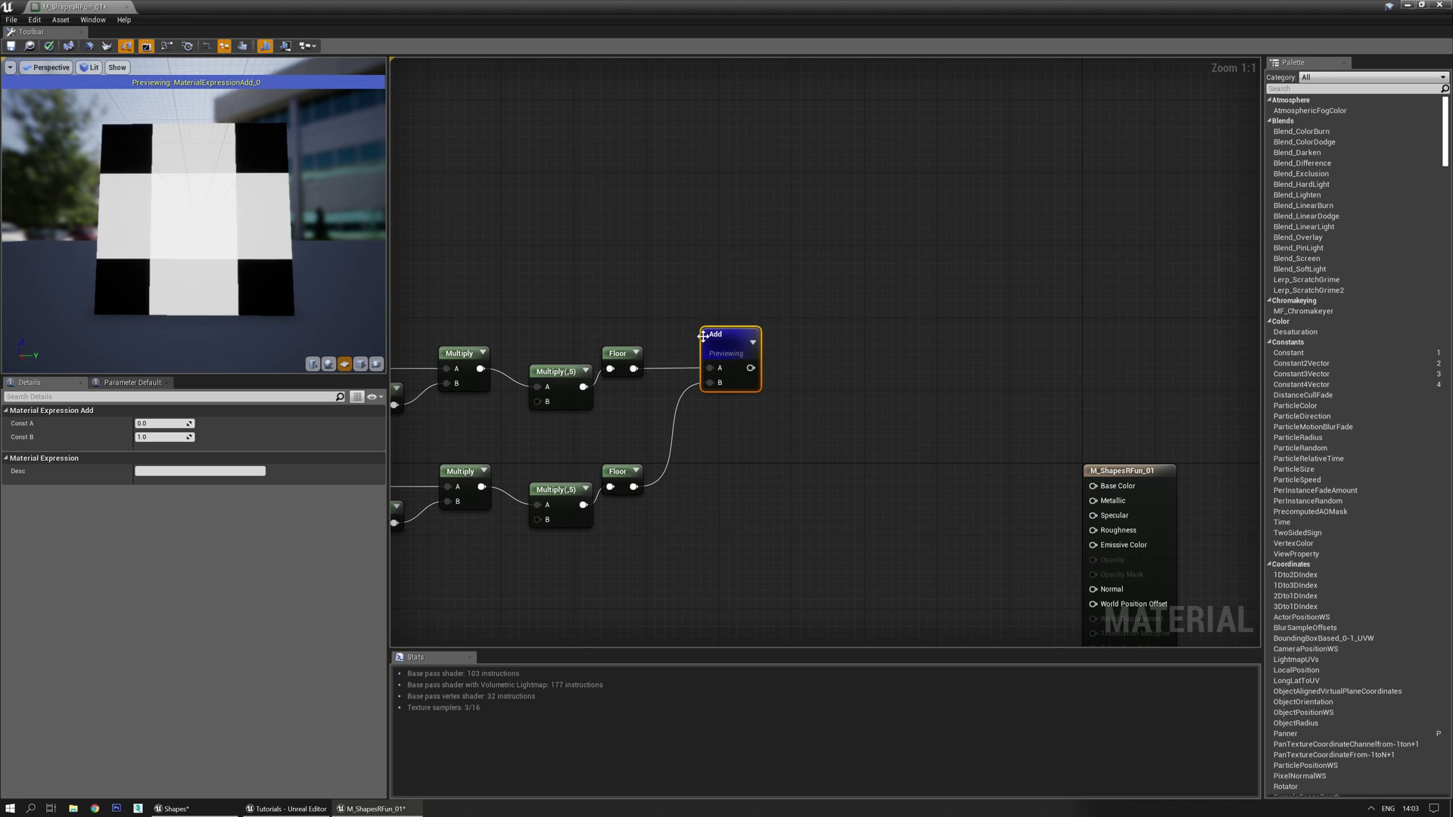
right_drag(833, 387, 766, 408)
drag(193, 219, 205, 227)
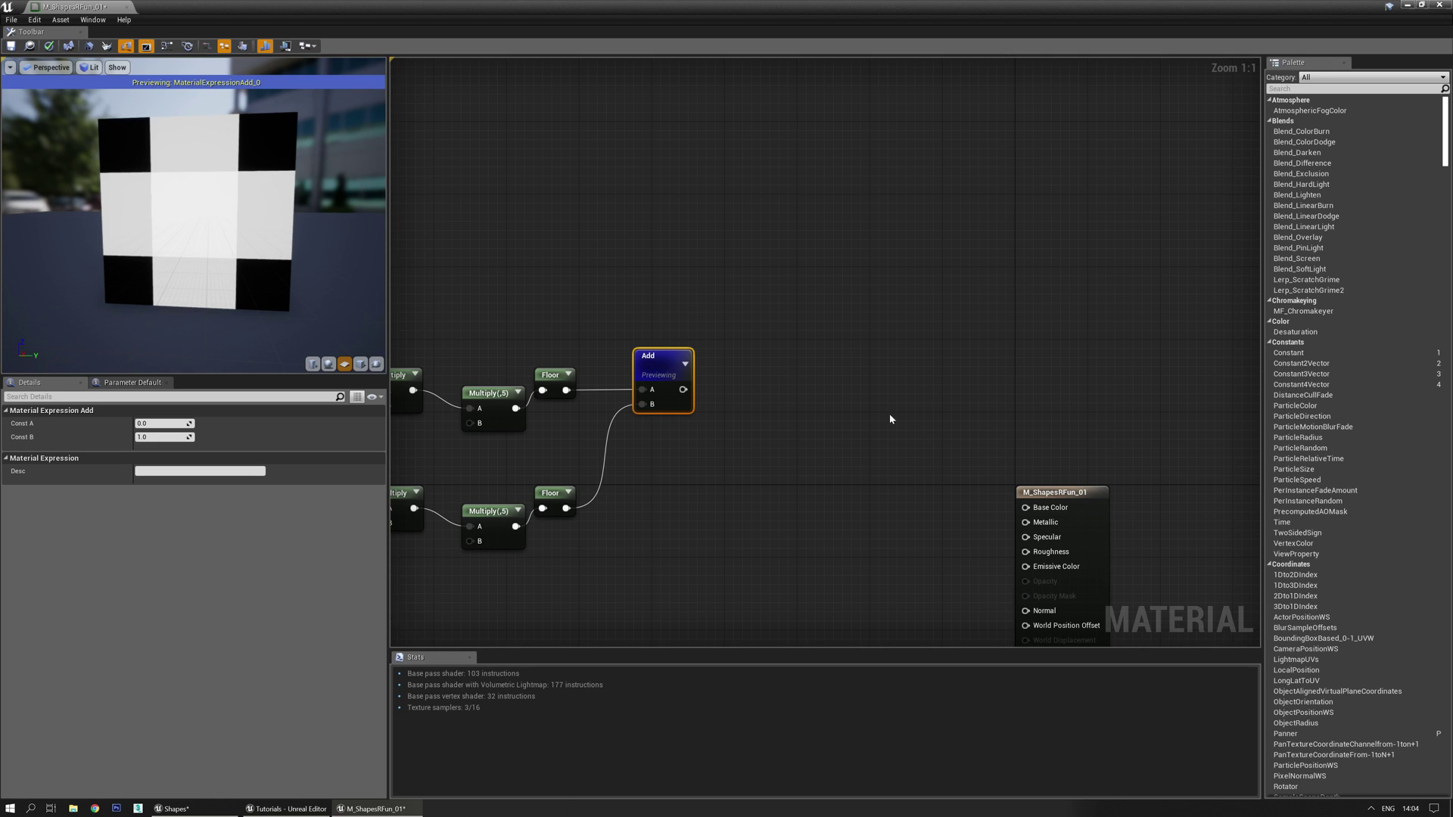
Add a Multiply node fed by the Add result, with Const B set to 0.5.
click(776, 393)
click(727, 378)
drag(682, 389, 739, 401)
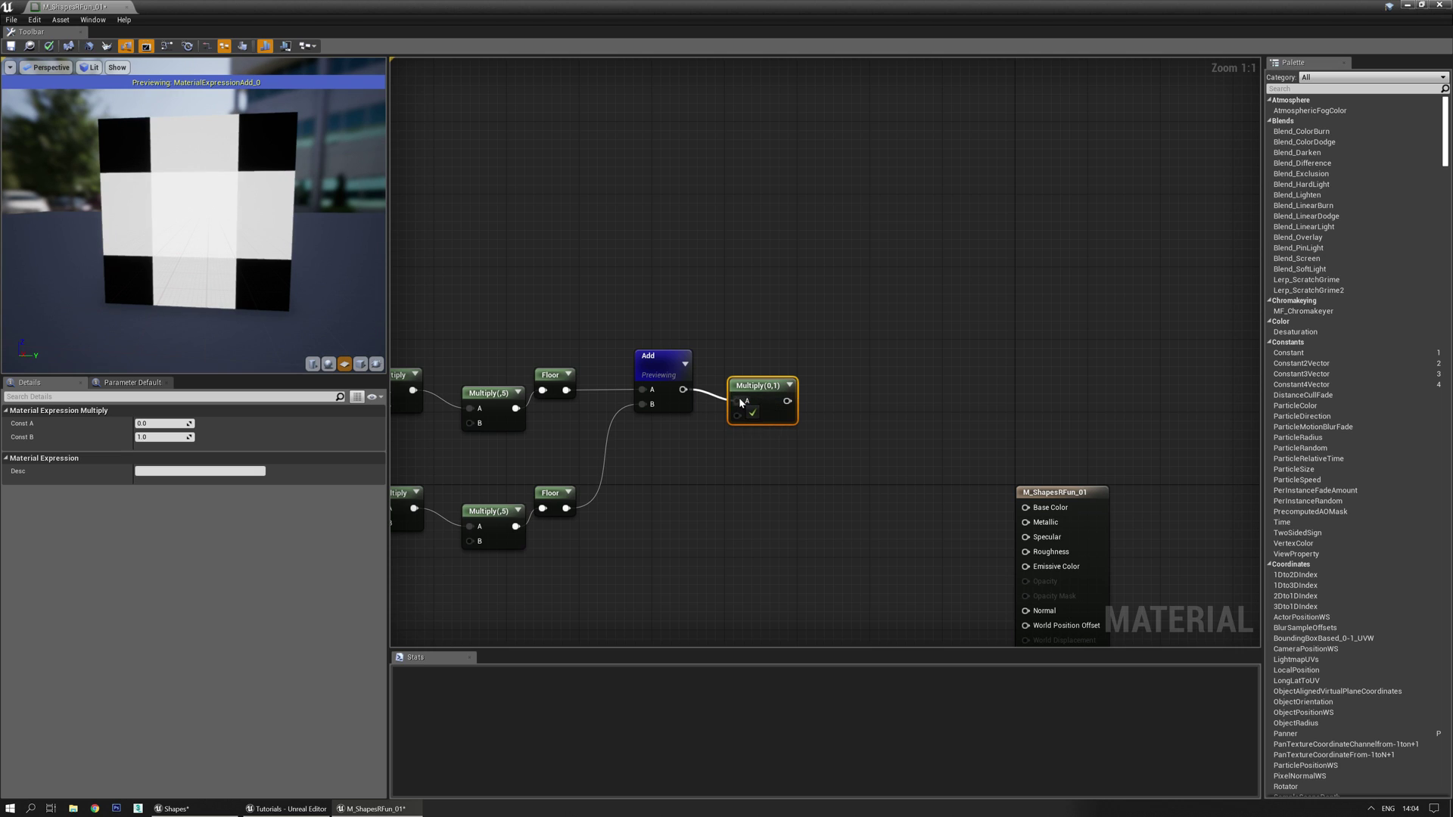
click(162, 437)
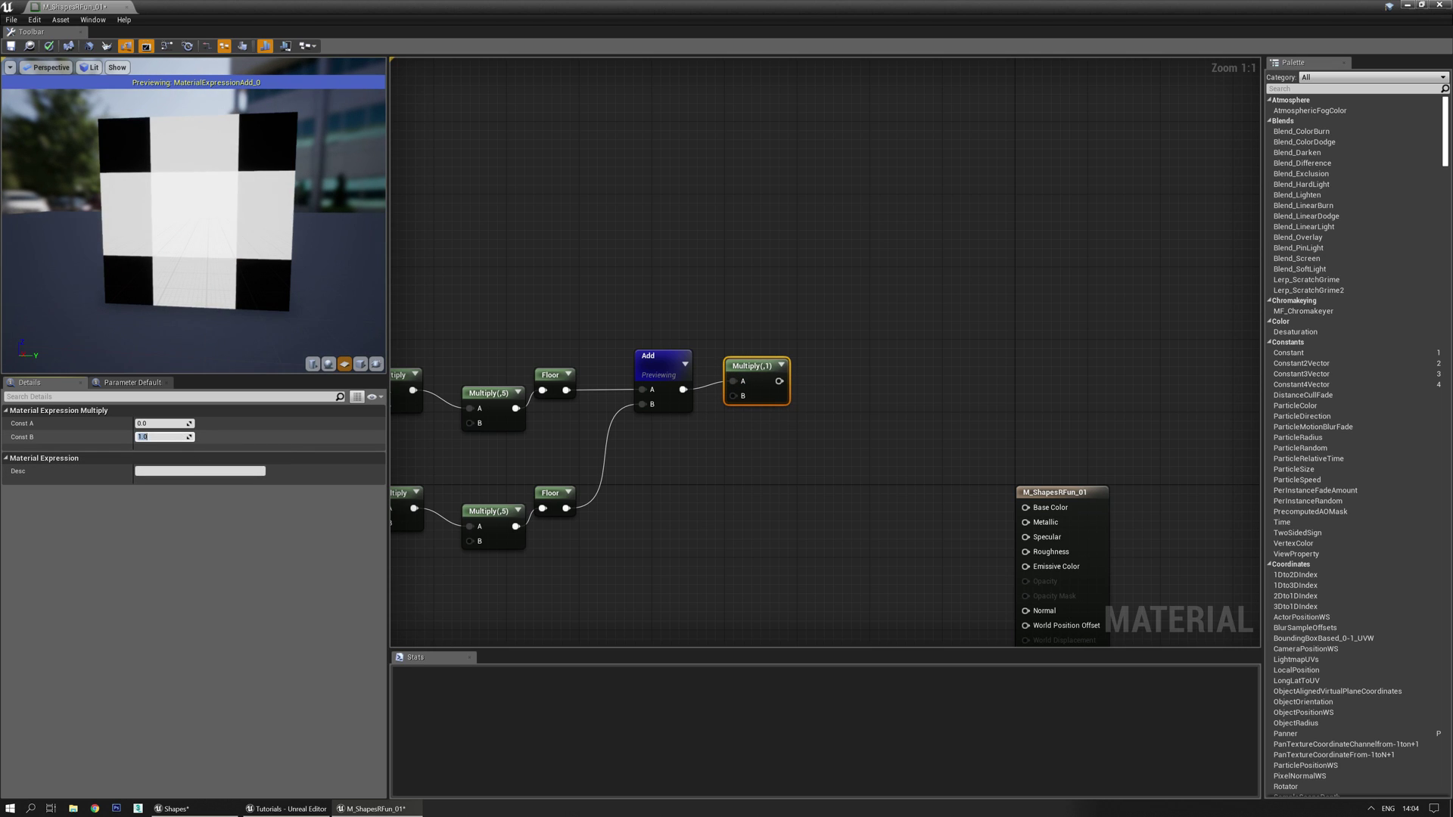
text(0.5)
key(Return)
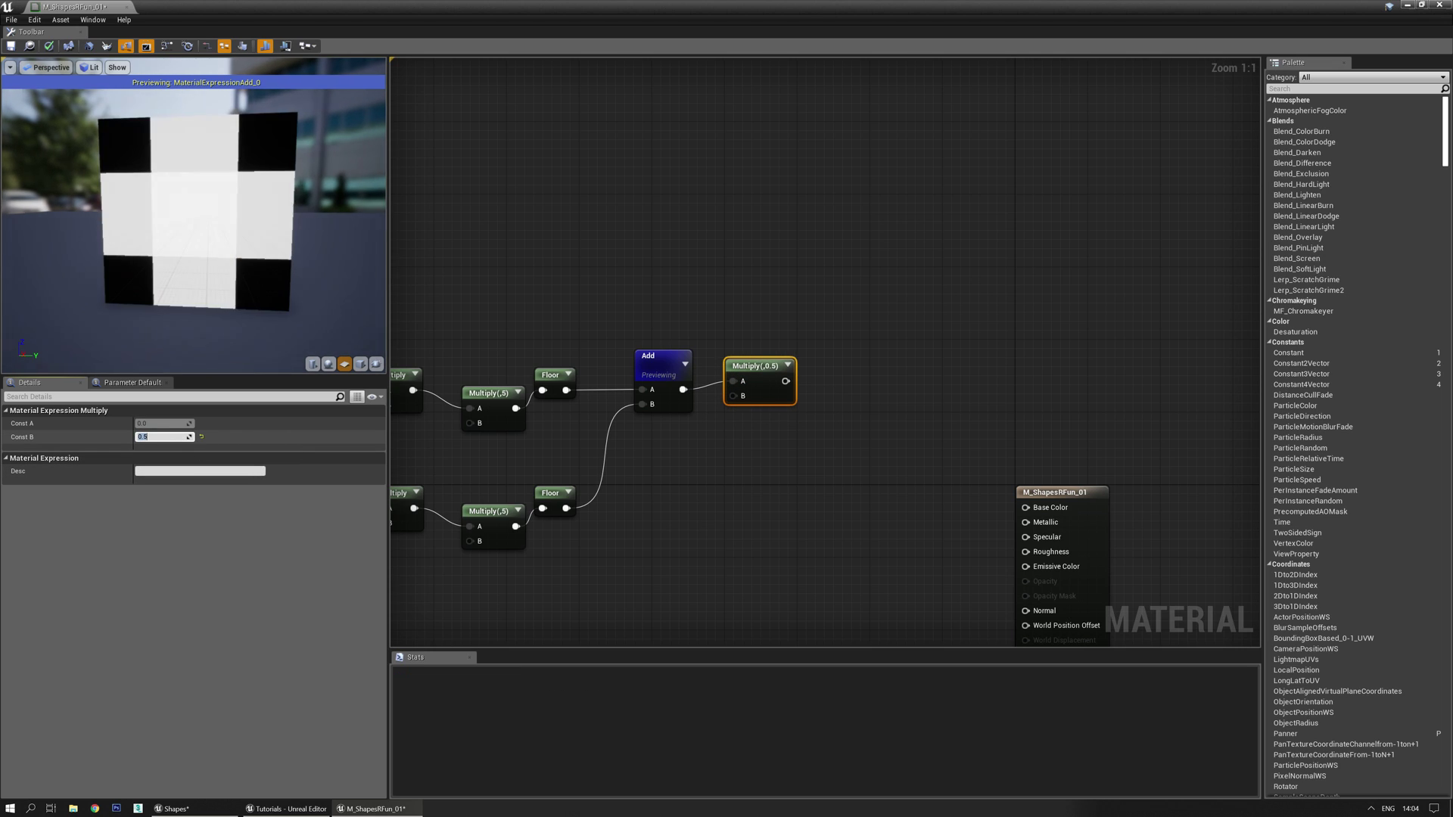
click(835, 386)
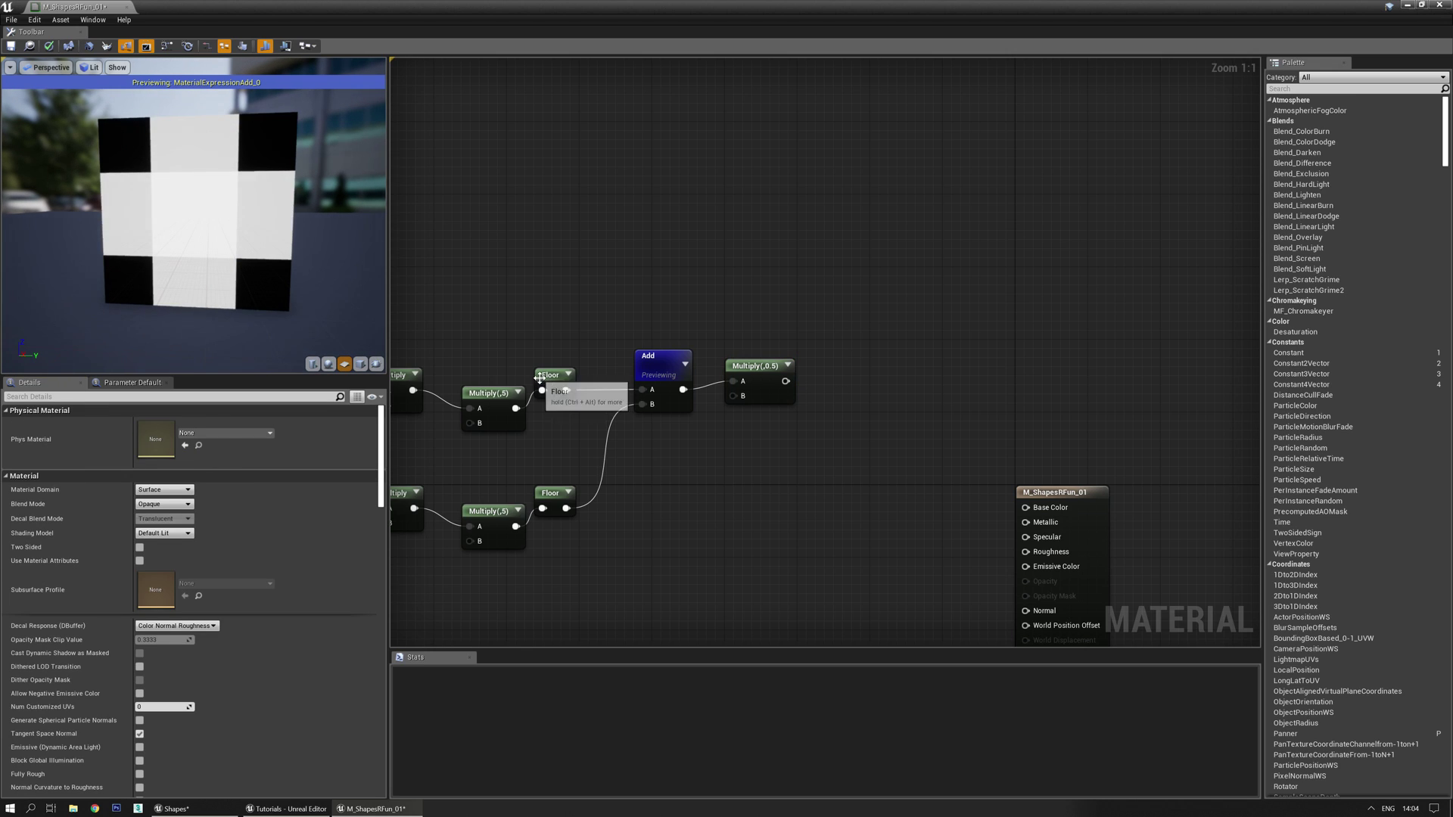
Duplicate the Floor node, feed it from the Multiply with Const B 0.5, and preview the new Floor.
click(550, 375)
click(836, 385)
key(ctrl+v)
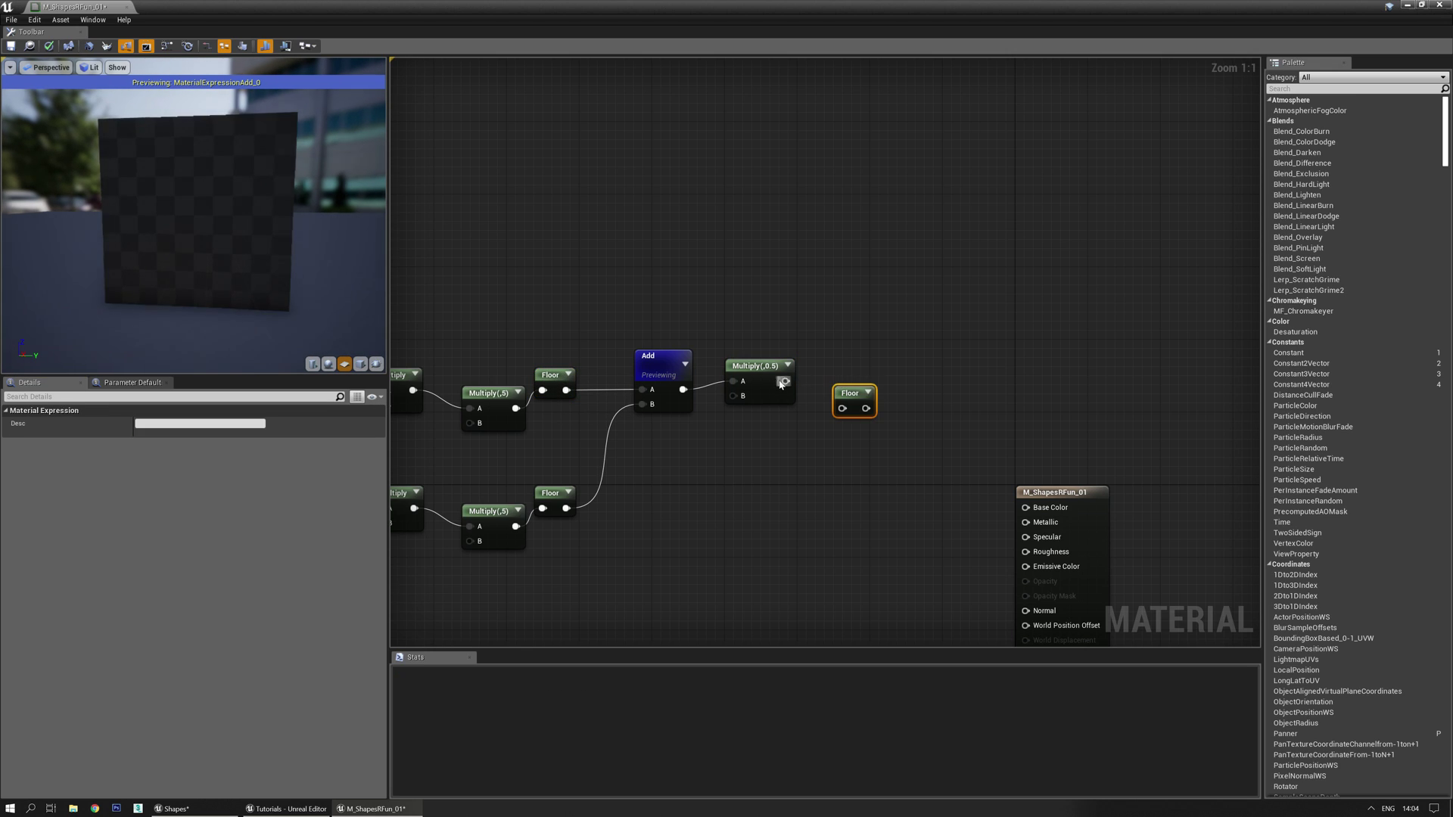
drag(785, 381, 832, 383)
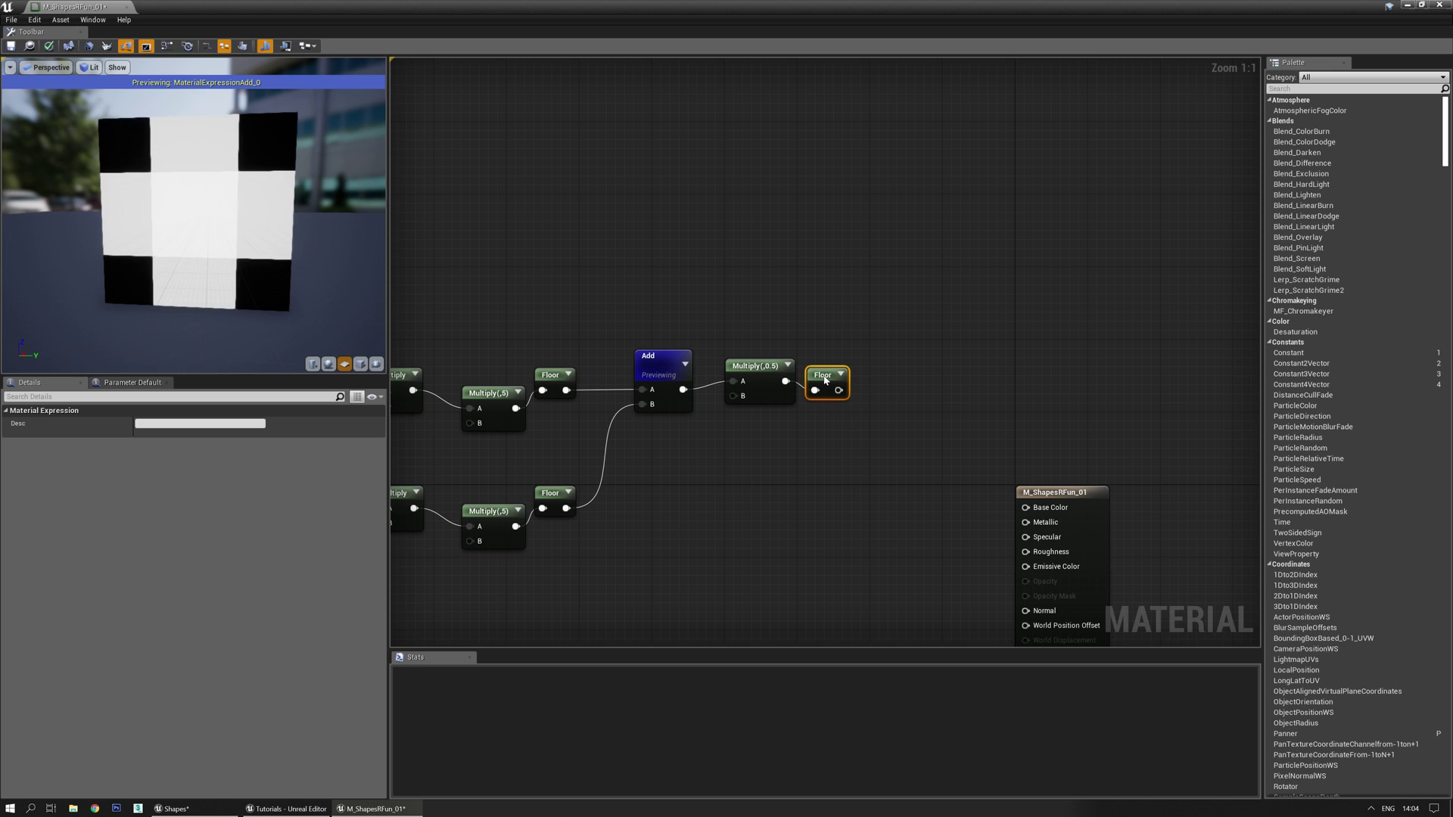
key(space)
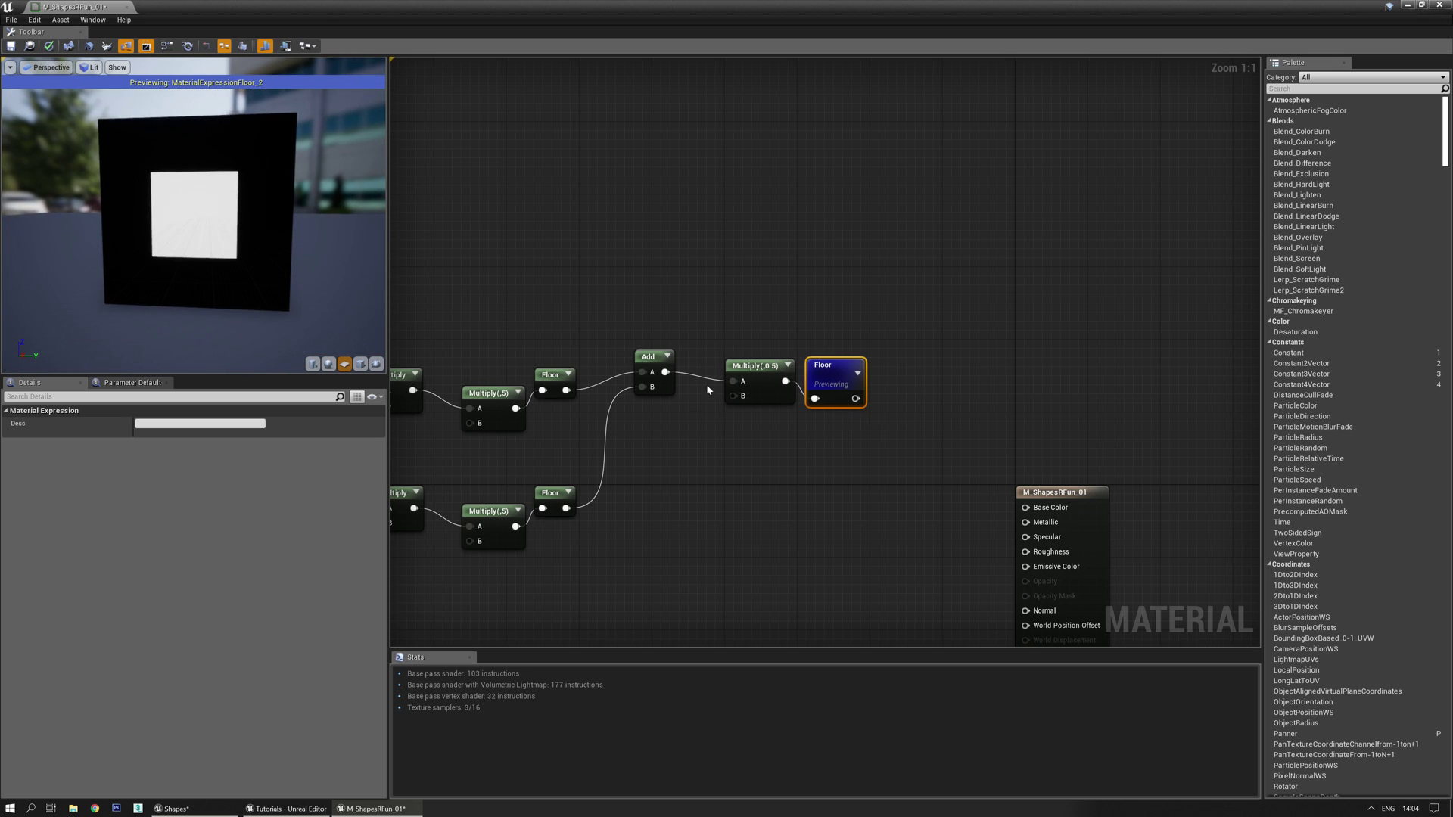
Rewire the Add node's A and B inputs to the upper and lower Multiply(,5) outputs, bypassing the Floor nodes.
drag(528, 402, 643, 372)
drag(515, 525, 650, 393)
mouse_move(228, 296)
mouse_down()
mouse_move(220, 276)
mouse_move(227, 292)
mouse_up()
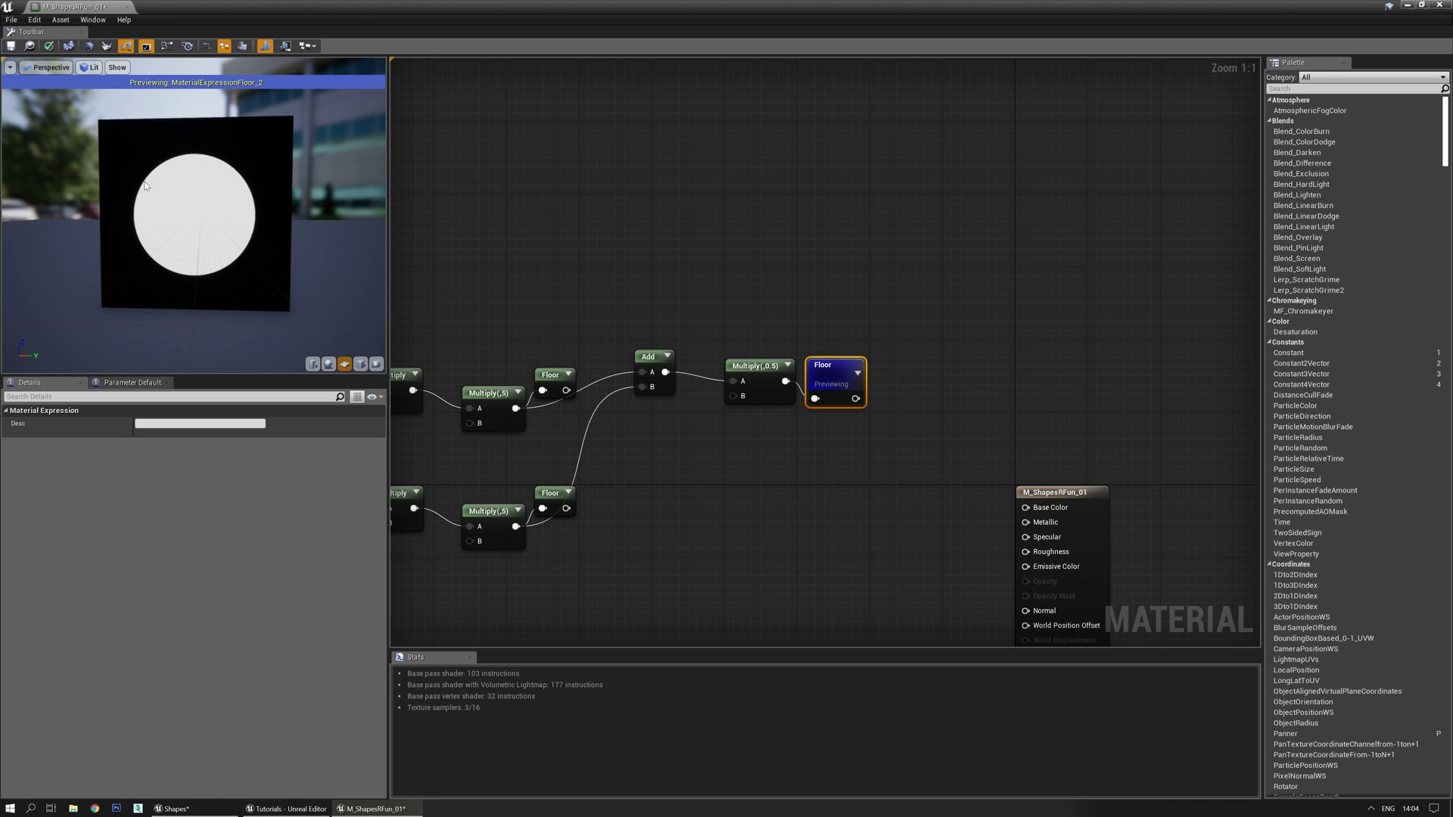
Duplicate the Add, Multiply and final Floor below the originals, feeding the copied Add from the upper and lower chains' Floor nodes.
right_drag(777, 483, 835, 447)
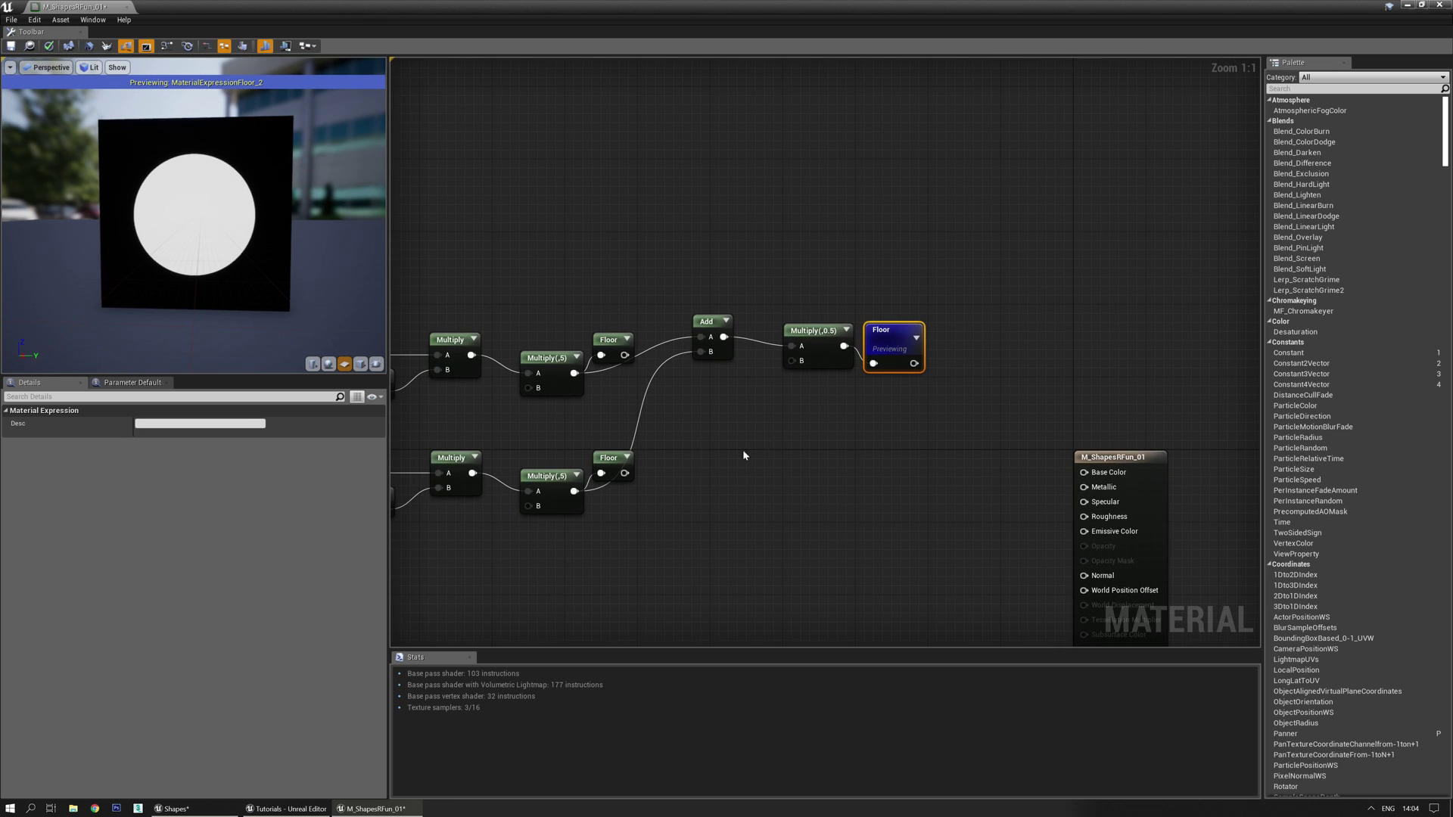
drag(933, 254, 735, 429)
key(ctrl+c)
click(723, 425)
key(ctrl+v)
drag(624, 355, 710, 437)
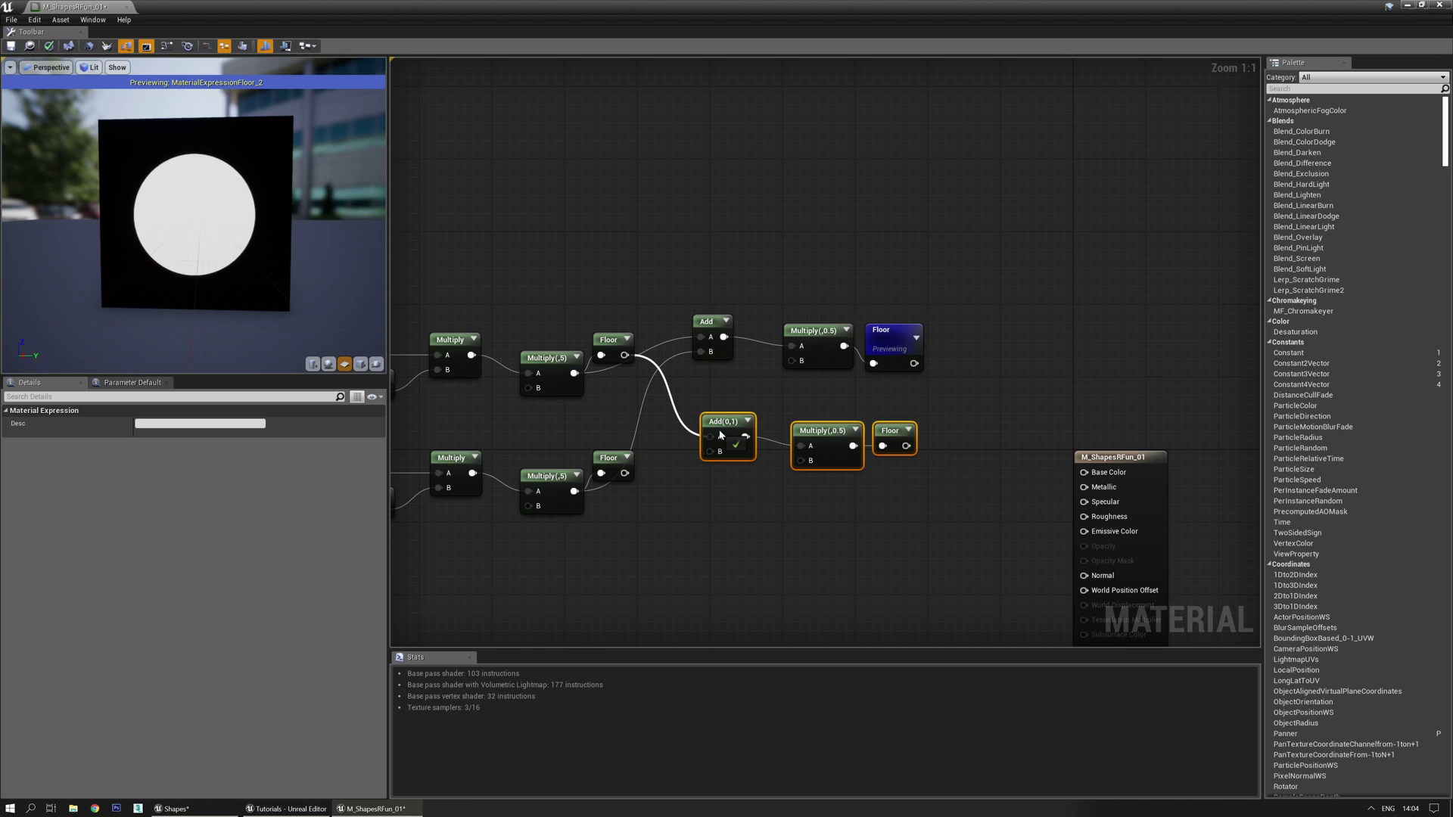
drag(624, 473, 710, 451)
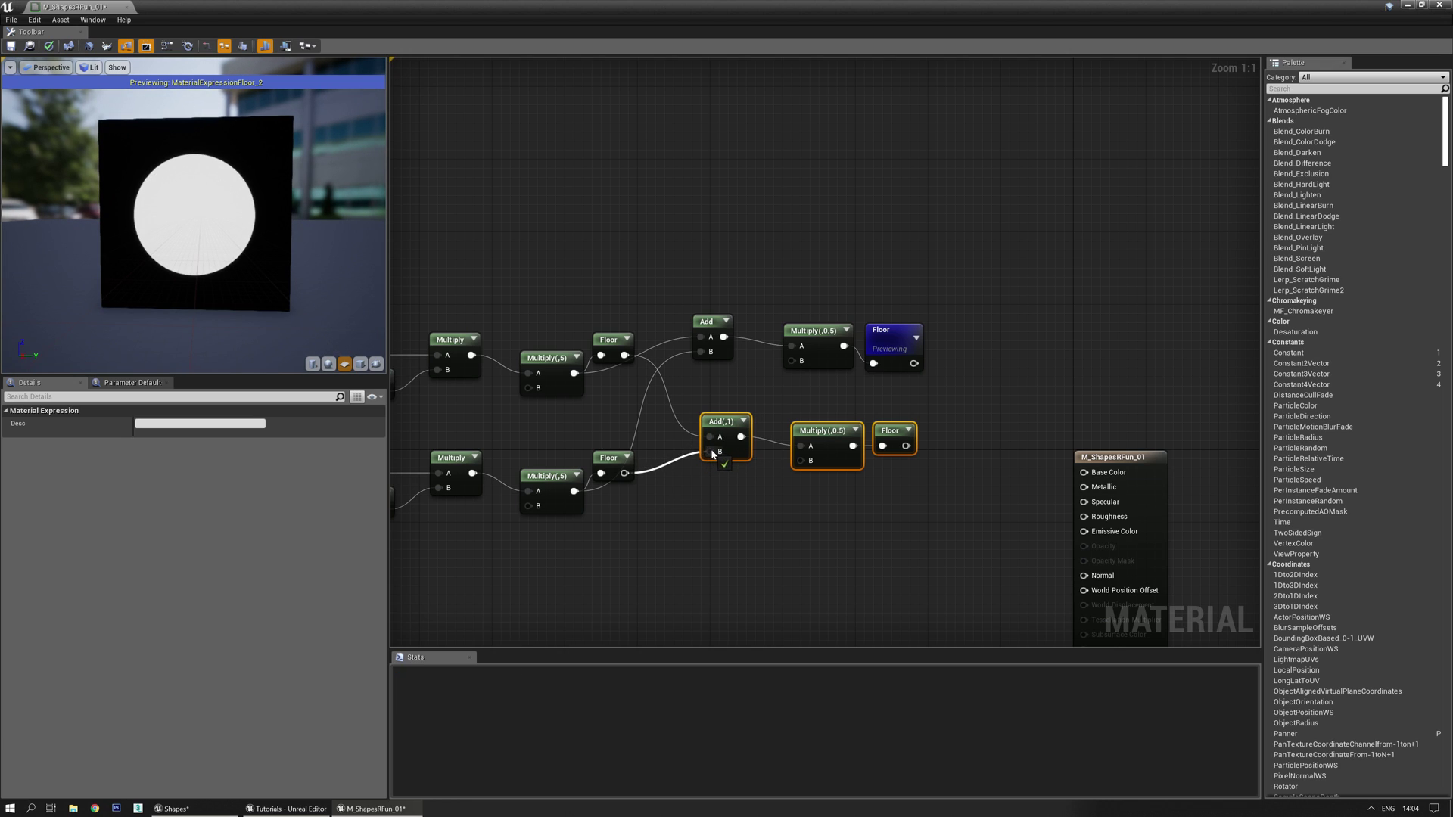
Compare the two shapes by previewing the copied final Floor and the original final Floor.
click(884, 429)
key(space)
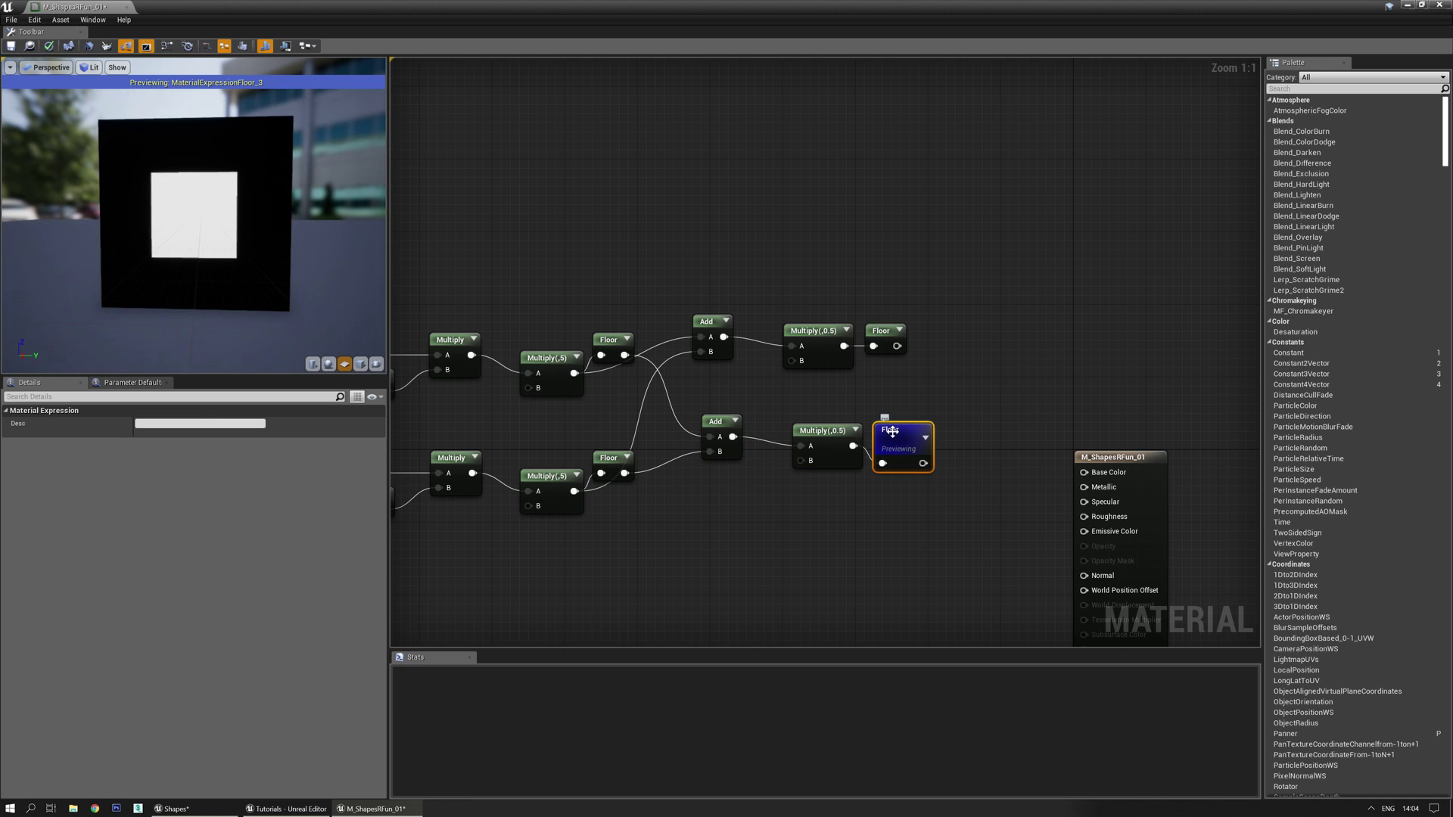
click(894, 347)
key(space)
Add an Add node below the chains, feed A from the R-chain Multiply and B from the G-chain Multiply, and preview it.
right_drag(745, 505, 967, 475)
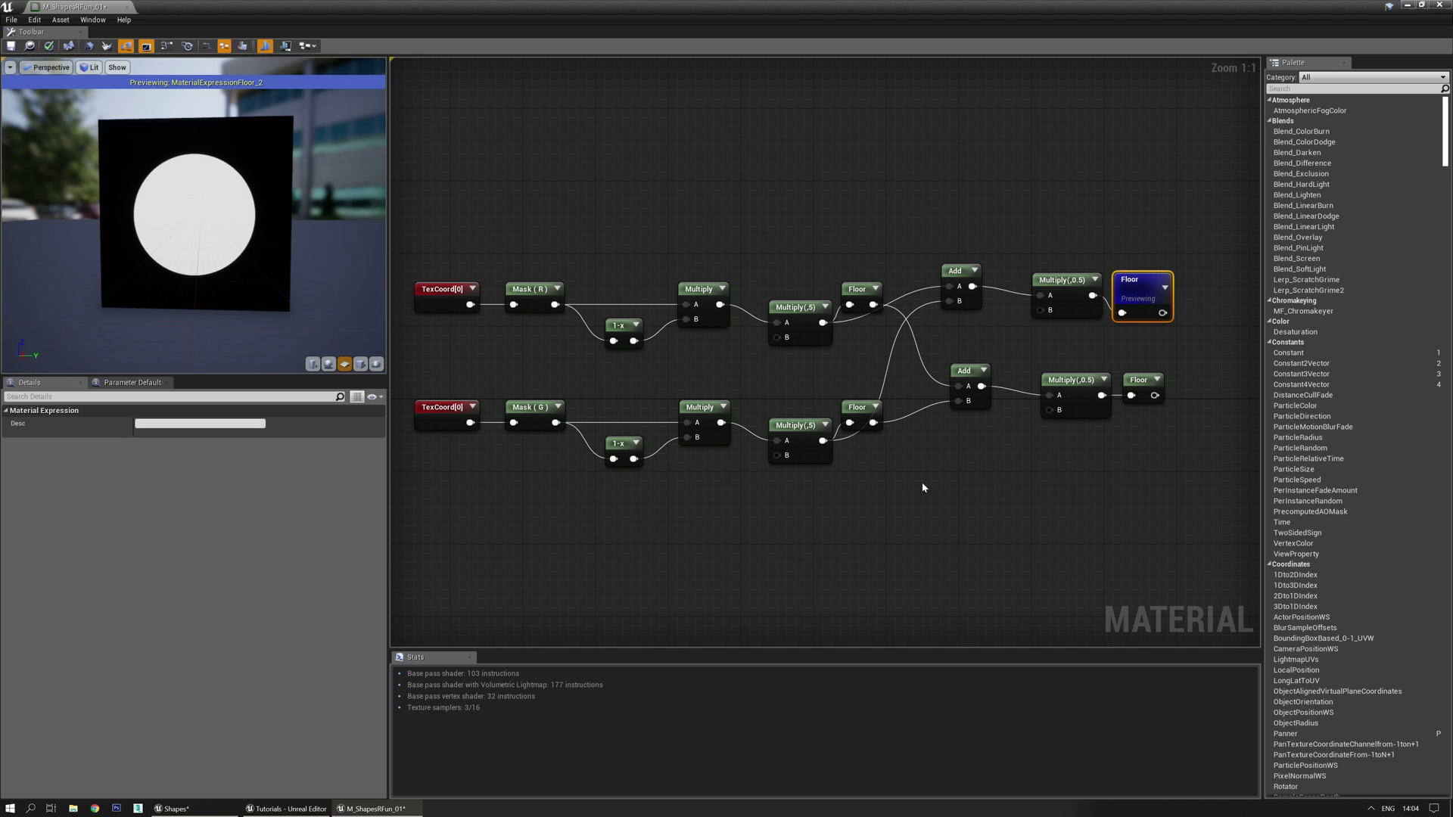
right_drag(865, 507, 888, 505)
click(827, 499)
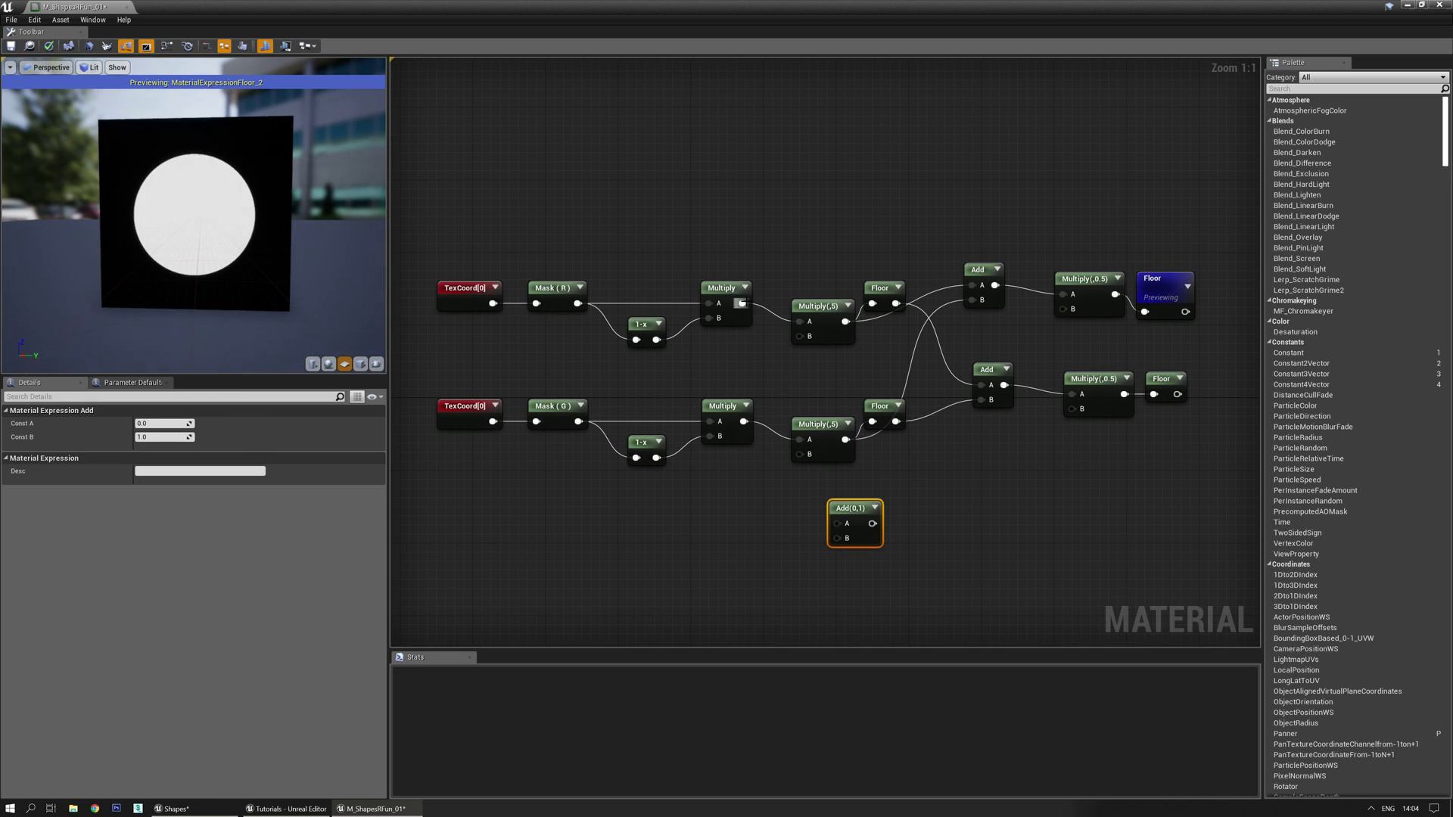
drag(742, 303, 837, 524)
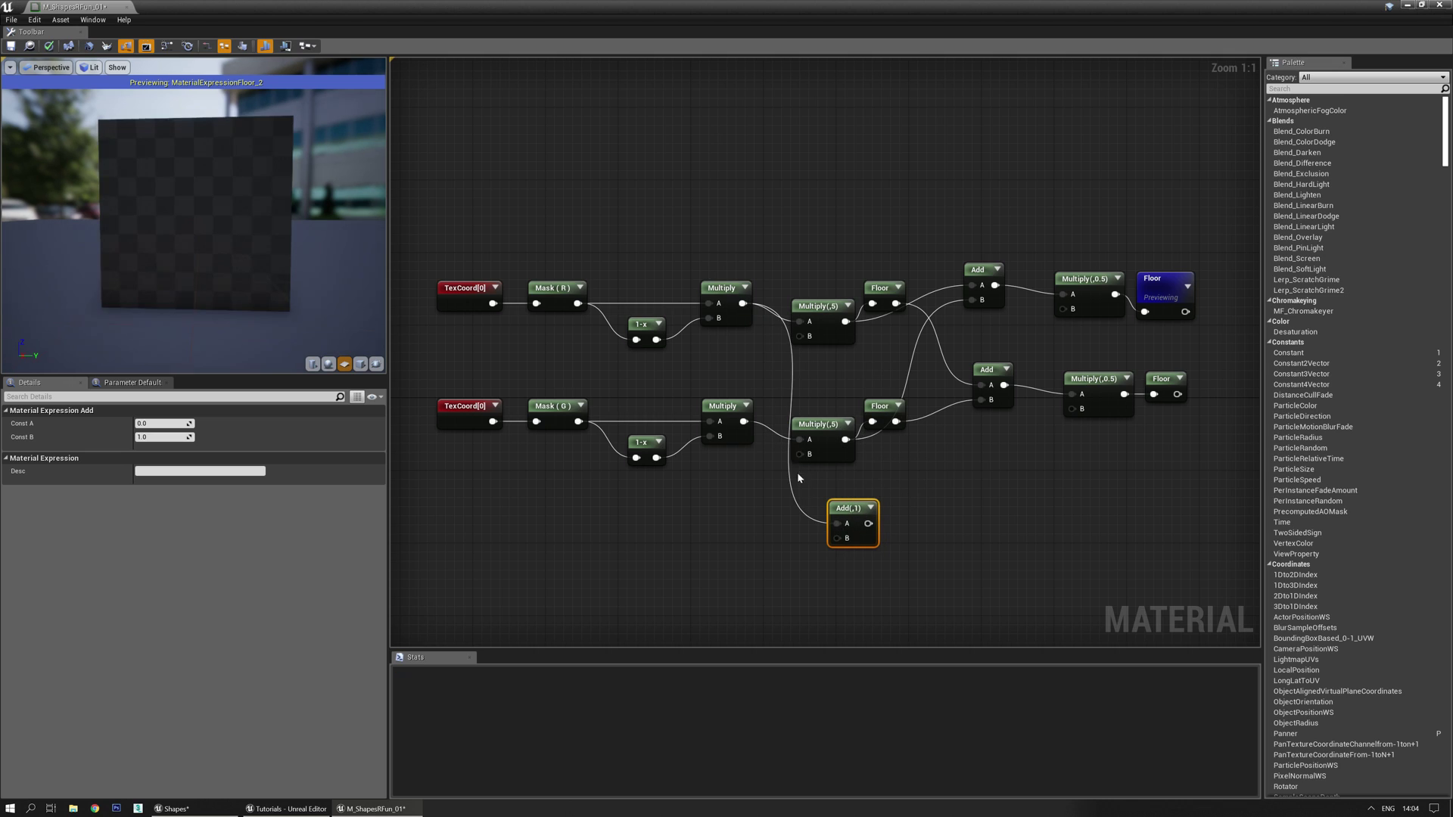
drag(744, 421, 839, 539)
right_drag(941, 502, 870, 493)
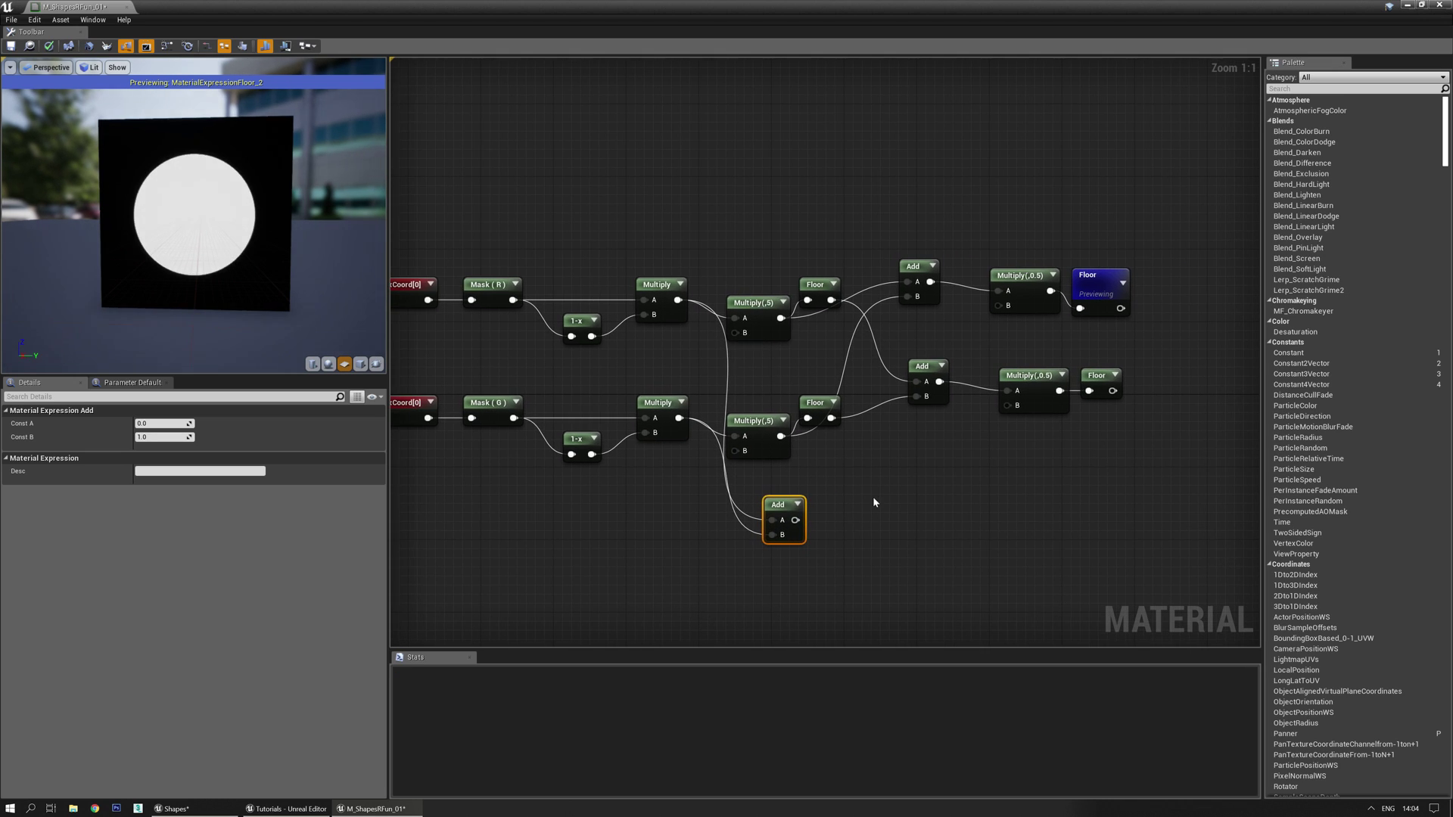
ctrl+click(791, 502)
click(791, 503)
key(space)
Add a Multiply node fed by the bottom Add, preview it, and set its Const B to 3.
right_drag(521, 370, 496, 363)
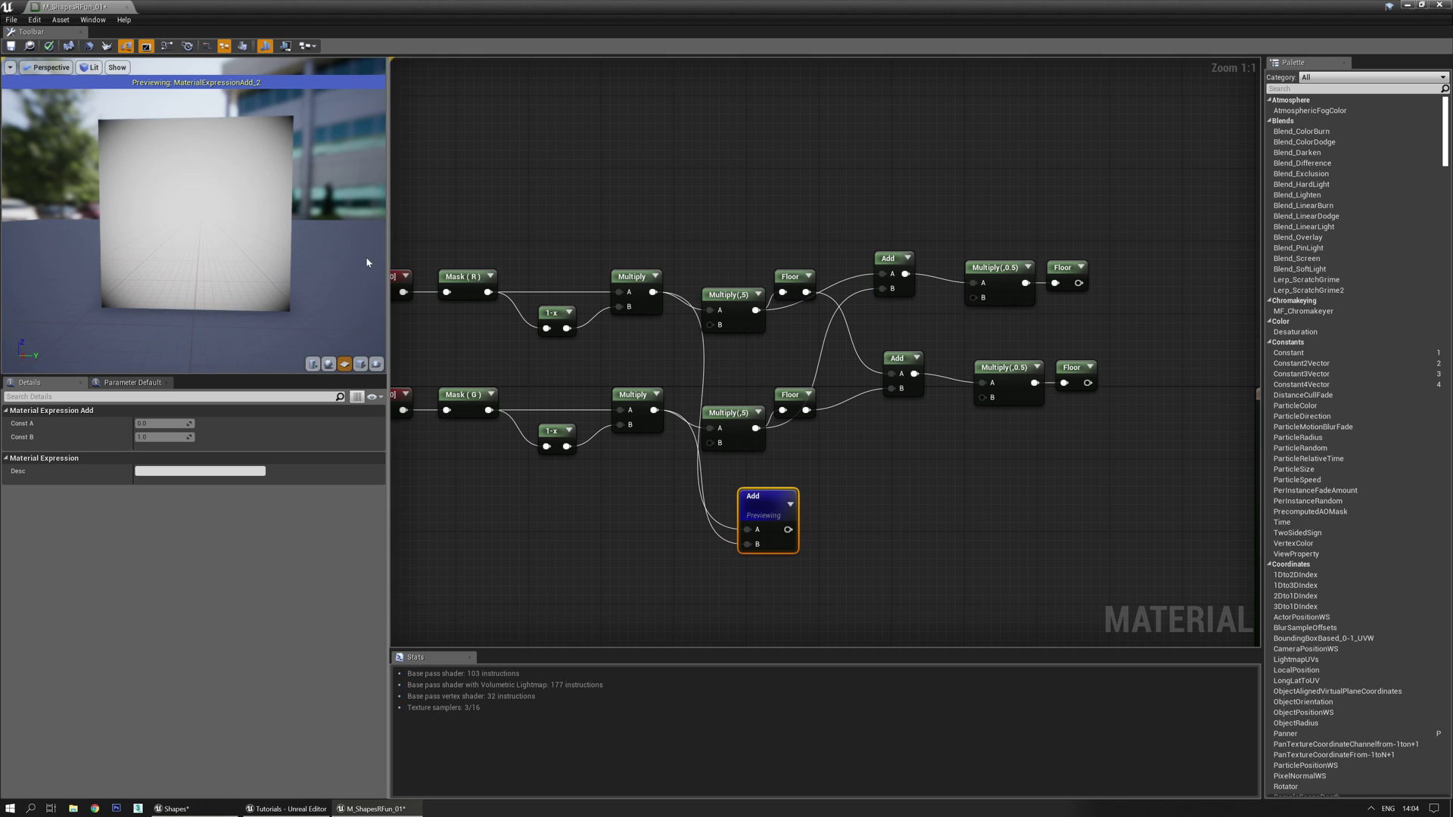
right_drag(856, 492, 804, 474)
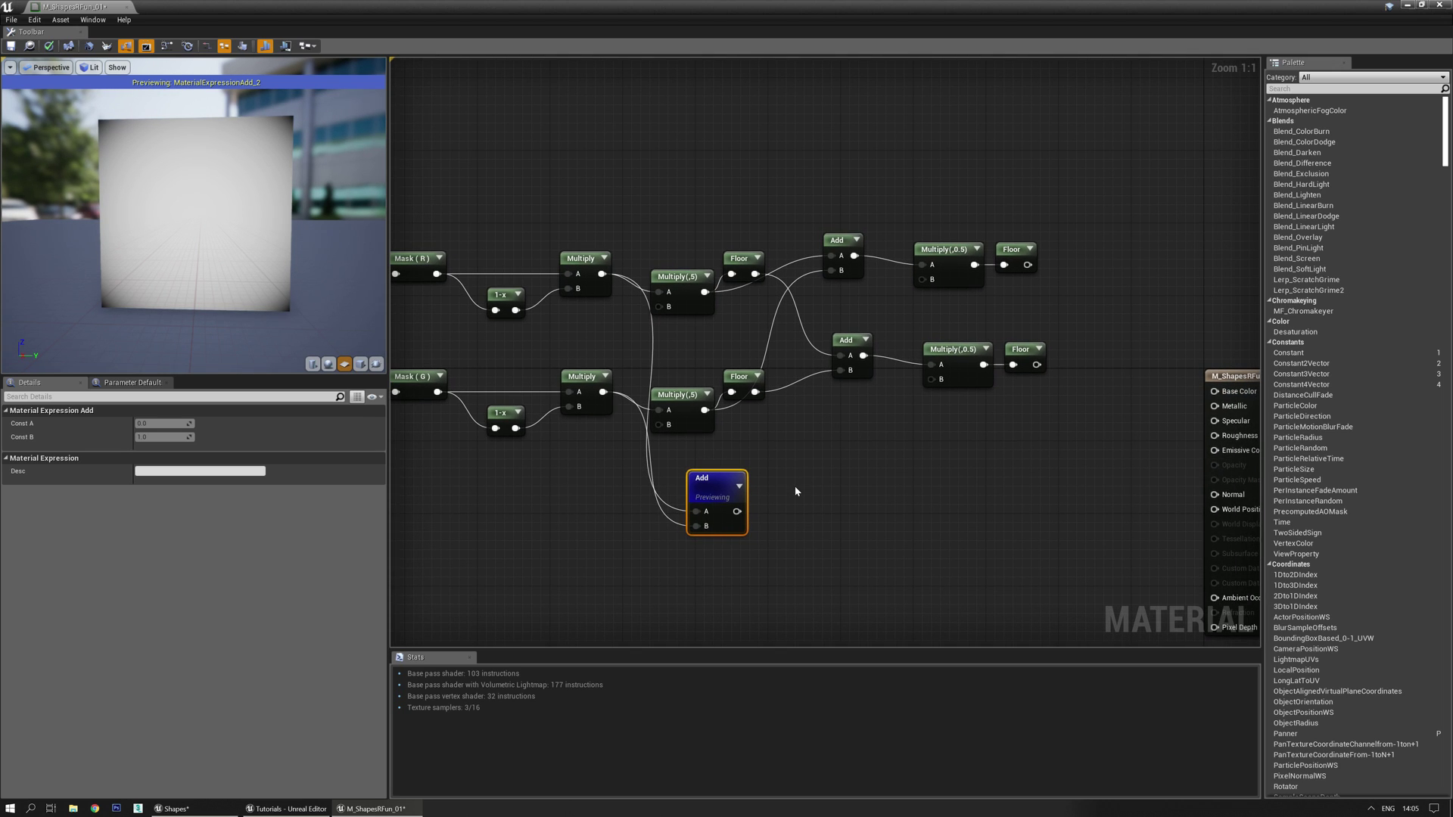
click(795, 486)
drag(737, 510, 804, 509)
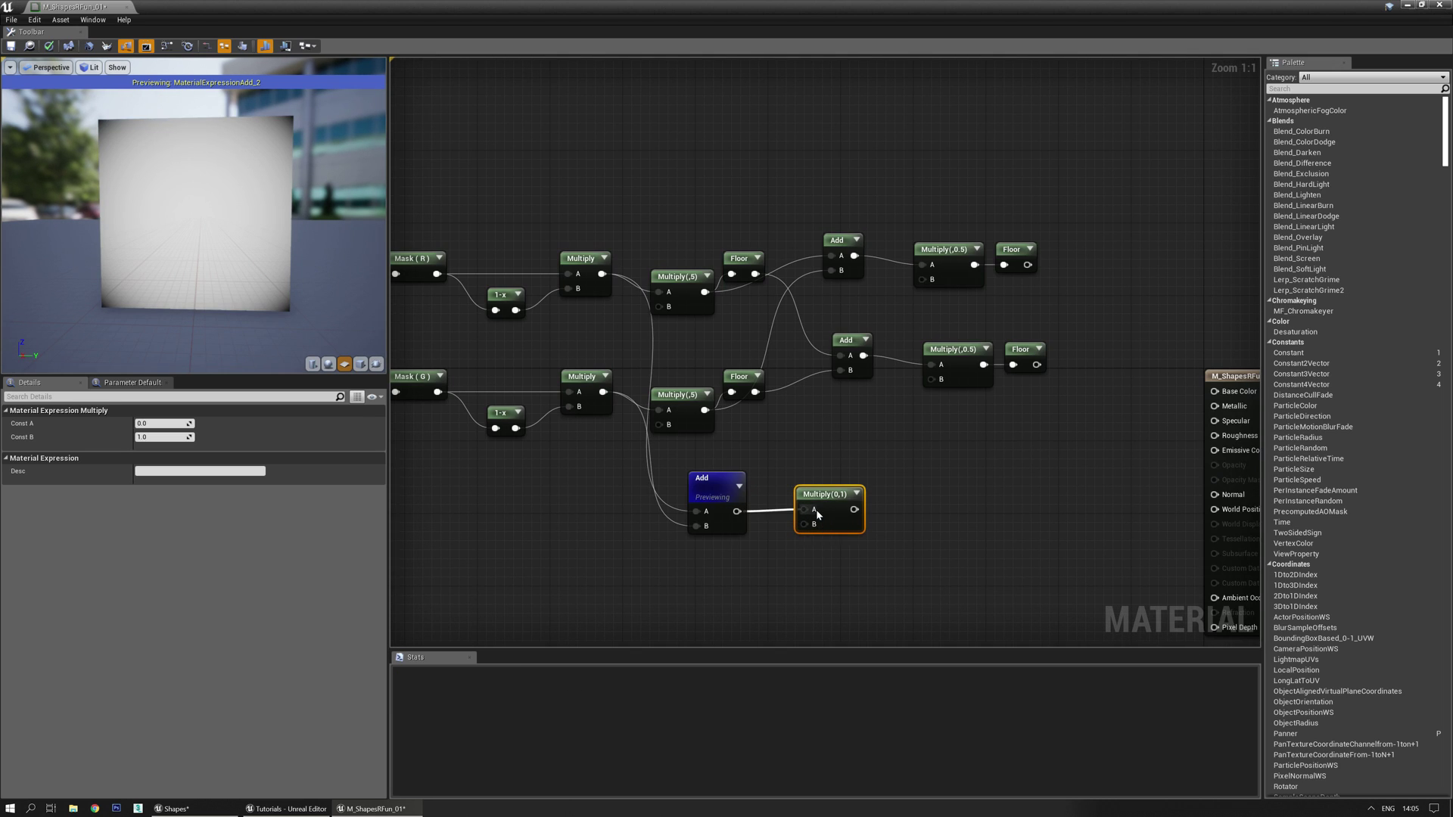
key(space)
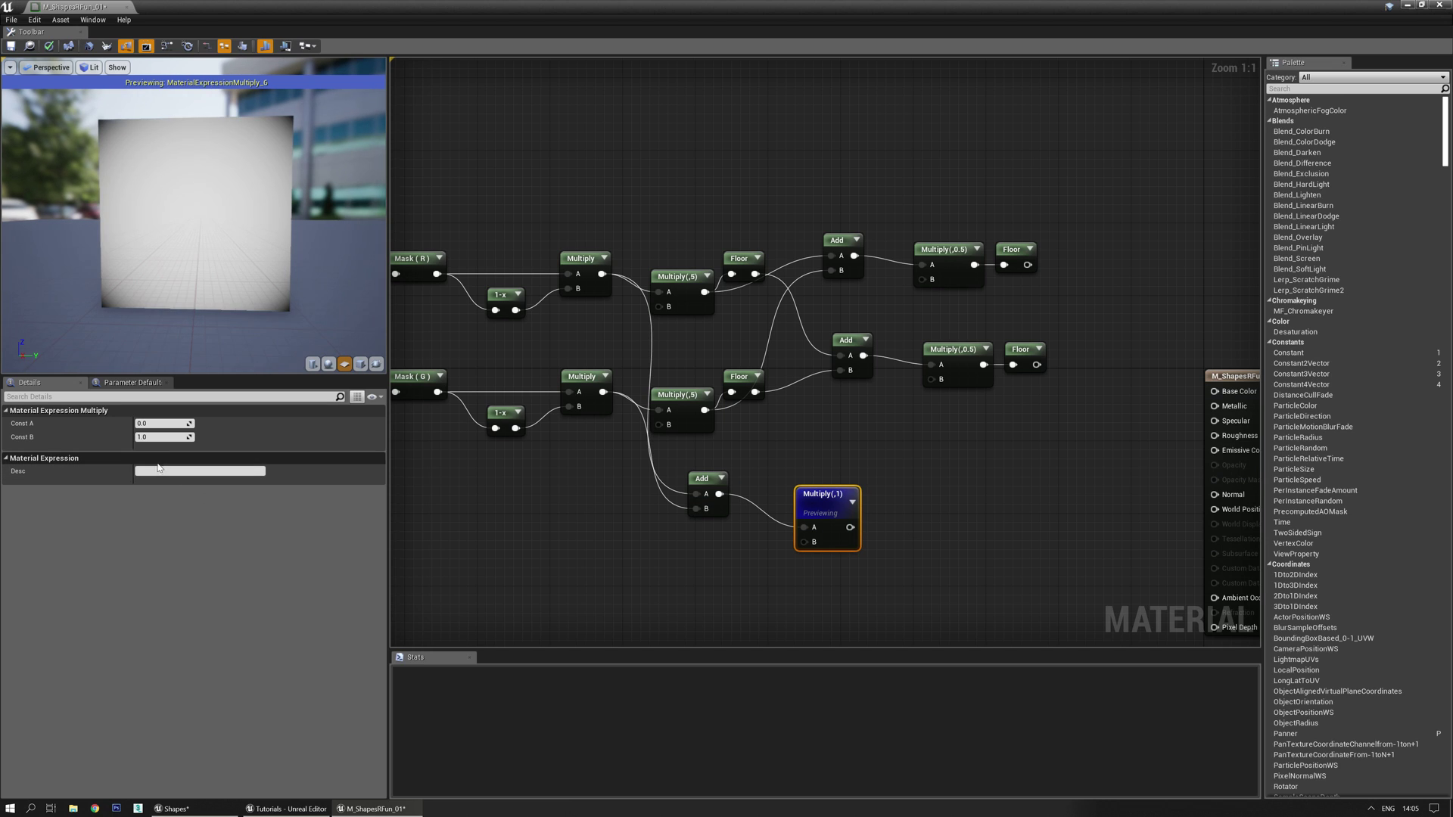
click(163, 437)
text(3)
key(Return)
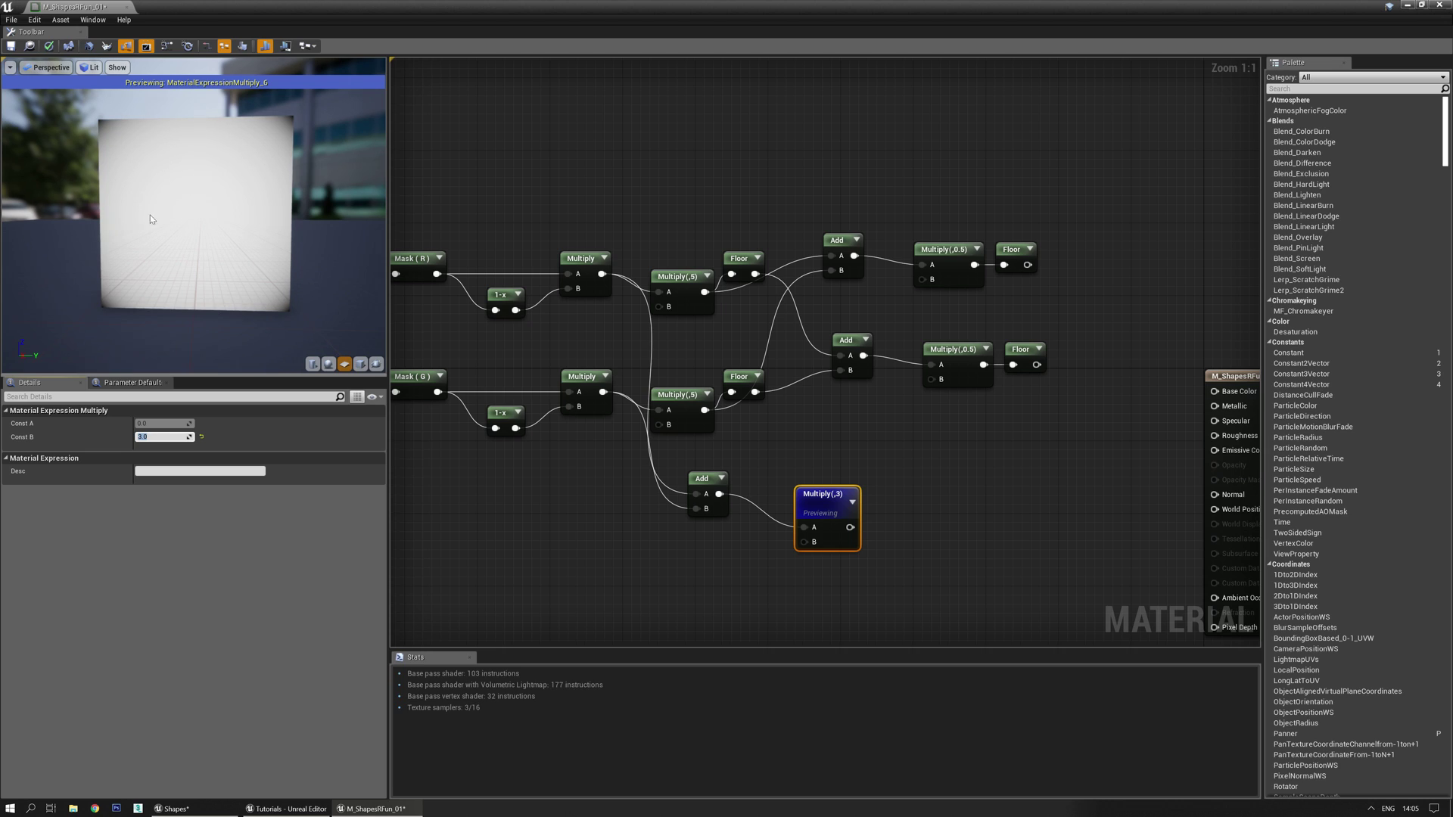
Duplicate a Floor node, place it after the Multiply(,3), connect it, and preview it.
right_drag(1034, 379, 916, 369)
drag(927, 378, 920, 382)
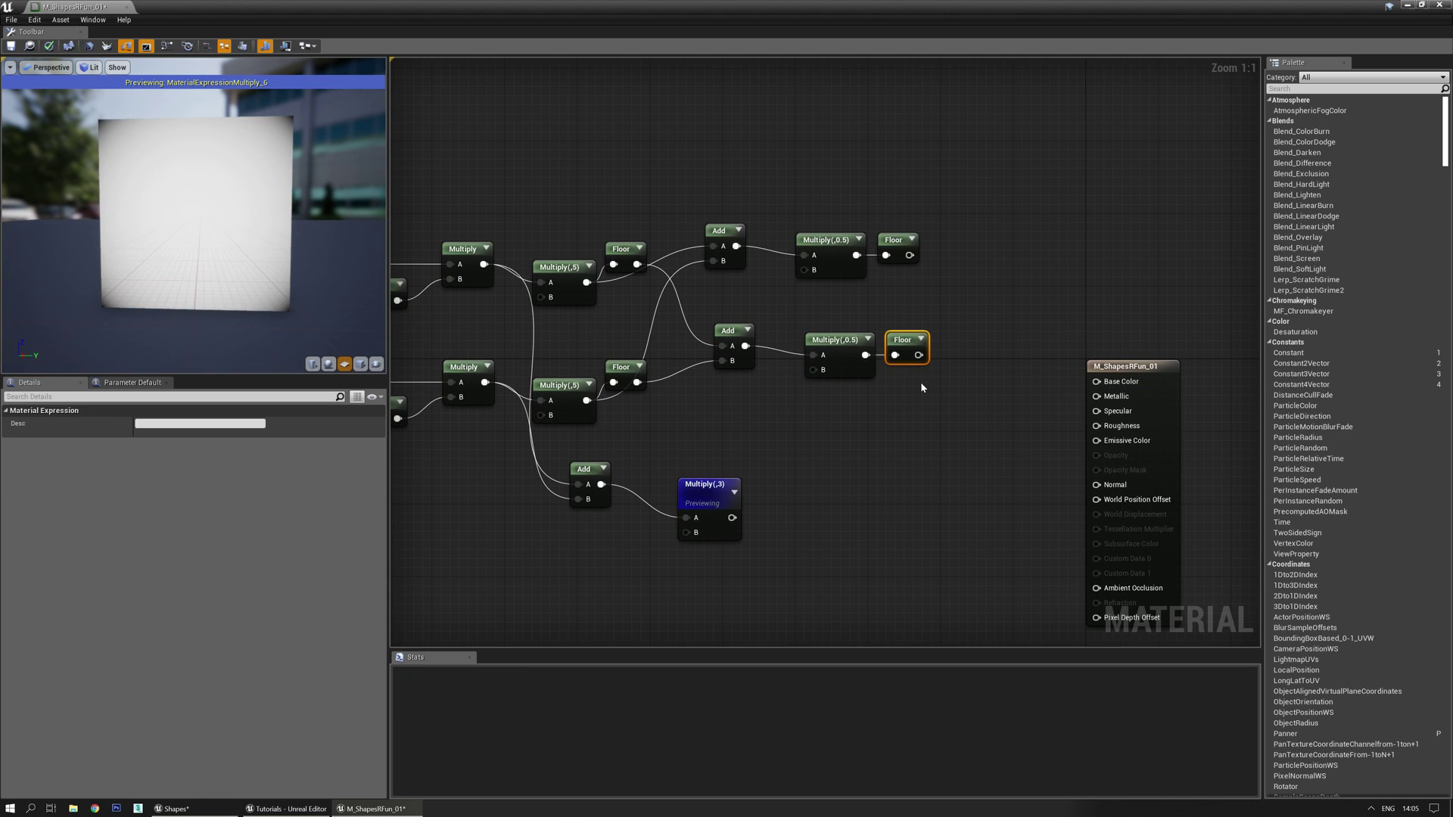
key(ctrl+w)
drag(730, 518, 768, 544)
drag(774, 529, 775, 493)
key(space)
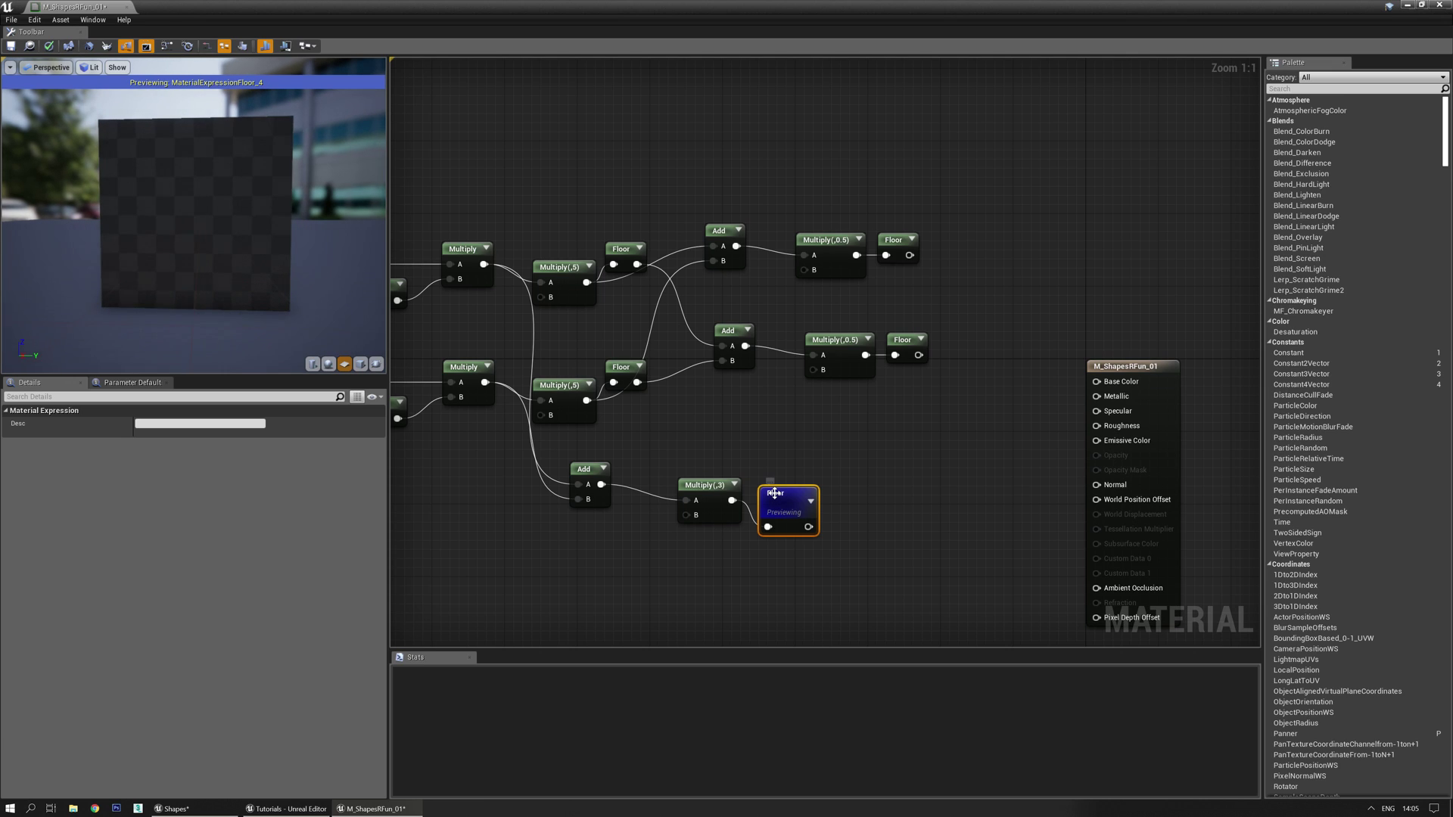
Nudge the bottom chain's Multiply and Floor nodes up and closer to their Add node.
drag(823, 534, 791, 569)
key(Up)
drag(898, 436, 689, 570)
key(Up)
key(Up)
key(Left)
key(Left)
key(Left)
key(Left)
Add a SphereGradient-2D function node below the bottom chain and preview it.
right_drag(670, 579, 740, 514)
right_drag(577, 459, 729, 486)
text(sphere)
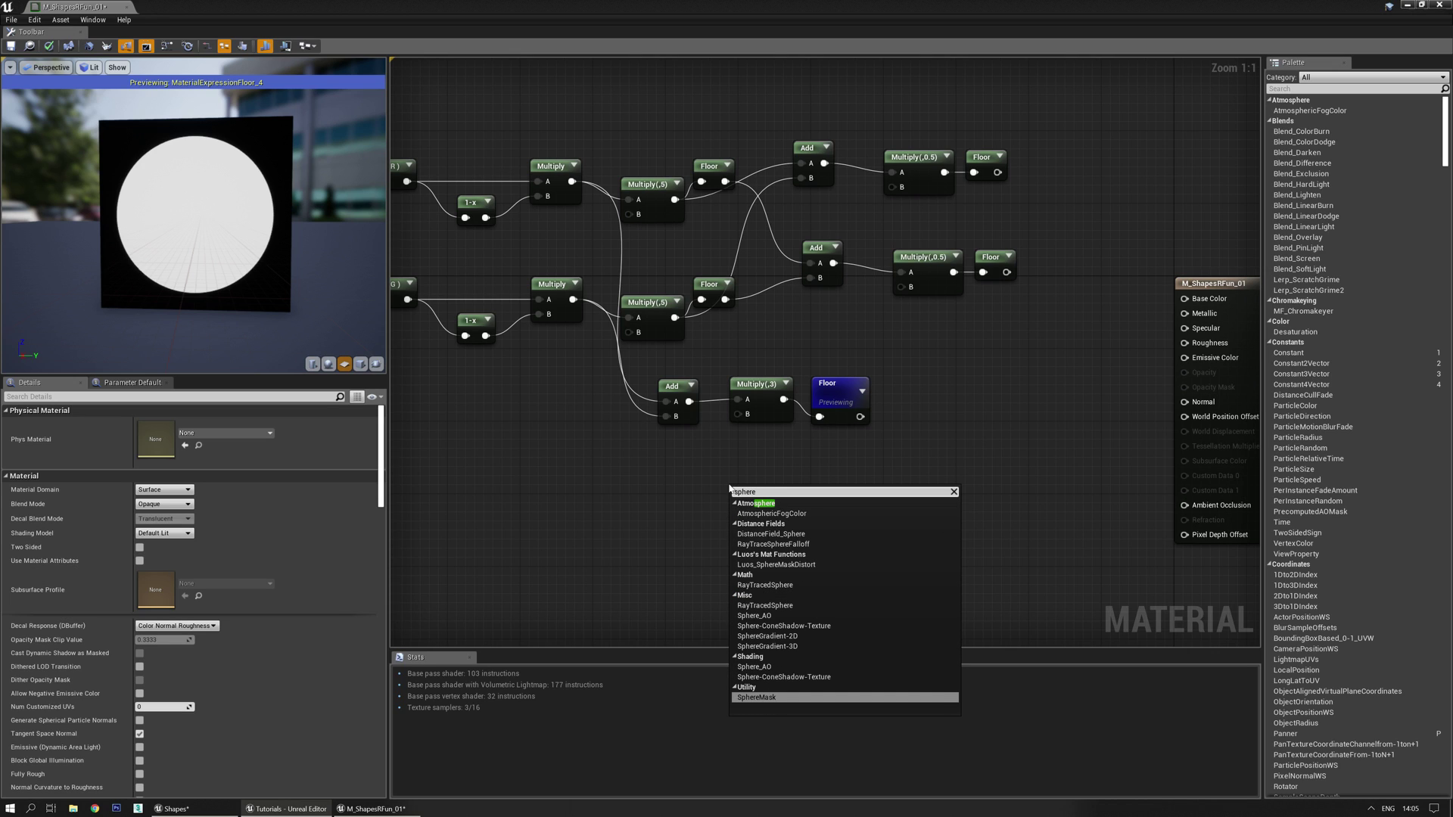
key(Up)
key(Up)
key(Up)
key(Up)
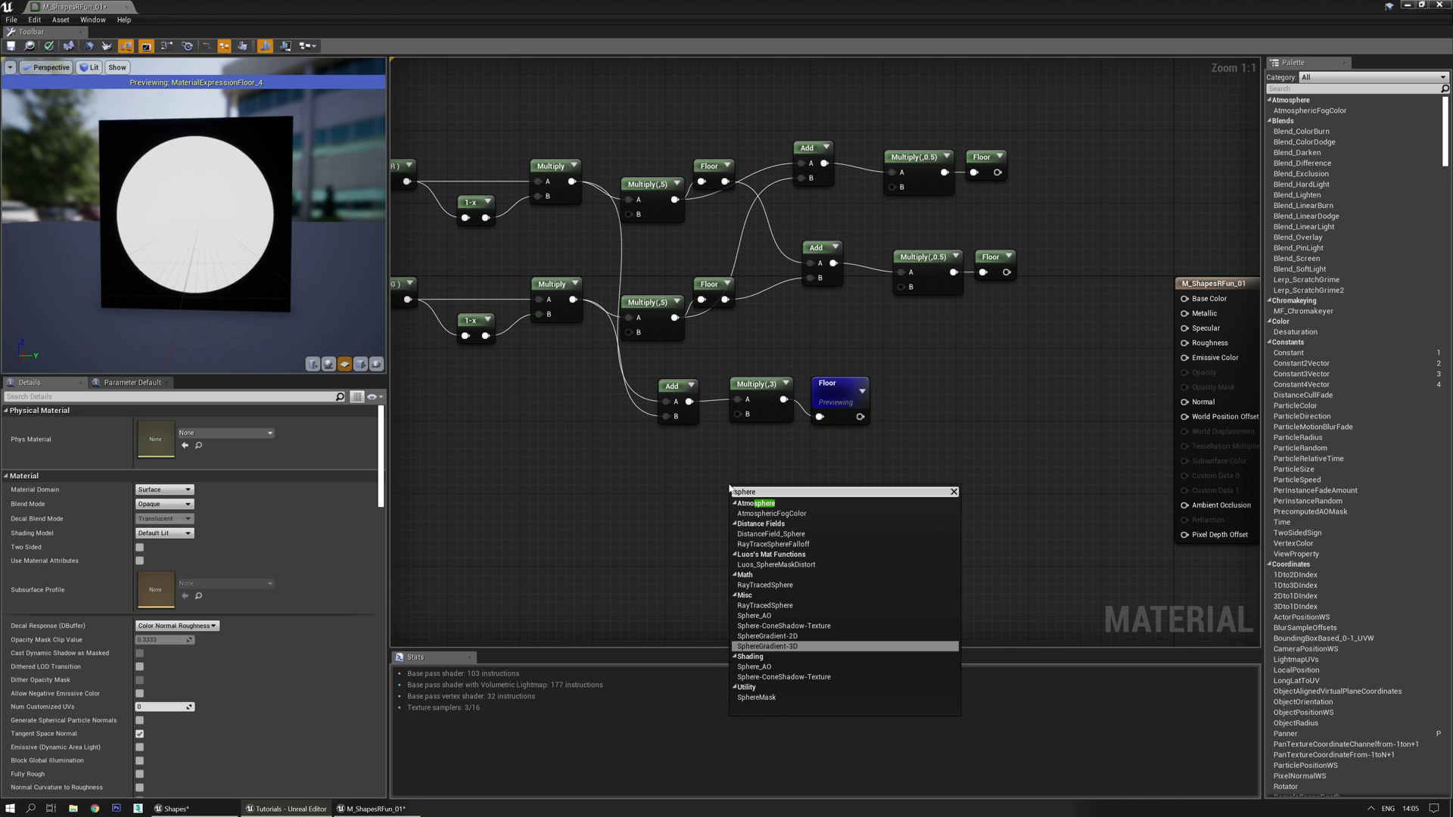
key(Return)
drag(824, 490, 797, 481)
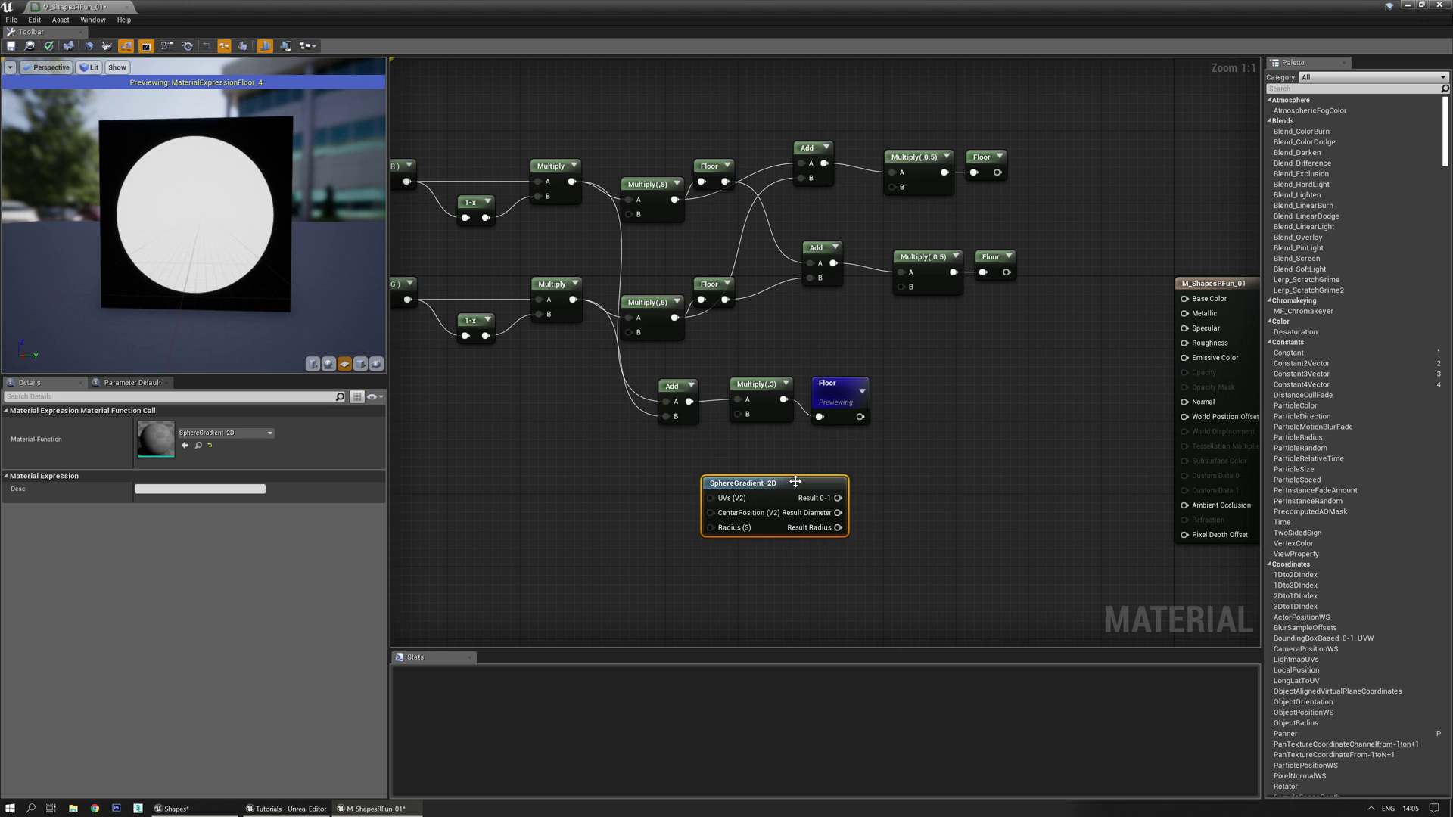
key(space)
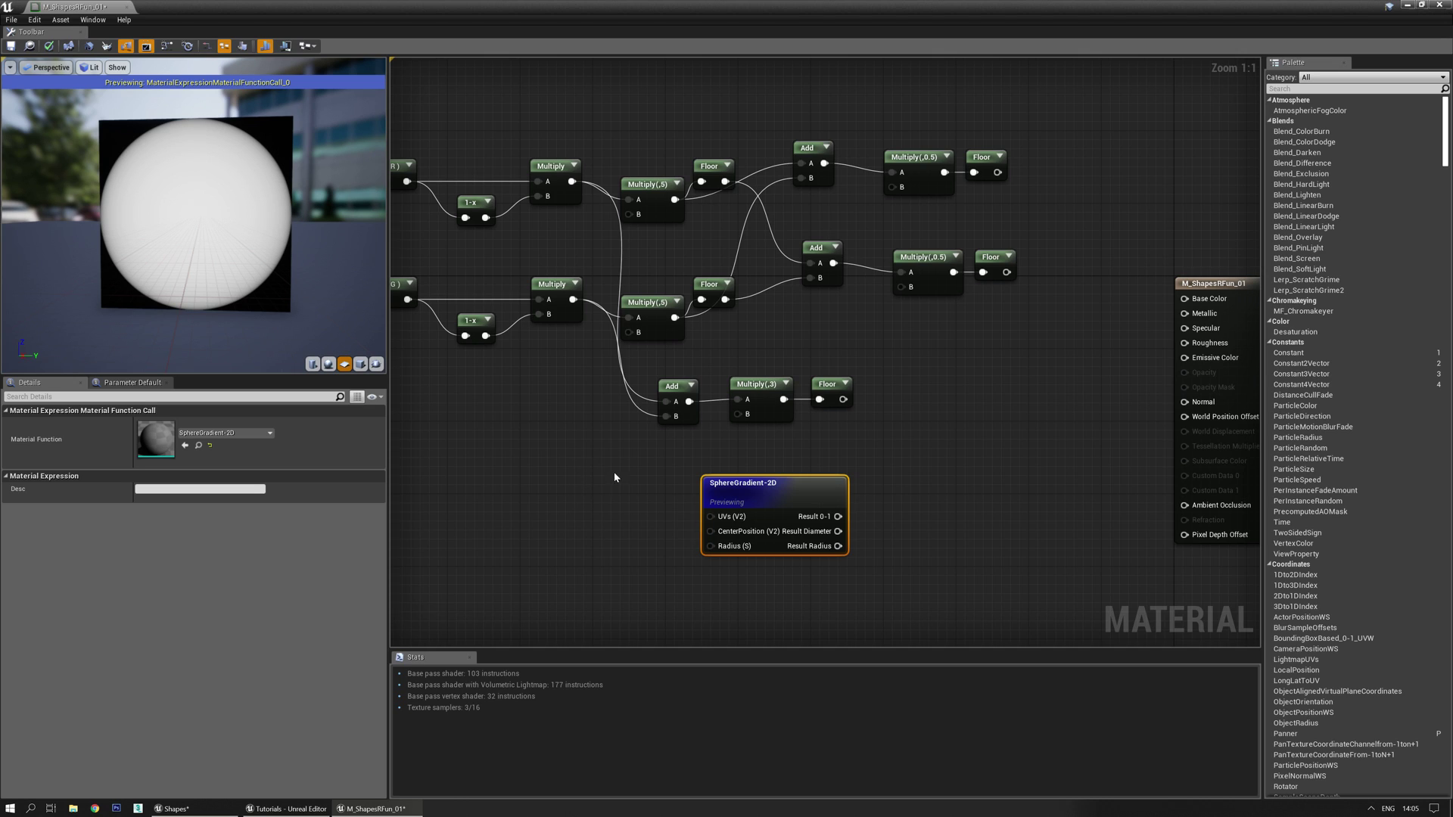
Add a Constant2Vector node and connect it to the SphereGradient-2D CenterPosition input.
right_drag(615, 473, 627, 460)
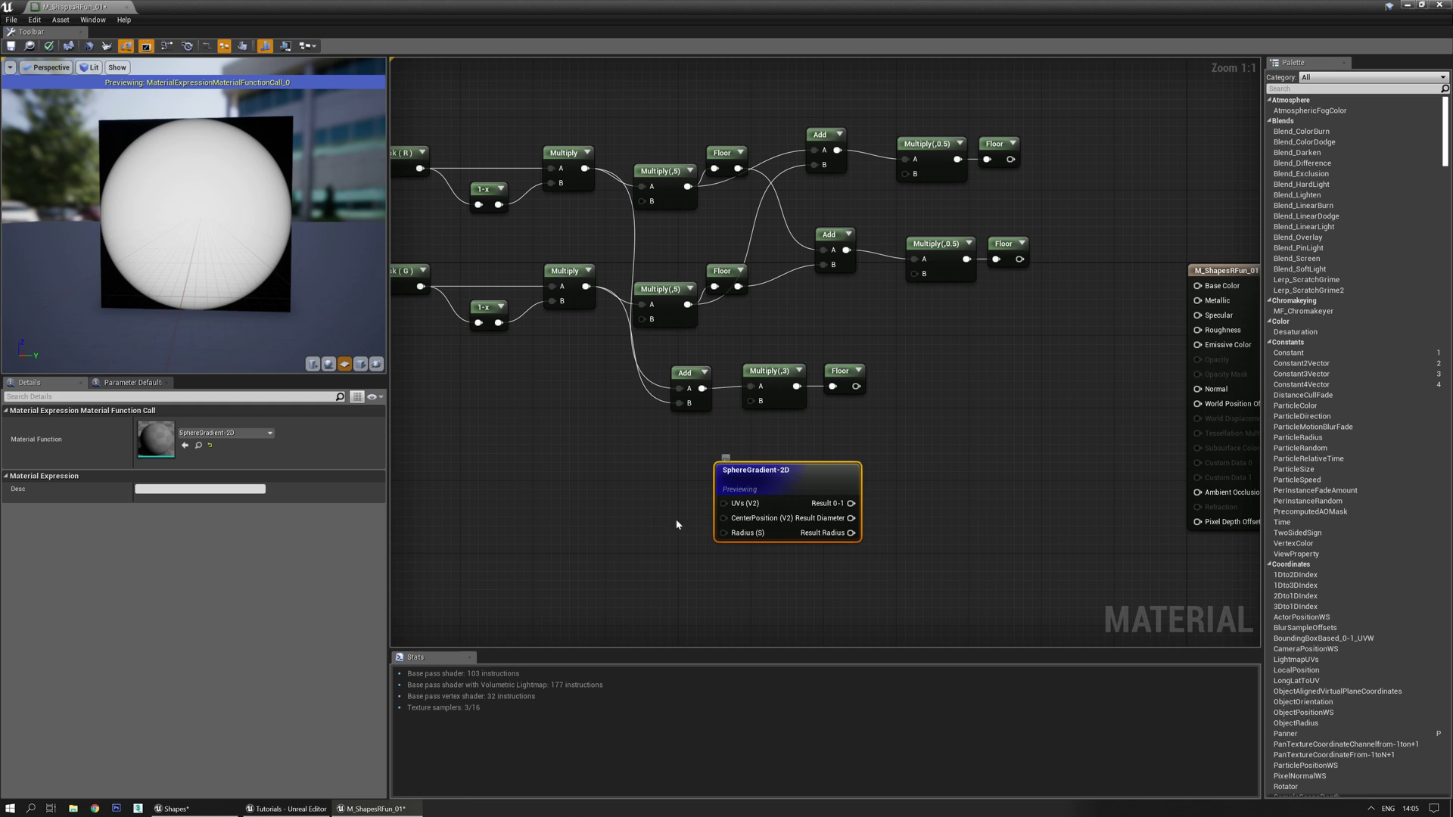
click(636, 505)
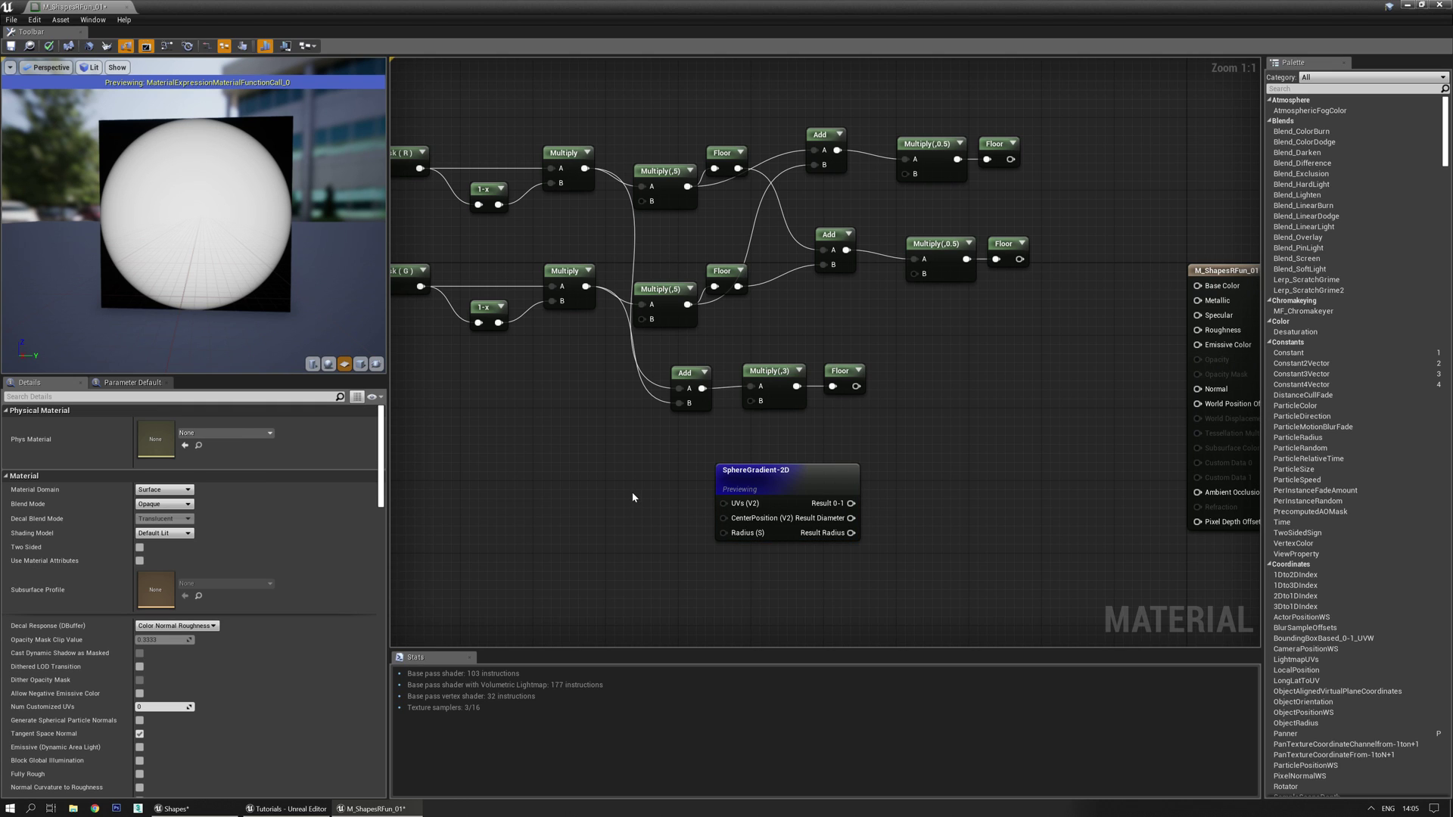
click(631, 491)
drag(656, 516, 724, 519)
click(625, 552)
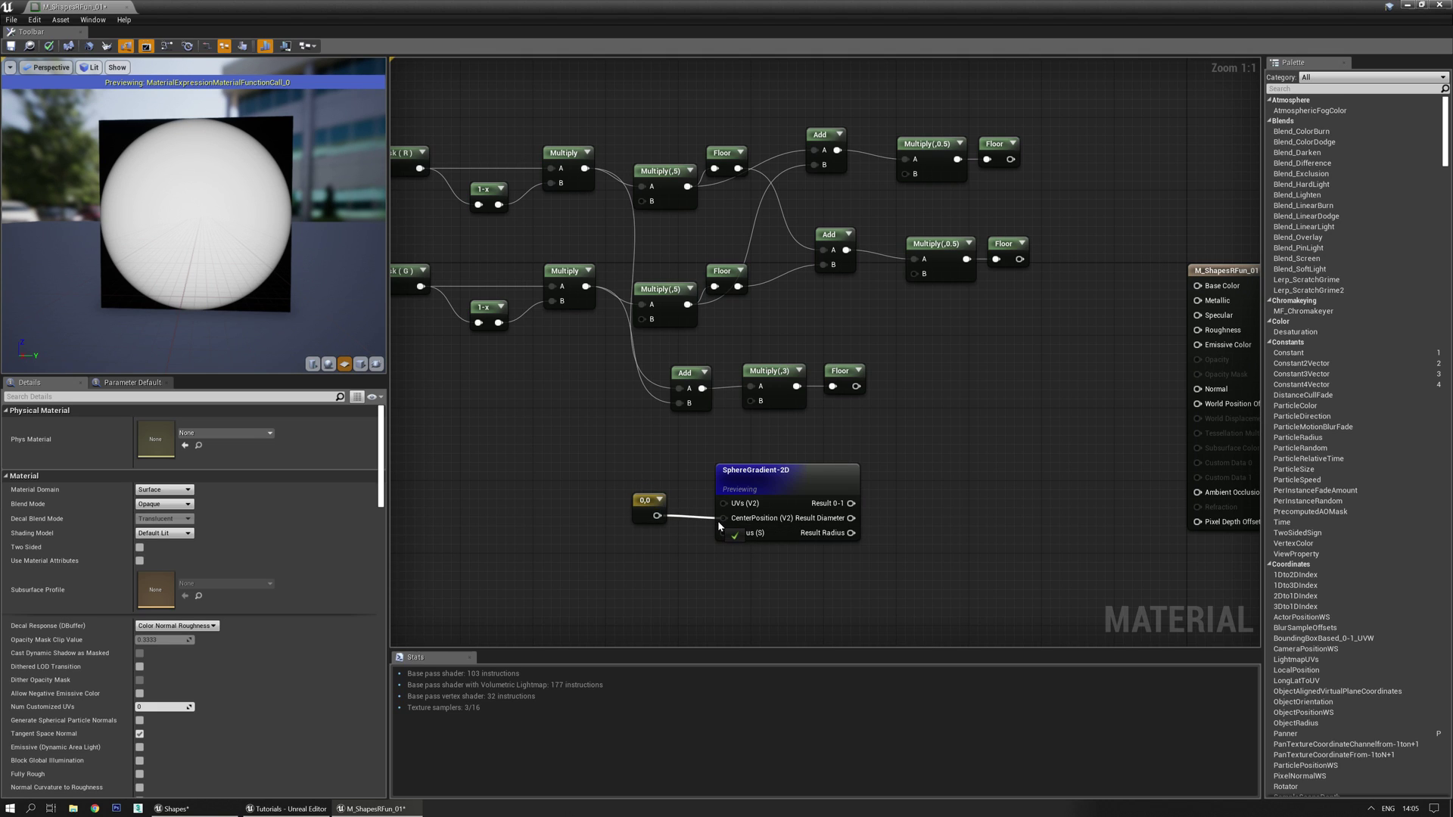
Set the center position vector's R and G values to 0.5.
click(644, 499)
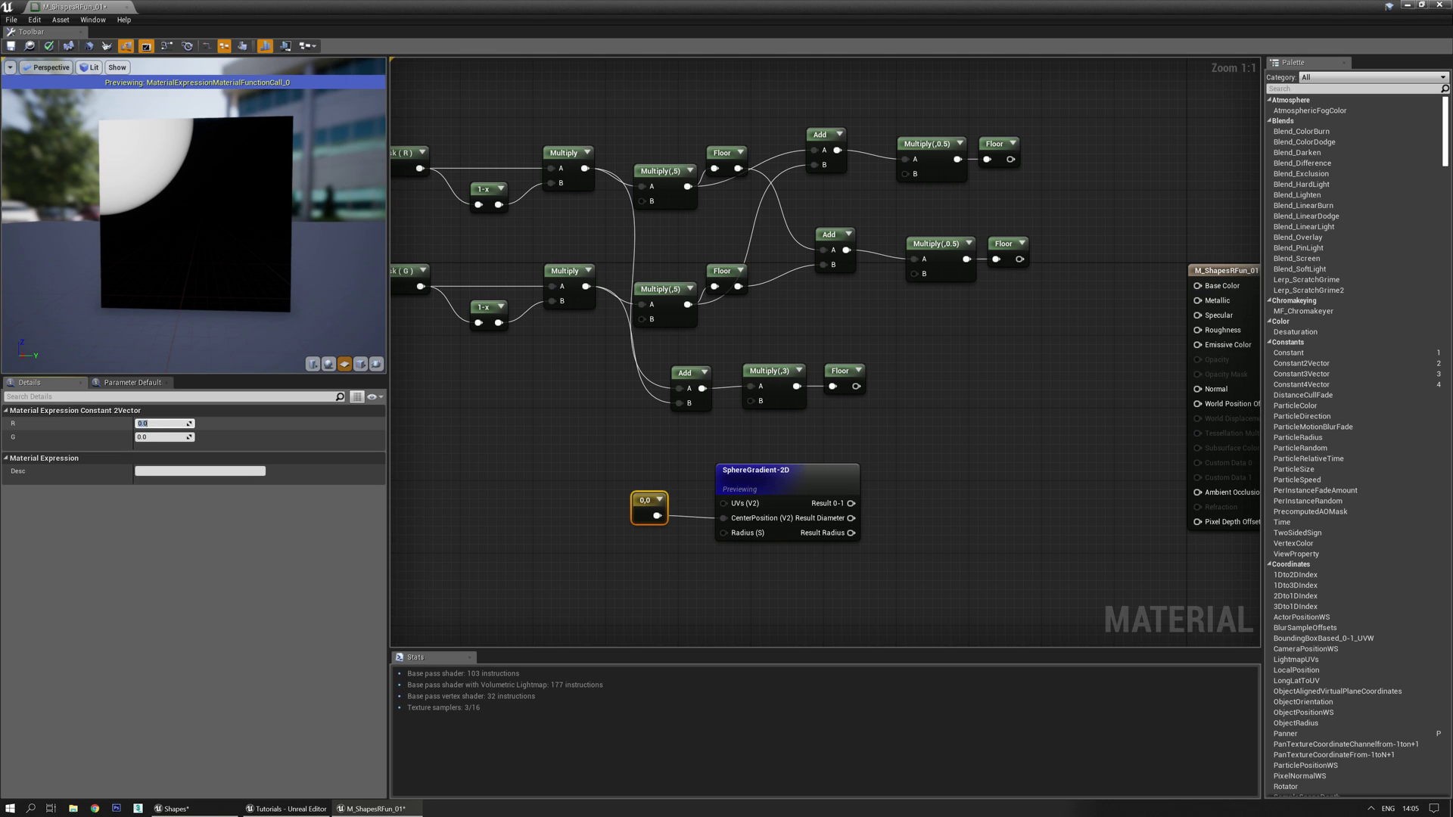
text(0.5)
key(Return)
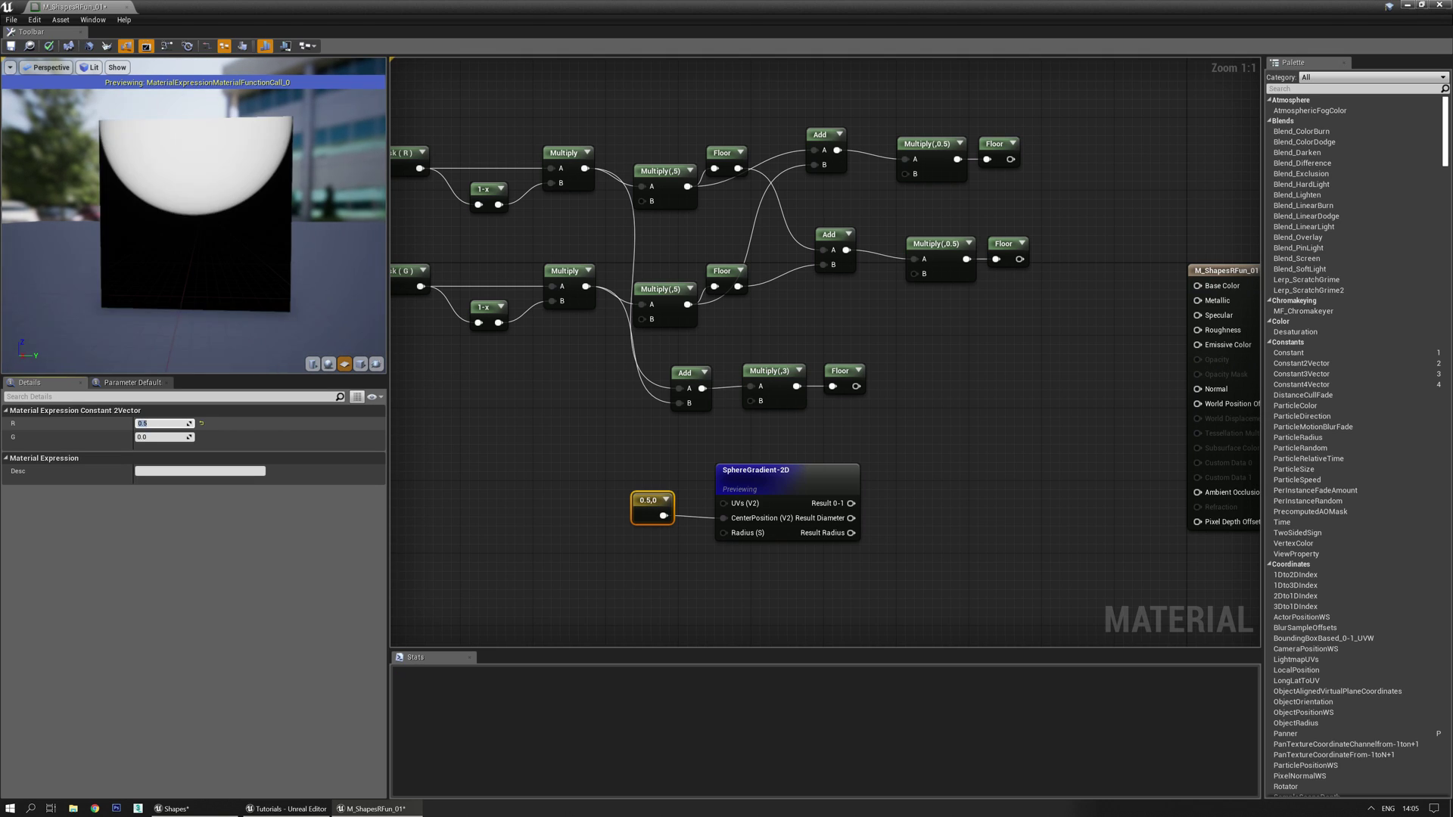
click(161, 437)
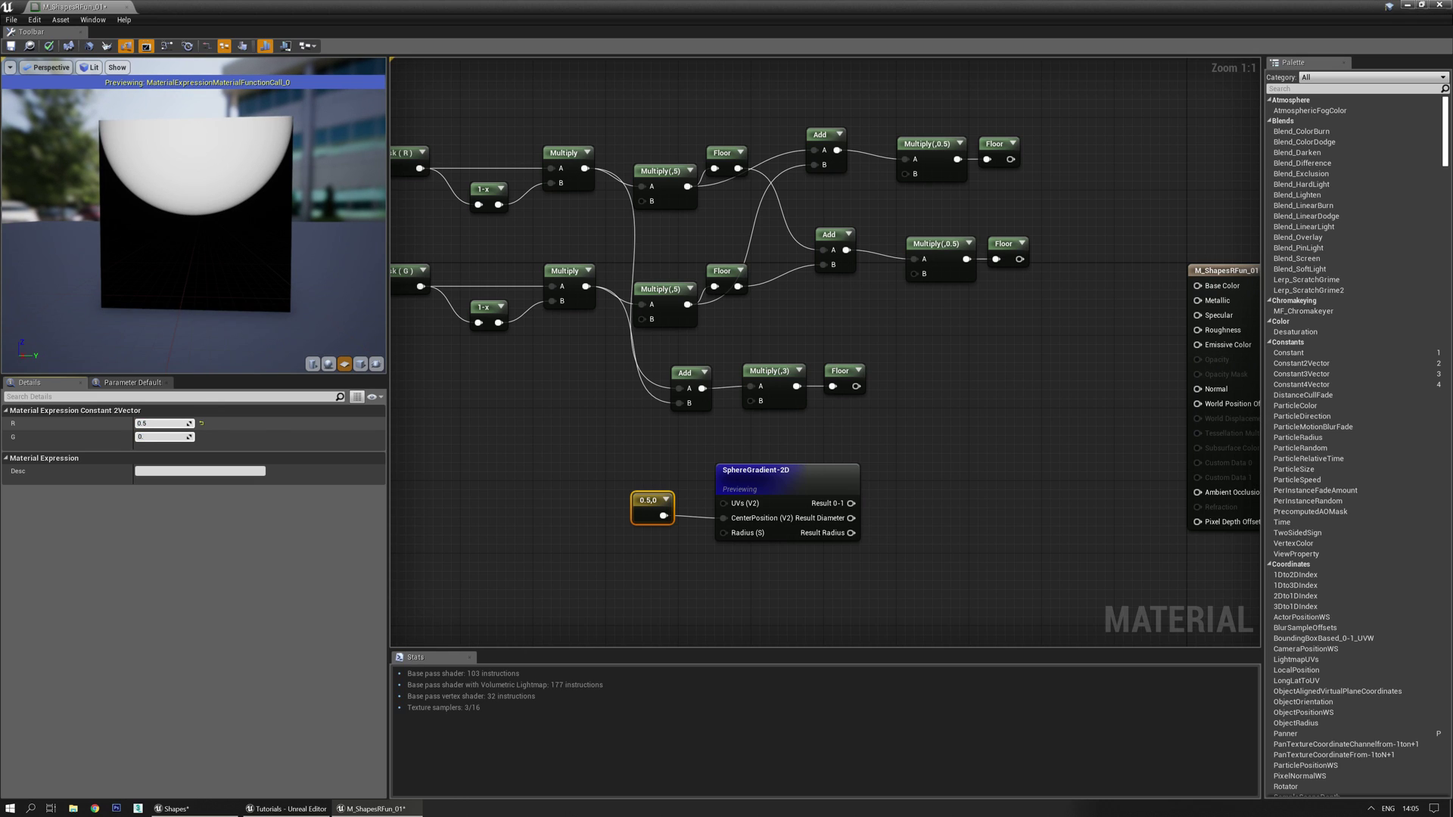
key(Return)
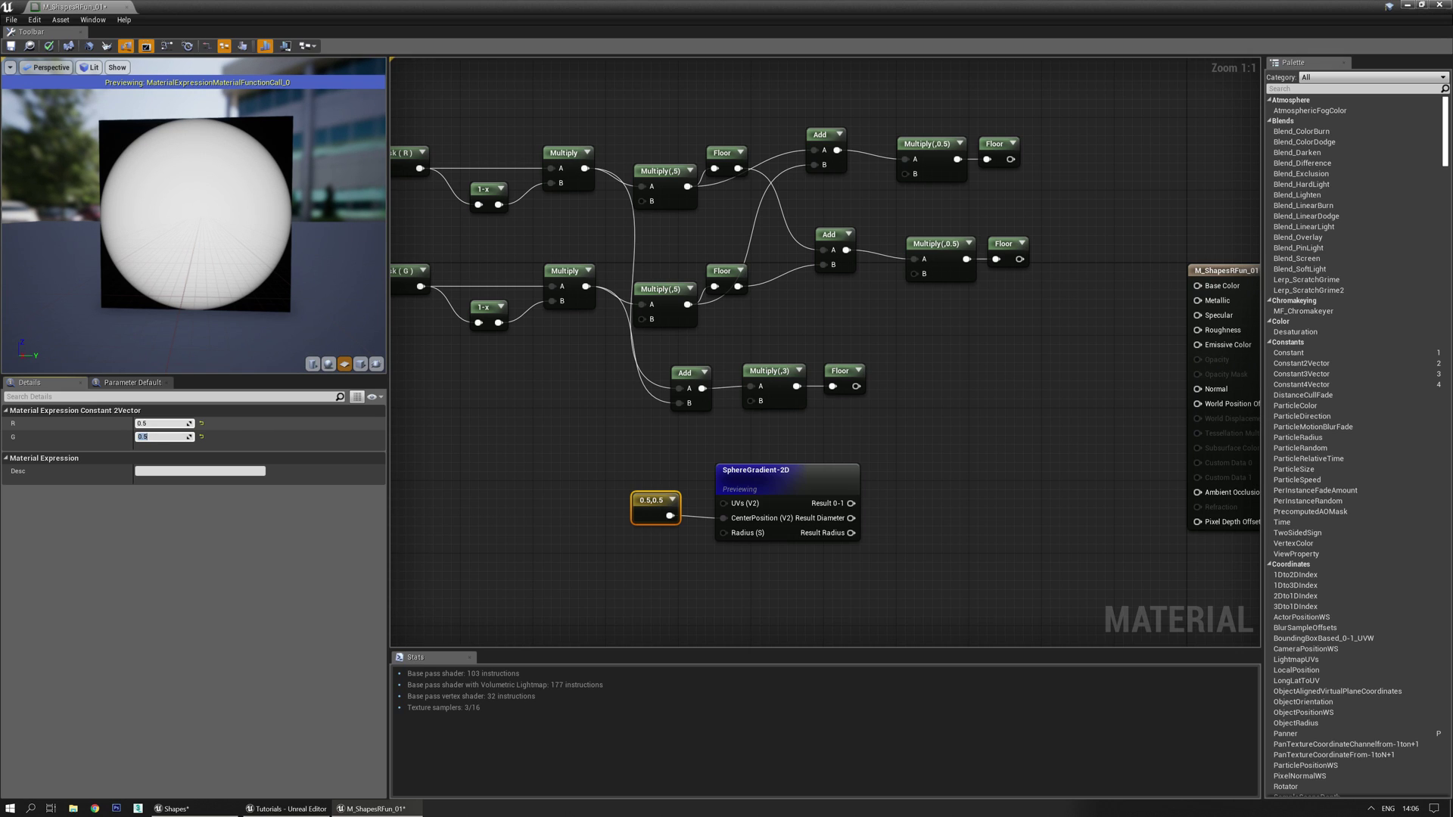
Set the center position vector's R and G values to 0.
click(159, 423)
text(0)
key(Return)
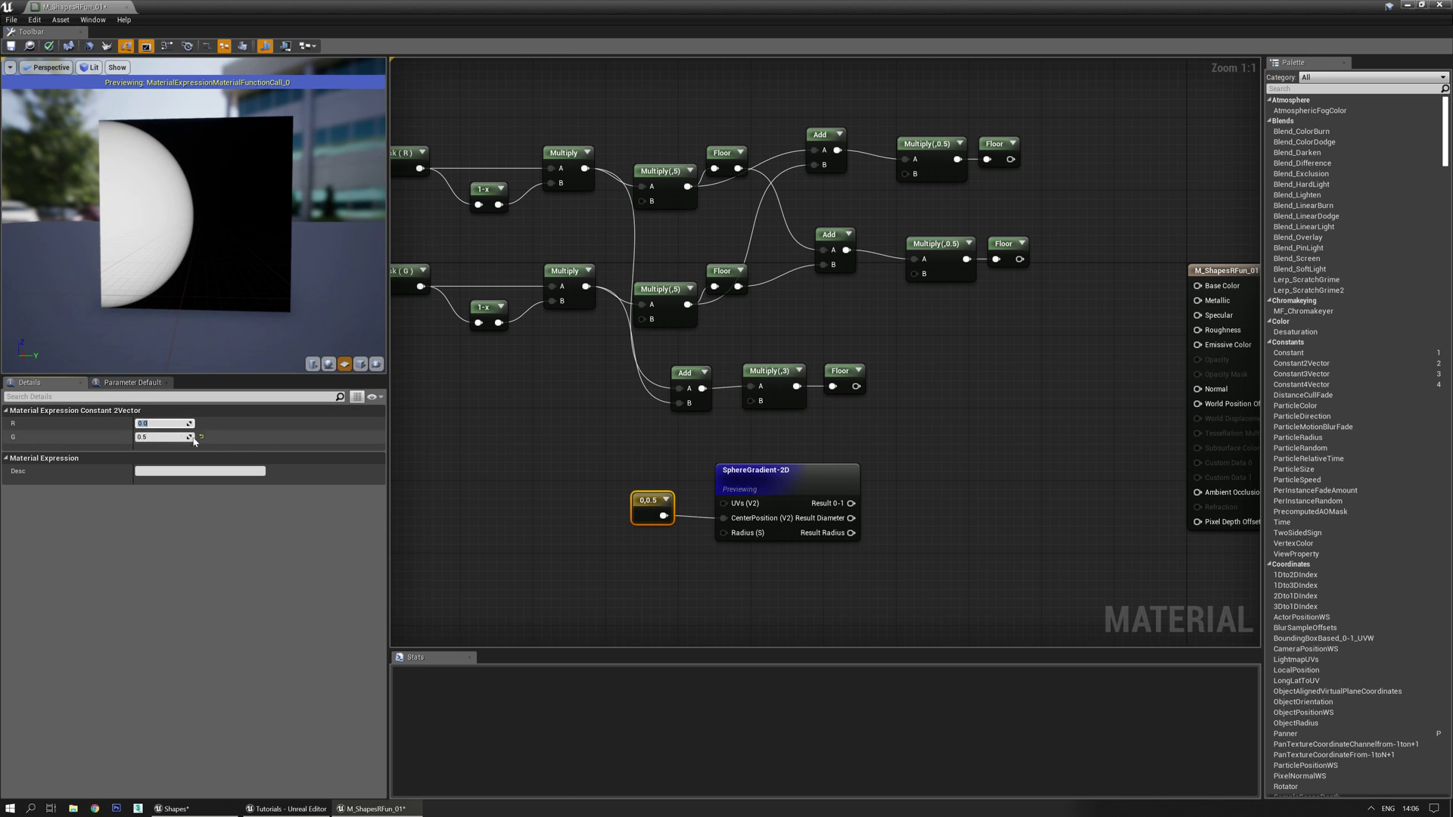
click(160, 437)
text(0)
key(Return)
Make three copies of the Constant2Vector and SphereGradient-2D pair below the original.
right_drag(553, 486, 509, 379)
drag(509, 379, 767, 474)
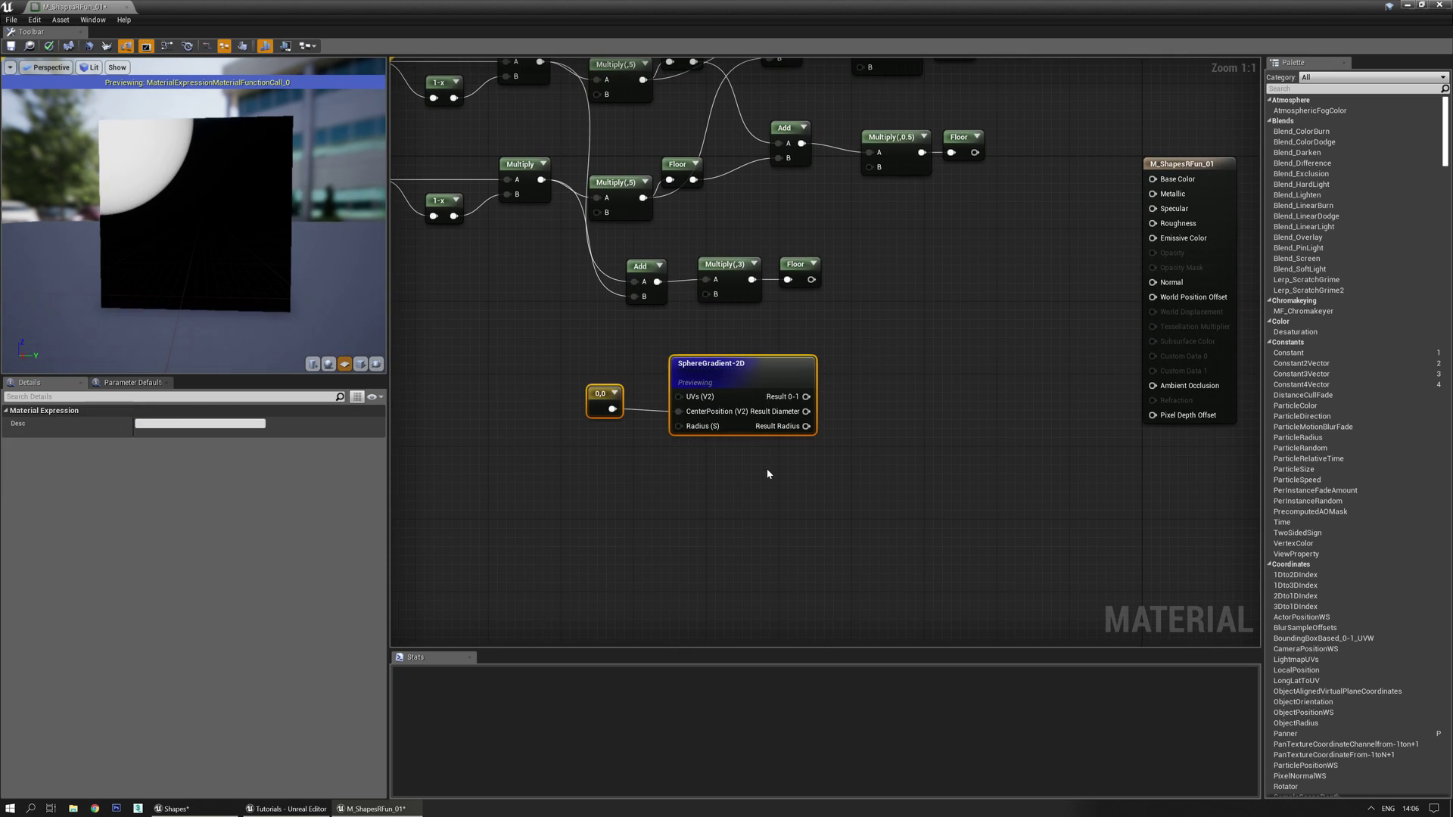
right_drag(605, 478, 646, 416)
key(ctrl+v)
key(ctrl+v)
right_drag(542, 546, 553, 410)
key(ctrl+v)
Move the first copied vector and SphereGradient-2D pair directly beneath the original pair.
right_drag(530, 310, 550, 369)
drag(552, 320, 777, 393)
key(Up)
key(Up)
key(Up)
key(Right)
key(Right)
key(Right)
key(Down)
Move the second copied vector and SphereGradient-2D pair directly beneath the first copy.
drag(566, 420, 743, 489)
key(Up)
key(Up)
key(Right)
key(Right)
key(Right)
key(Right)
key(Right)
key(Right)
key(Up)
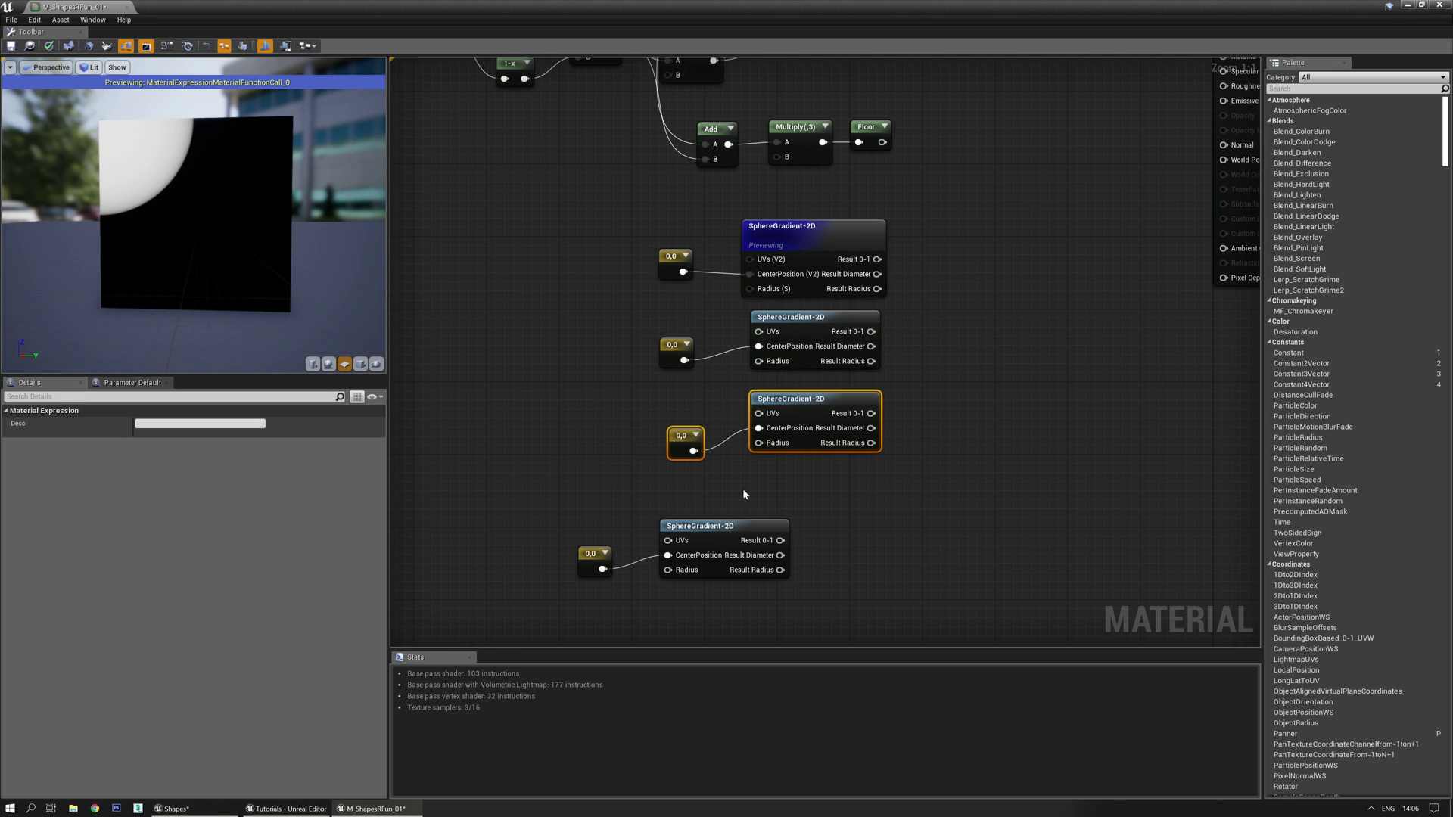
Move the third copied vector and SphereGradient-2D pair up and across to sit beneath the second copy.
drag(606, 214, 785, 281)
drag(511, 496, 718, 573)
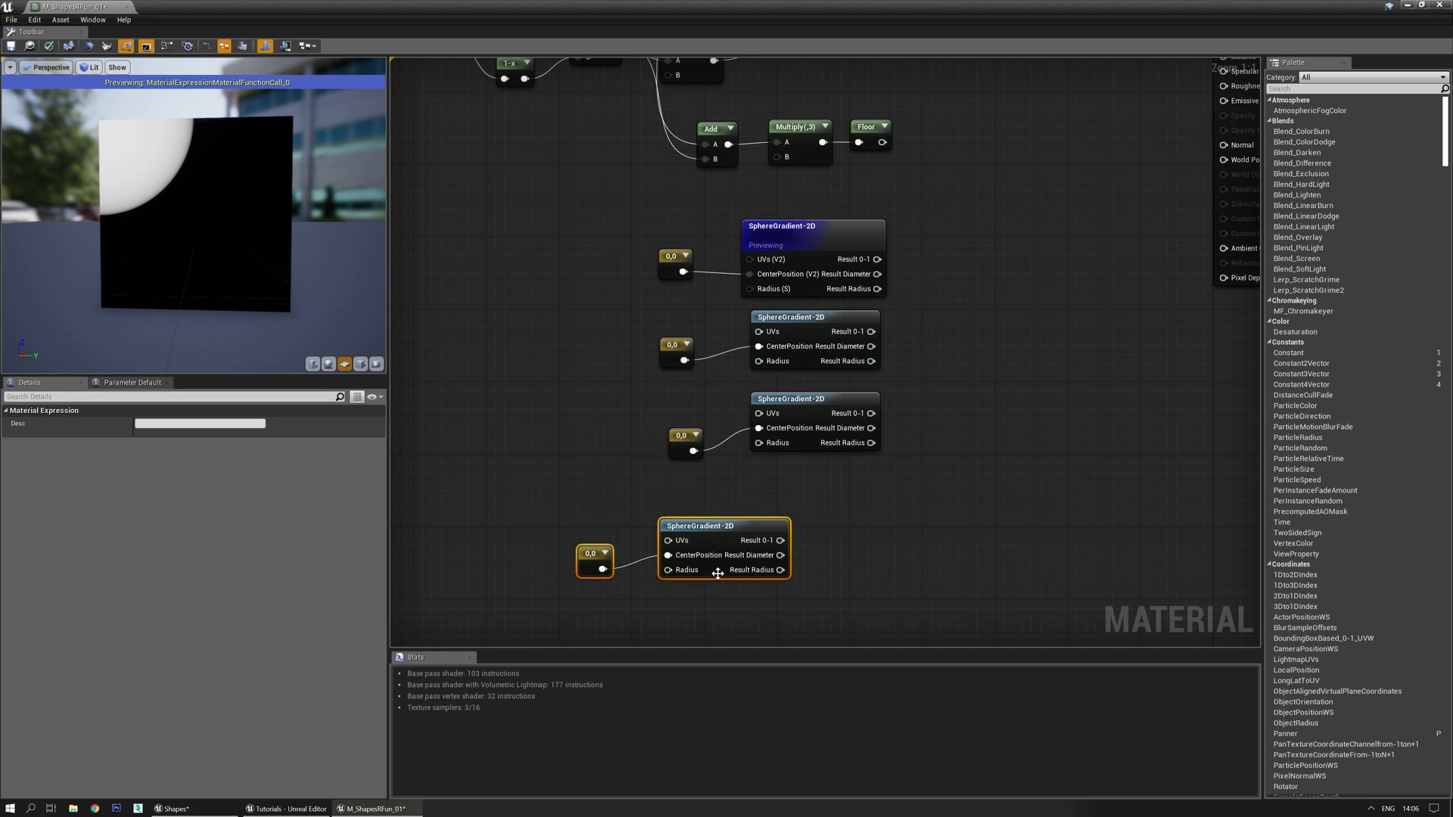
key(Up)
key(Up)
key(Up)
key(Up)
key(Up)
key(Right)
key(Right)
key(Right)
key(Right)
key(Right)
key(Right)
key(Right)
key(Right)
key(Right)
key(Right)
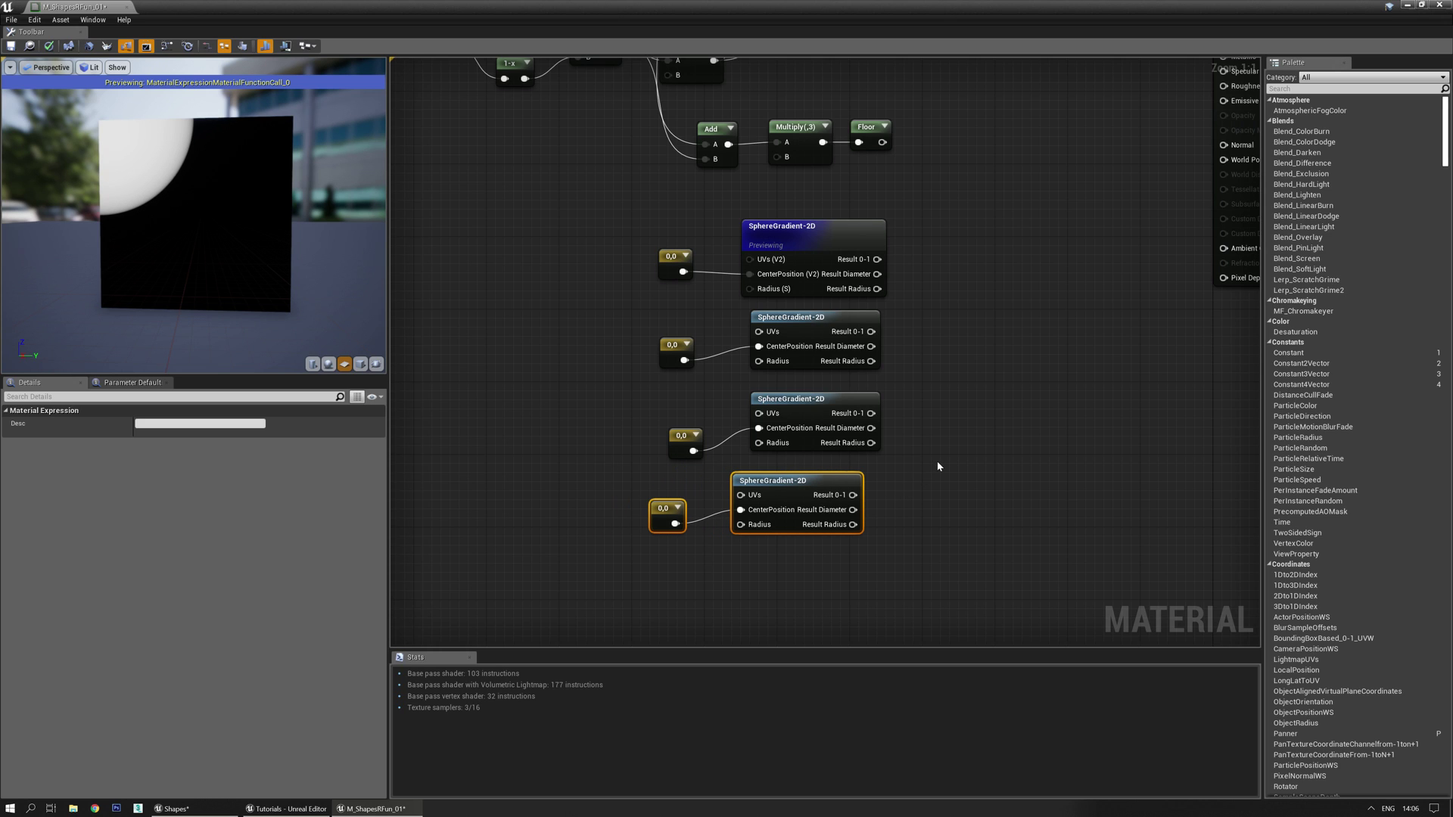
Preview the second SphereGradient-2D node and set its center vector to 1,0.
right_drag(938, 466, 791, 397)
click(864, 381)
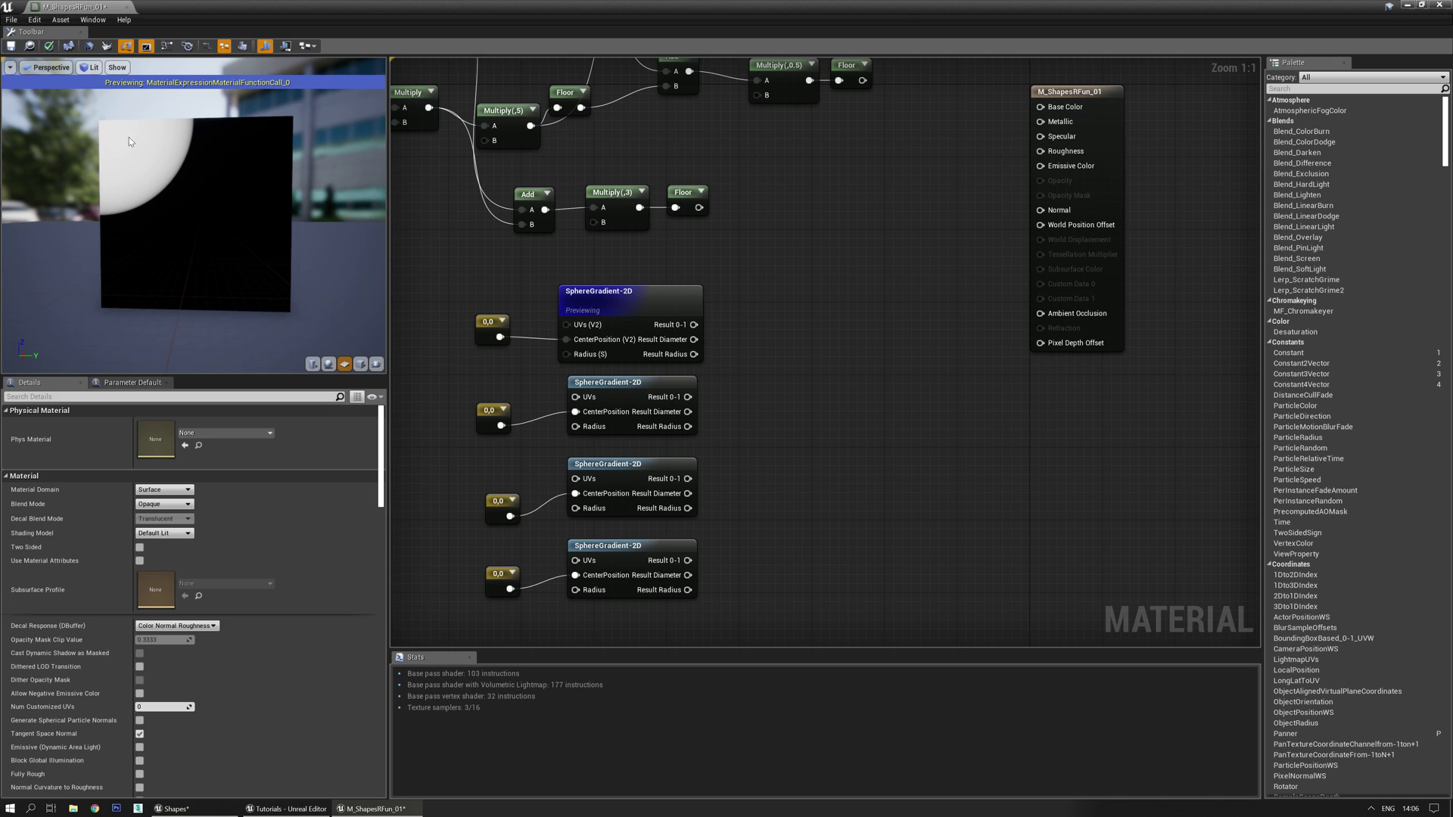
click(628, 394)
key(space)
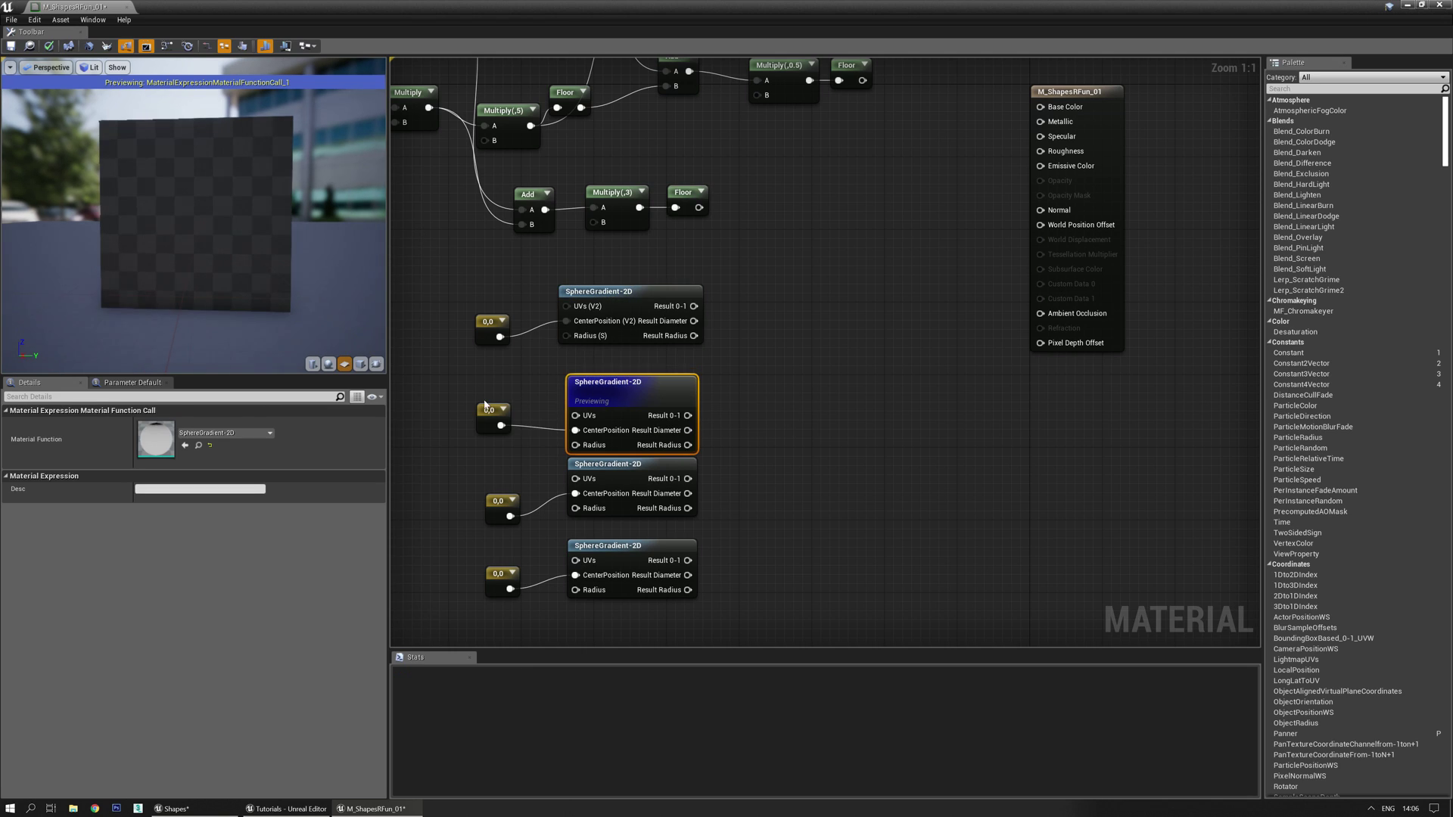
click(493, 416)
click(162, 423)
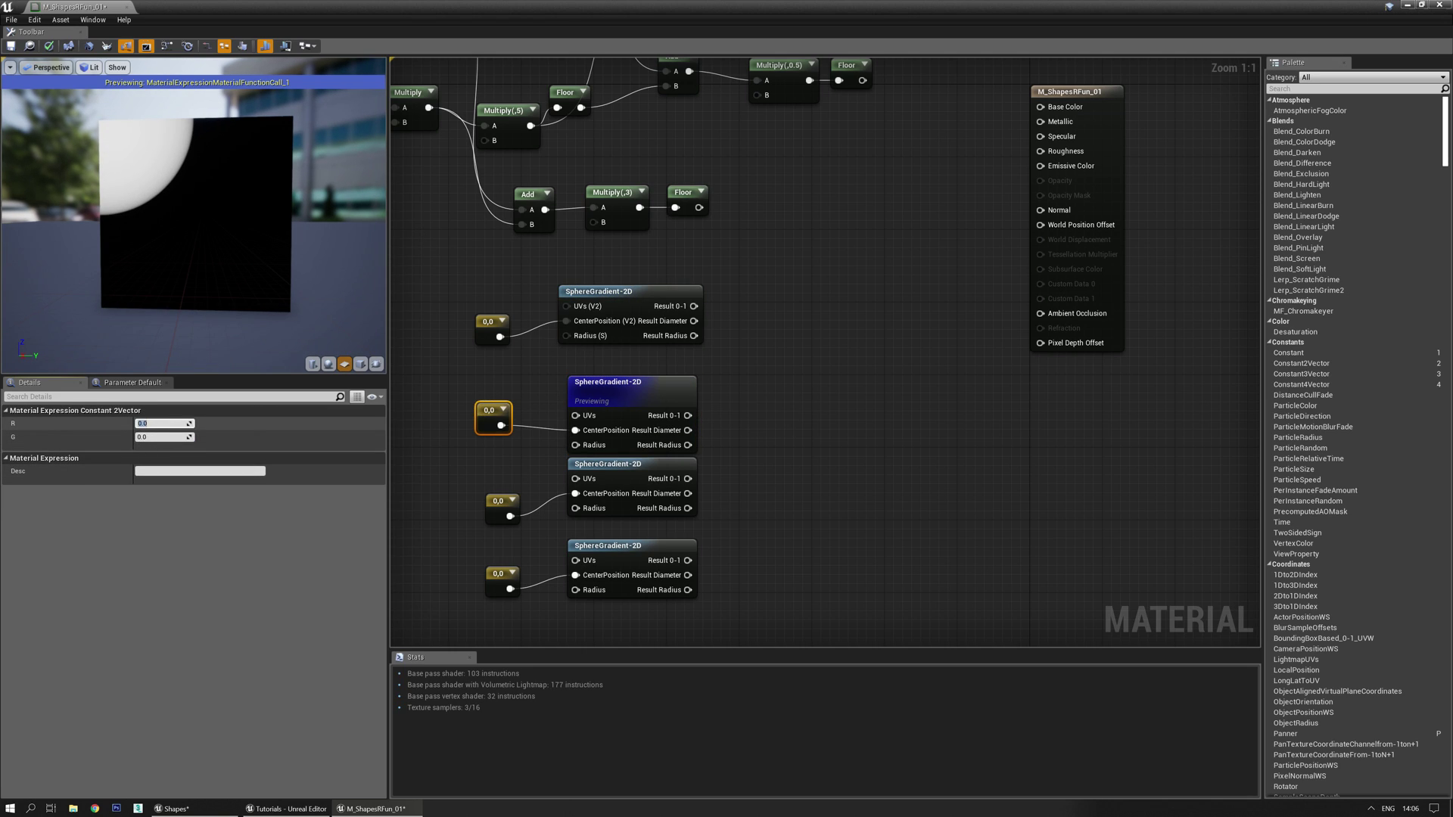
text(1)
key(Return)
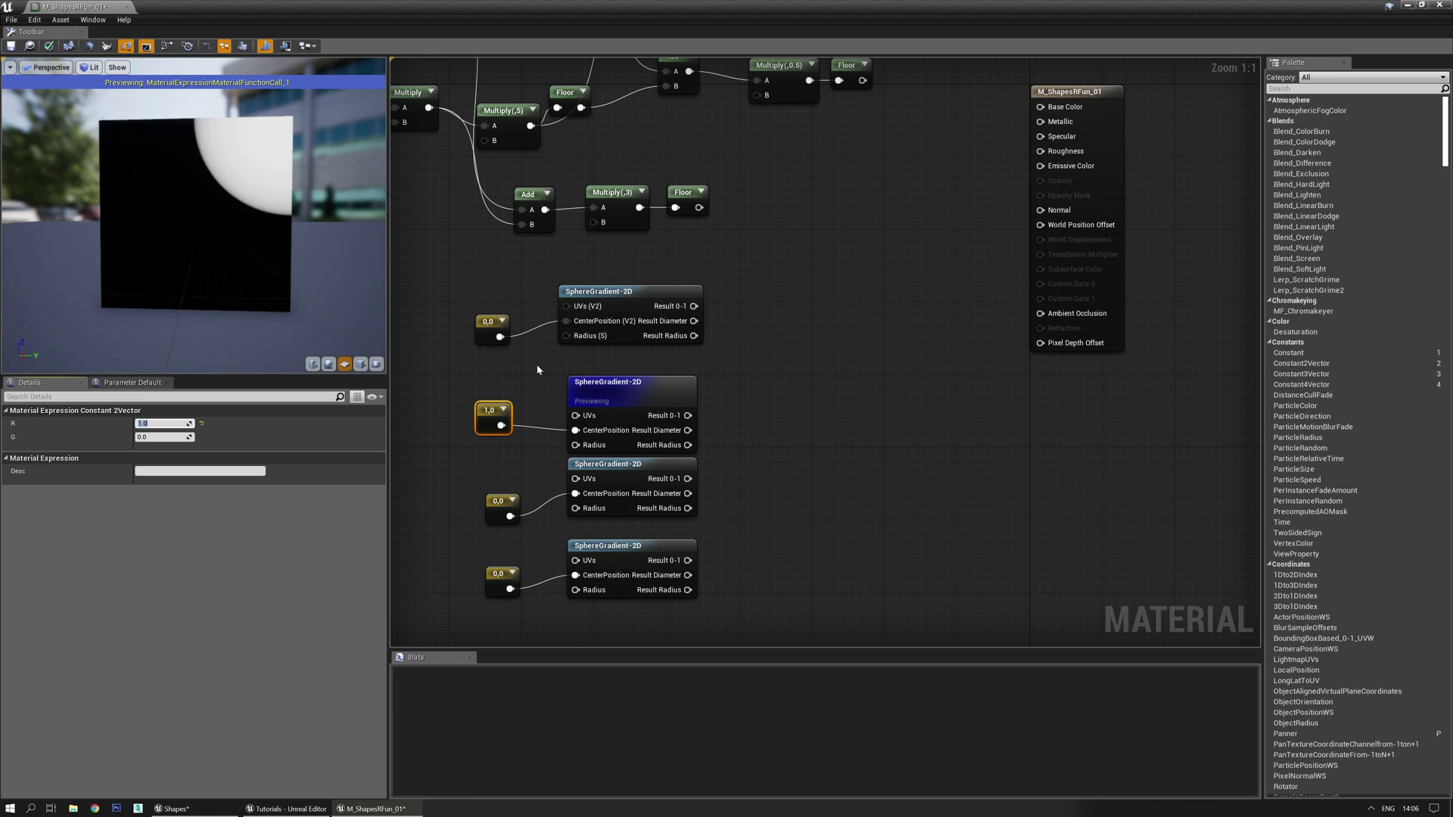
Preview the third SphereGradient-2D node and set its center vector to 0,1.
right_drag(489, 499, 551, 376)
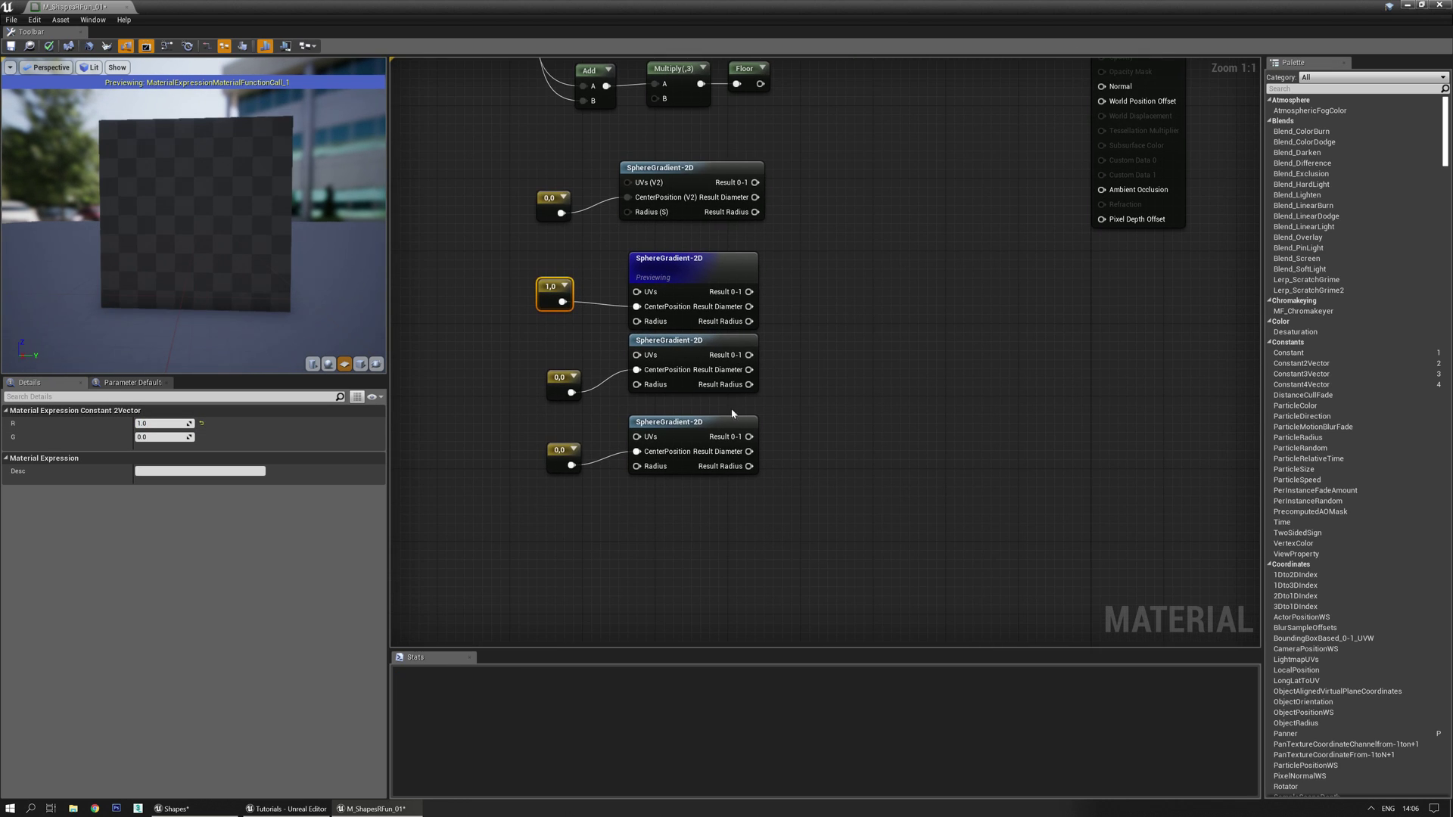
click(679, 340)
key(space)
click(567, 381)
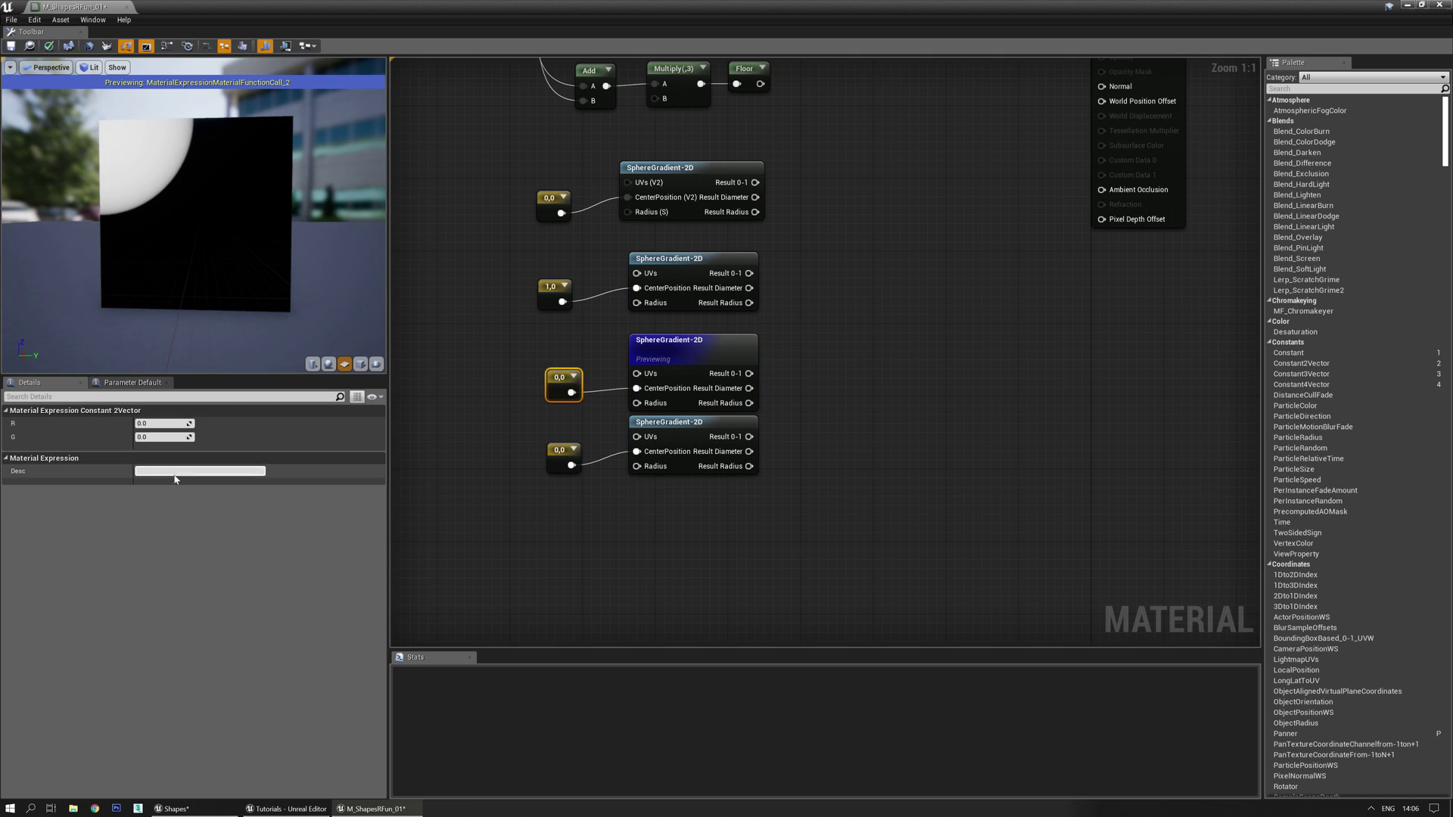
click(161, 436)
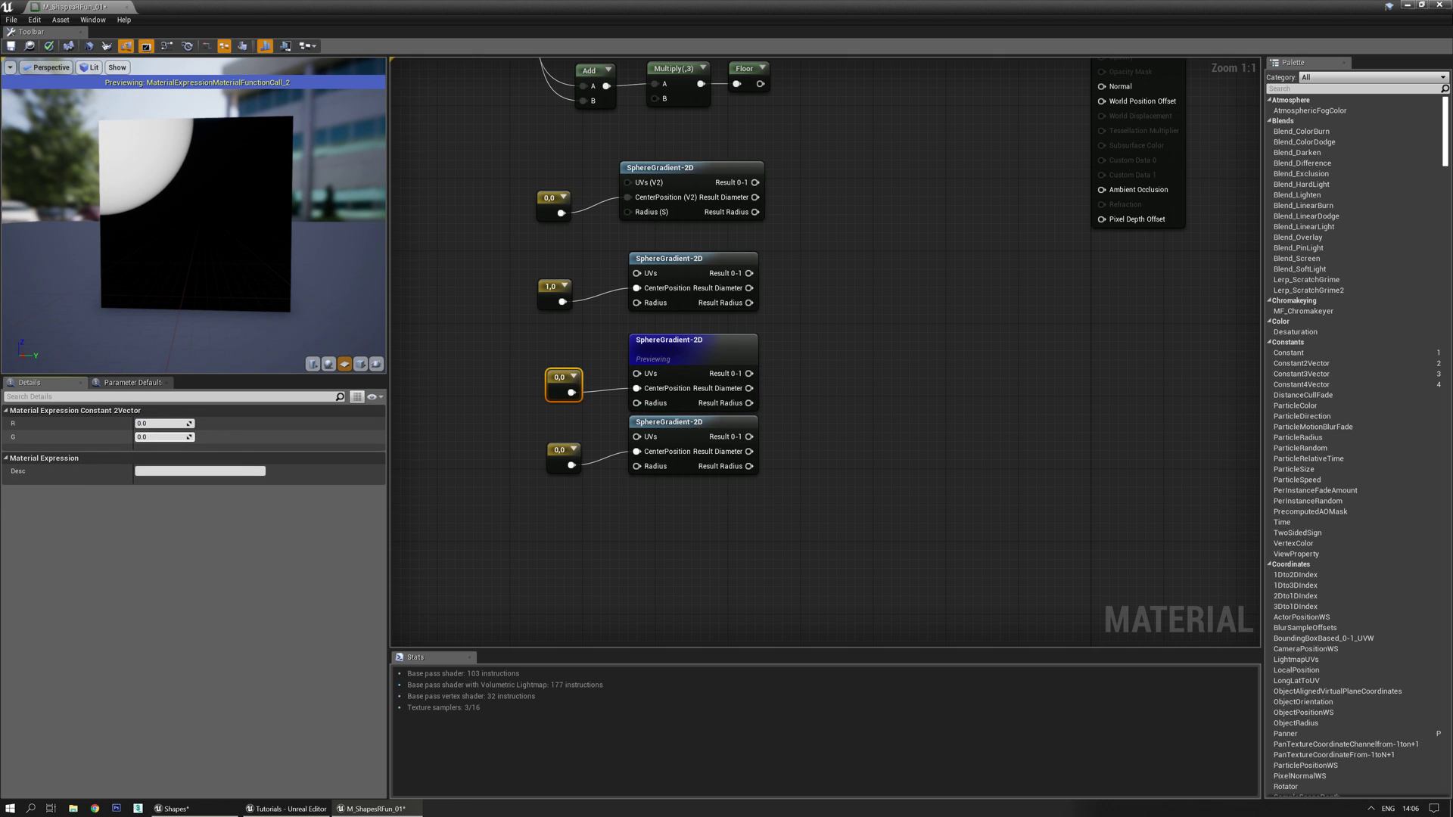
text(1)
key(Return)
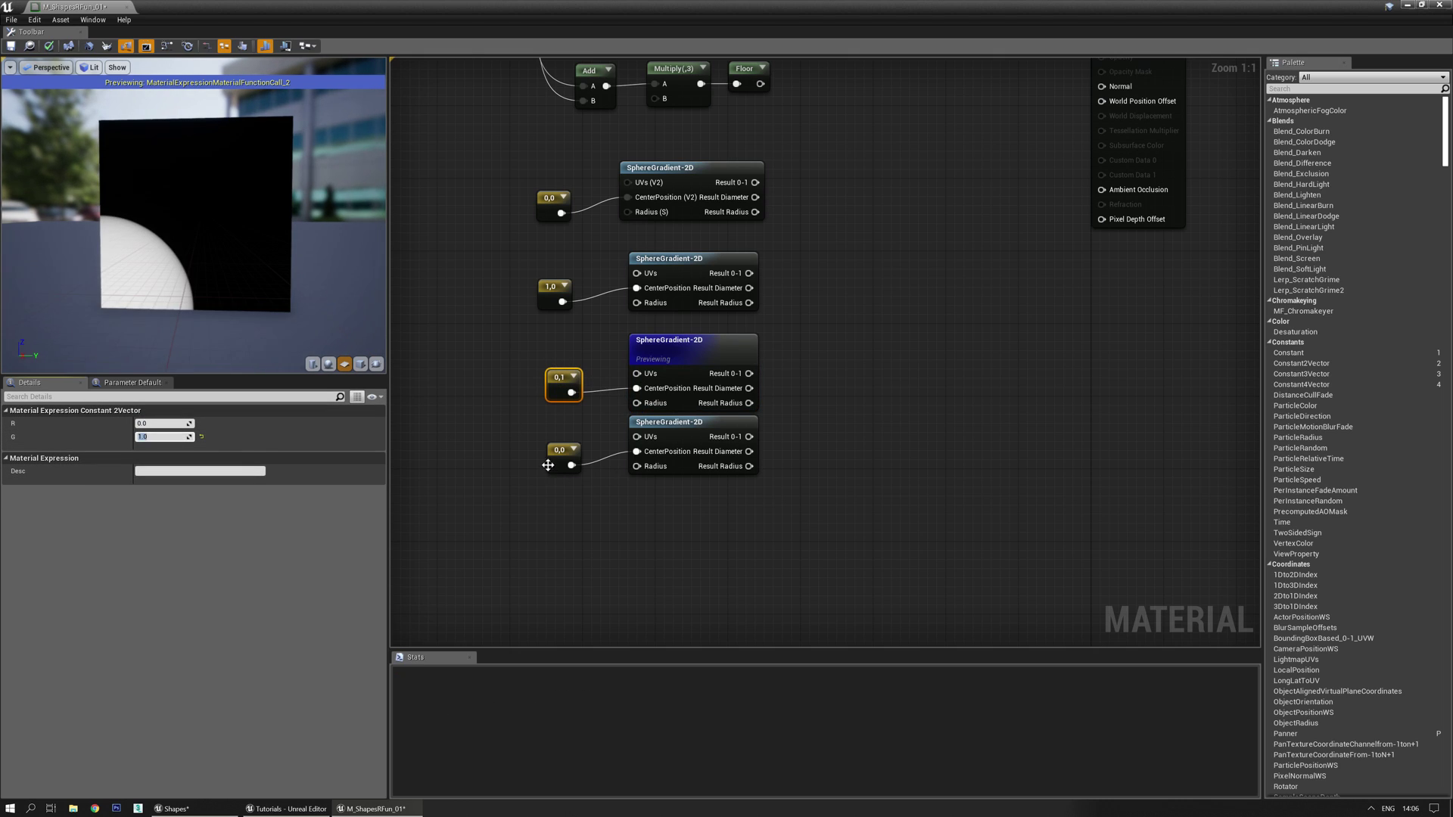
Preview the fourth SphereGradient-2D node and set both components of its center vector to 1.
click(674, 432)
key(space)
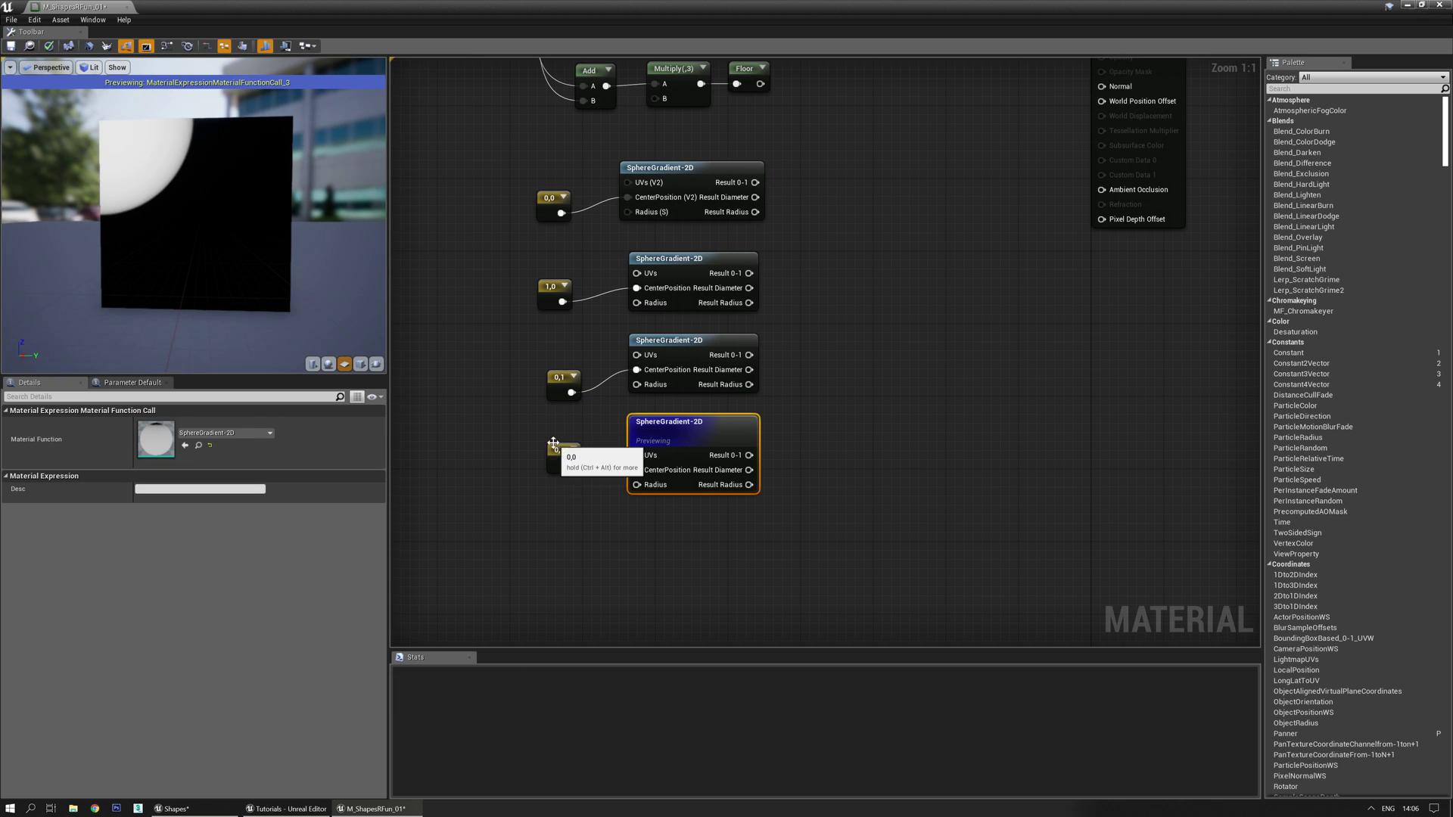
click(560, 458)
text(1)
key(Tab)
text(1)
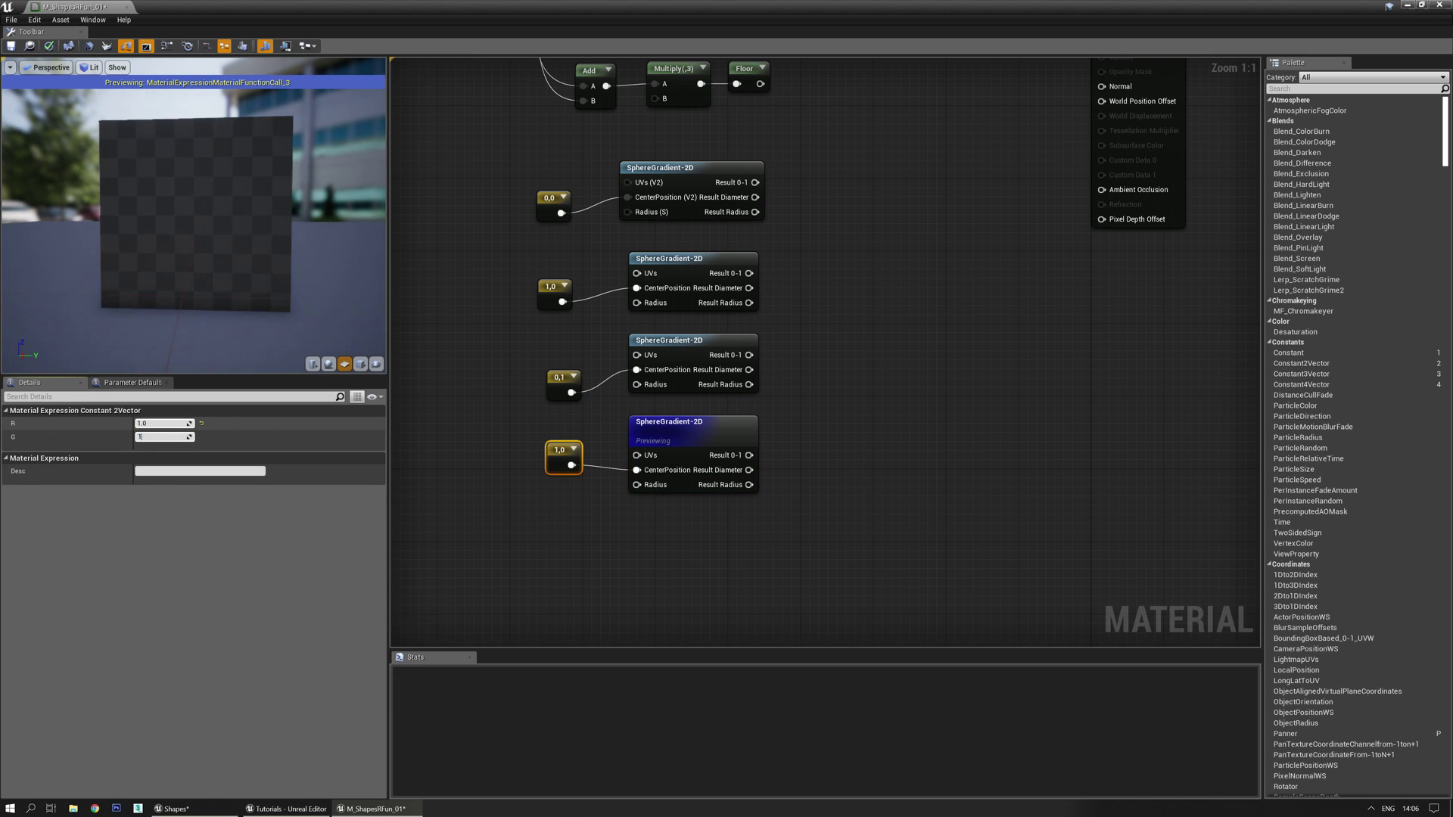
Try combining the Result 0-1 outputs of the first two SphereGradient-2D nodes with a Multiply node, and delete that node.
right_drag(826, 245, 745, 307)
click(769, 306)
click(762, 276)
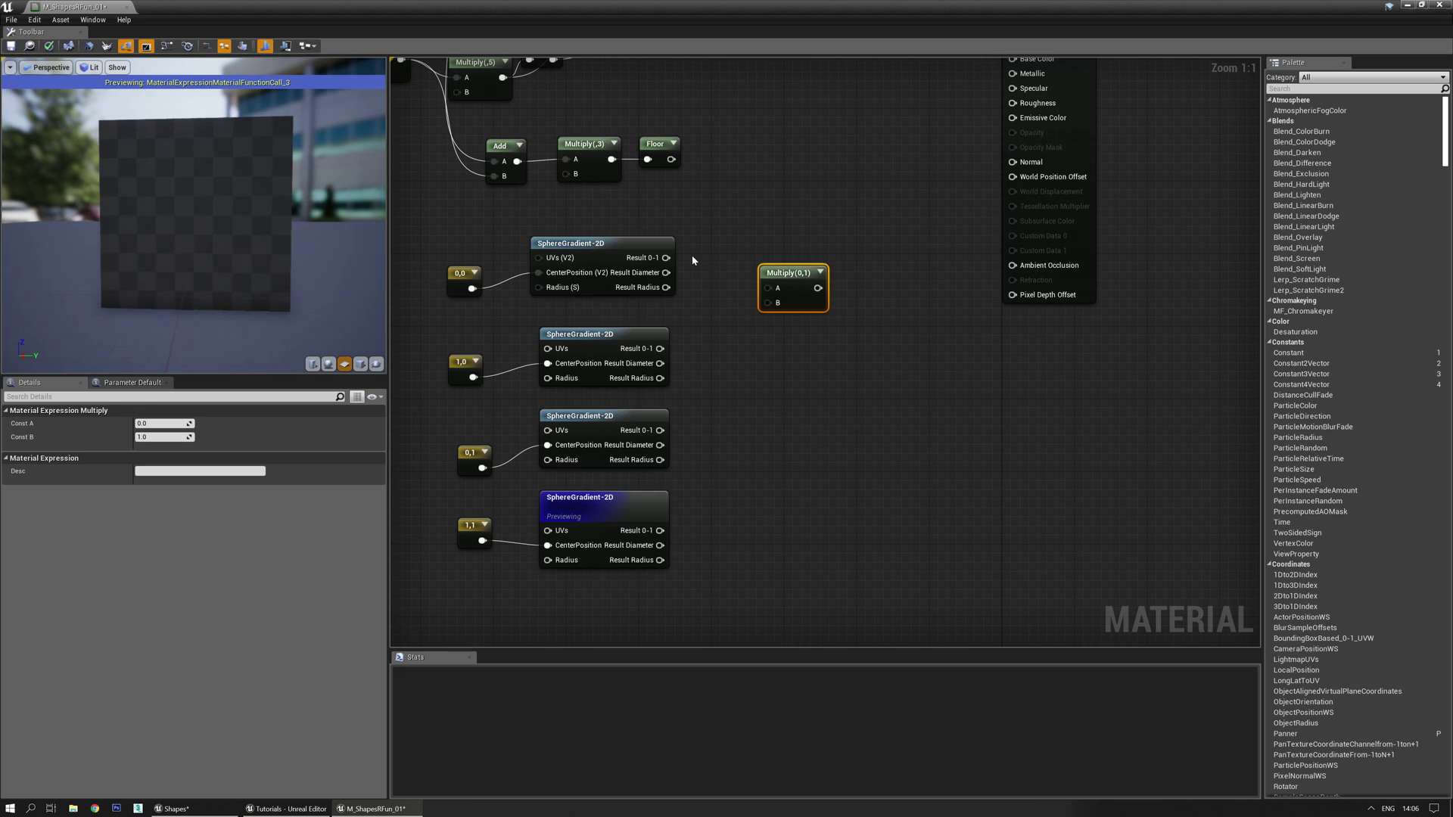
drag(666, 258, 789, 244)
key(space)
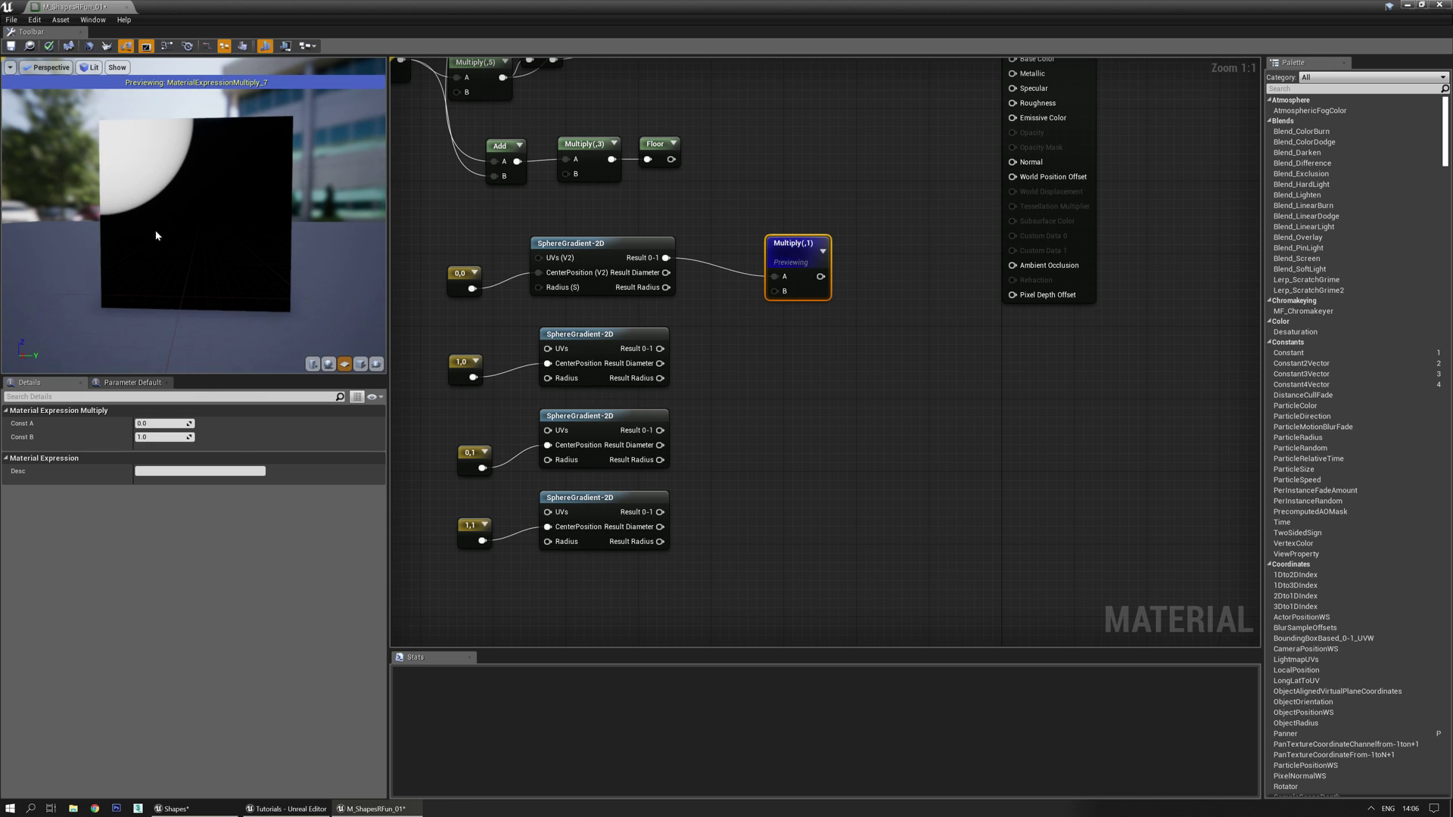
drag(660, 349, 775, 291)
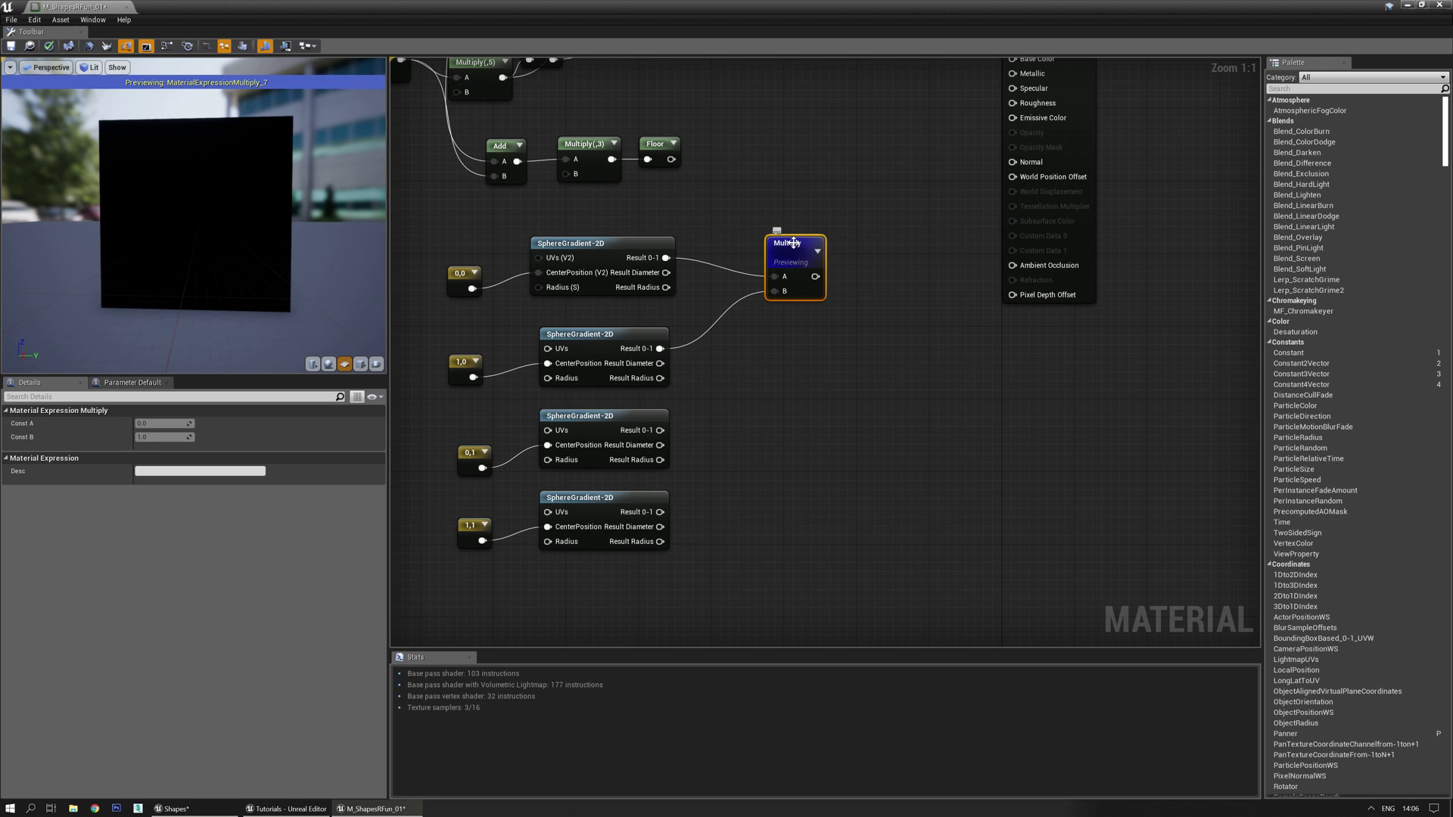
key(Delete)
Combine the Result 0-1 outputs of the first two SphereGradient-2D nodes with an Add node, preview it, and place it beside the first gradient.
click(738, 274)
drag(665, 258, 745, 292)
drag(660, 349, 748, 301)
key(space)
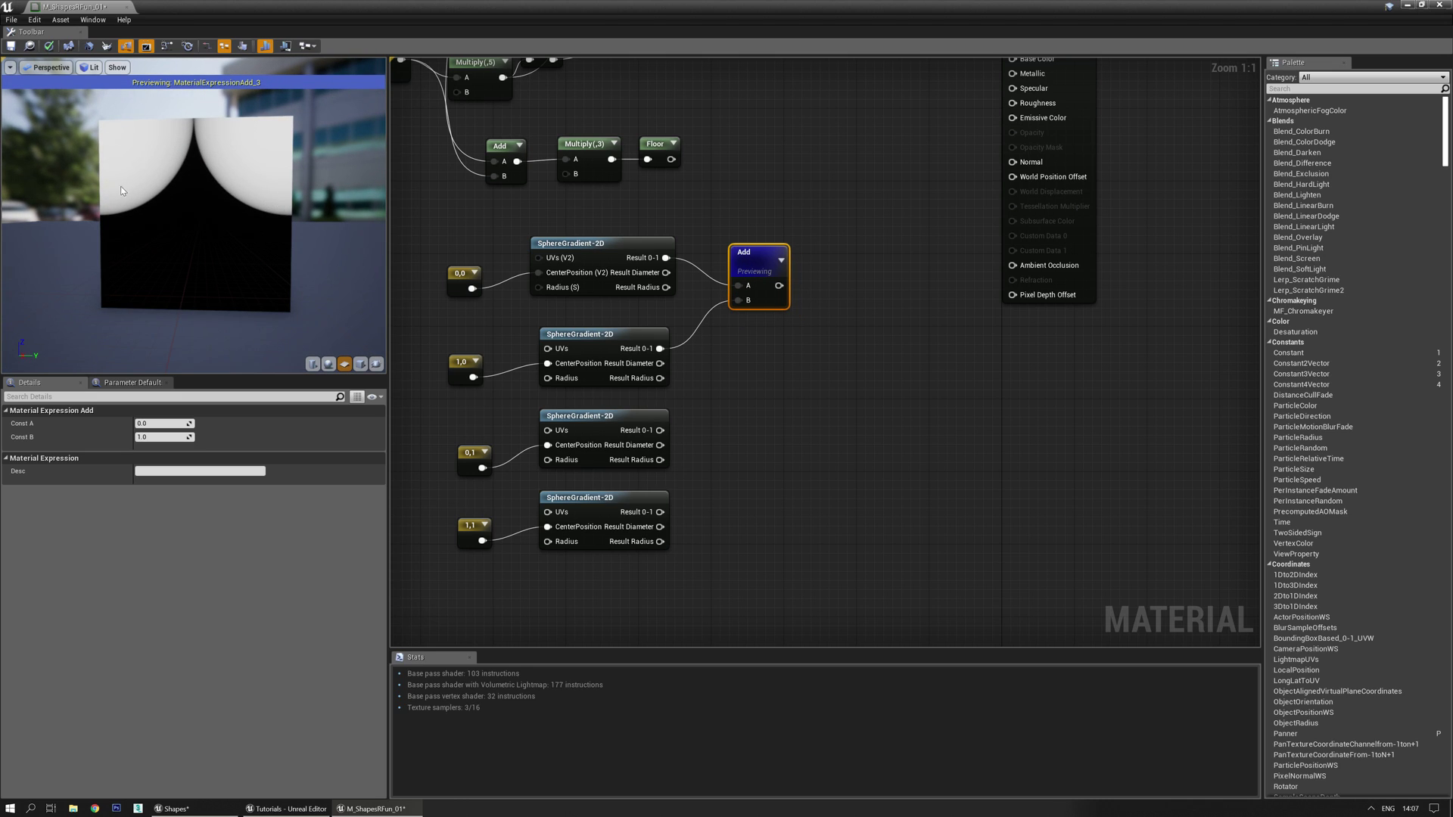
drag(753, 263, 735, 236)
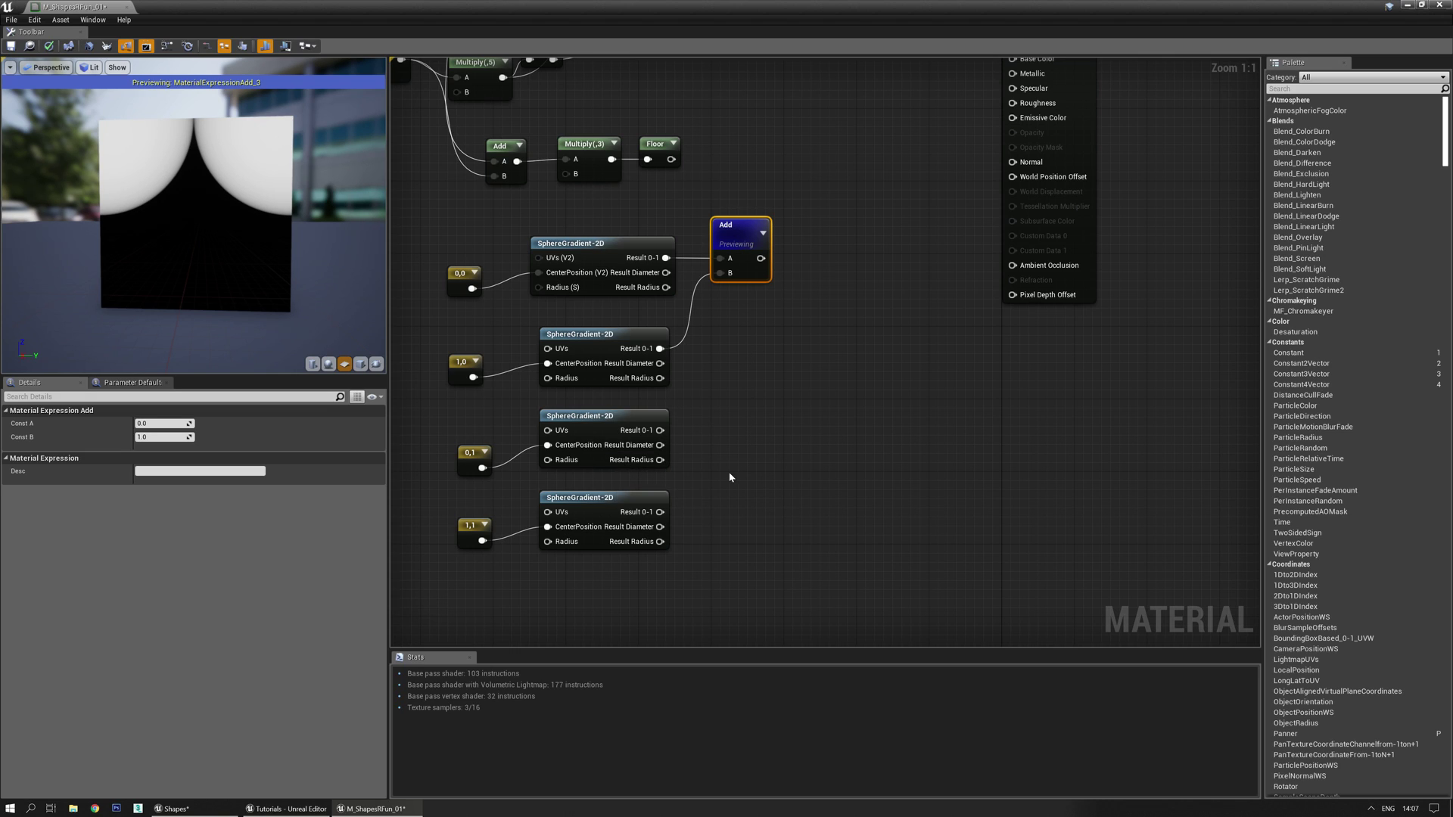
Combine the Result 0-1 outputs of the third and fourth SphereGradient-2D nodes with a second Add node and preview it.
click(731, 434)
drag(660, 429, 740, 458)
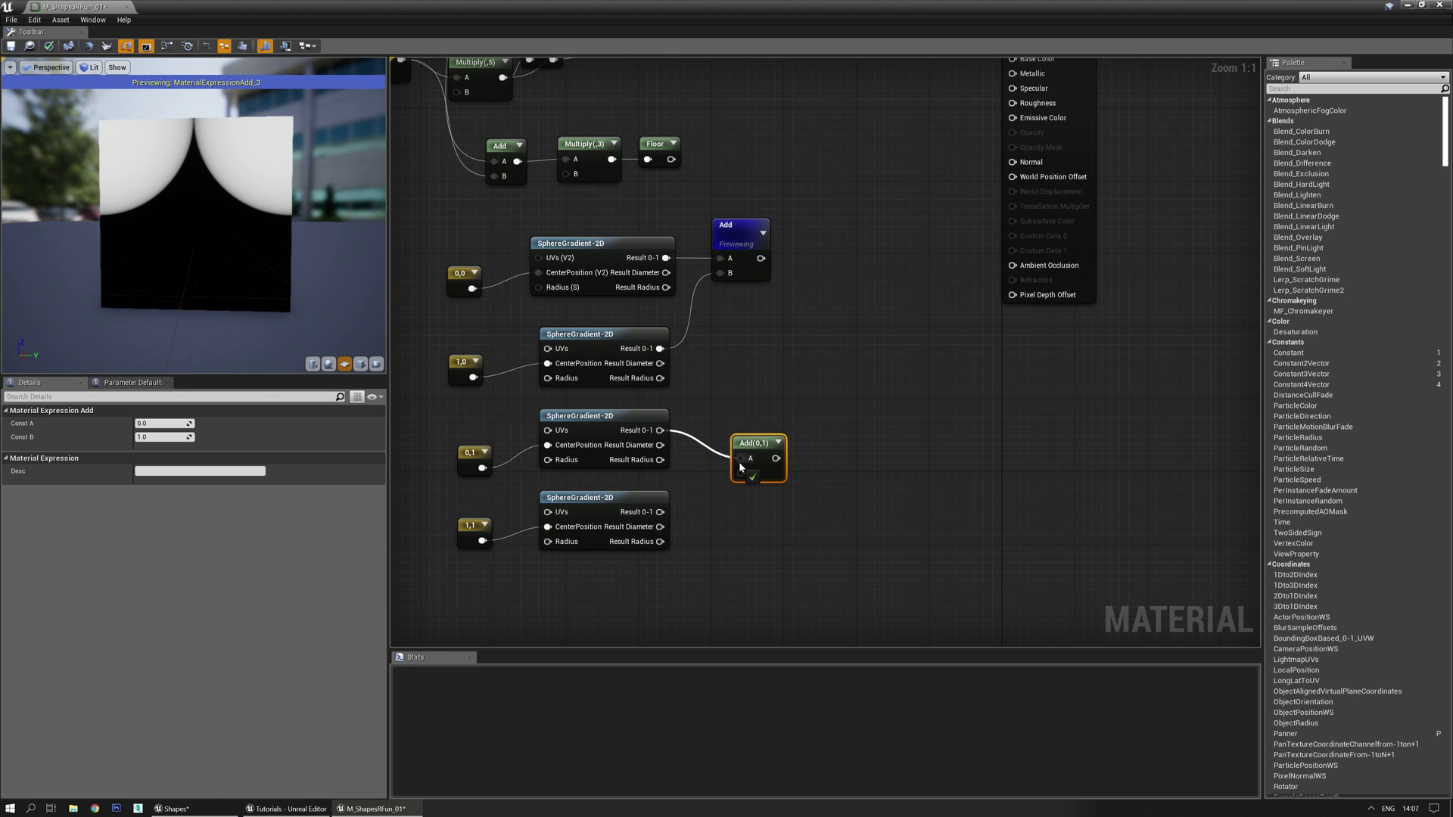
drag(660, 511, 740, 473)
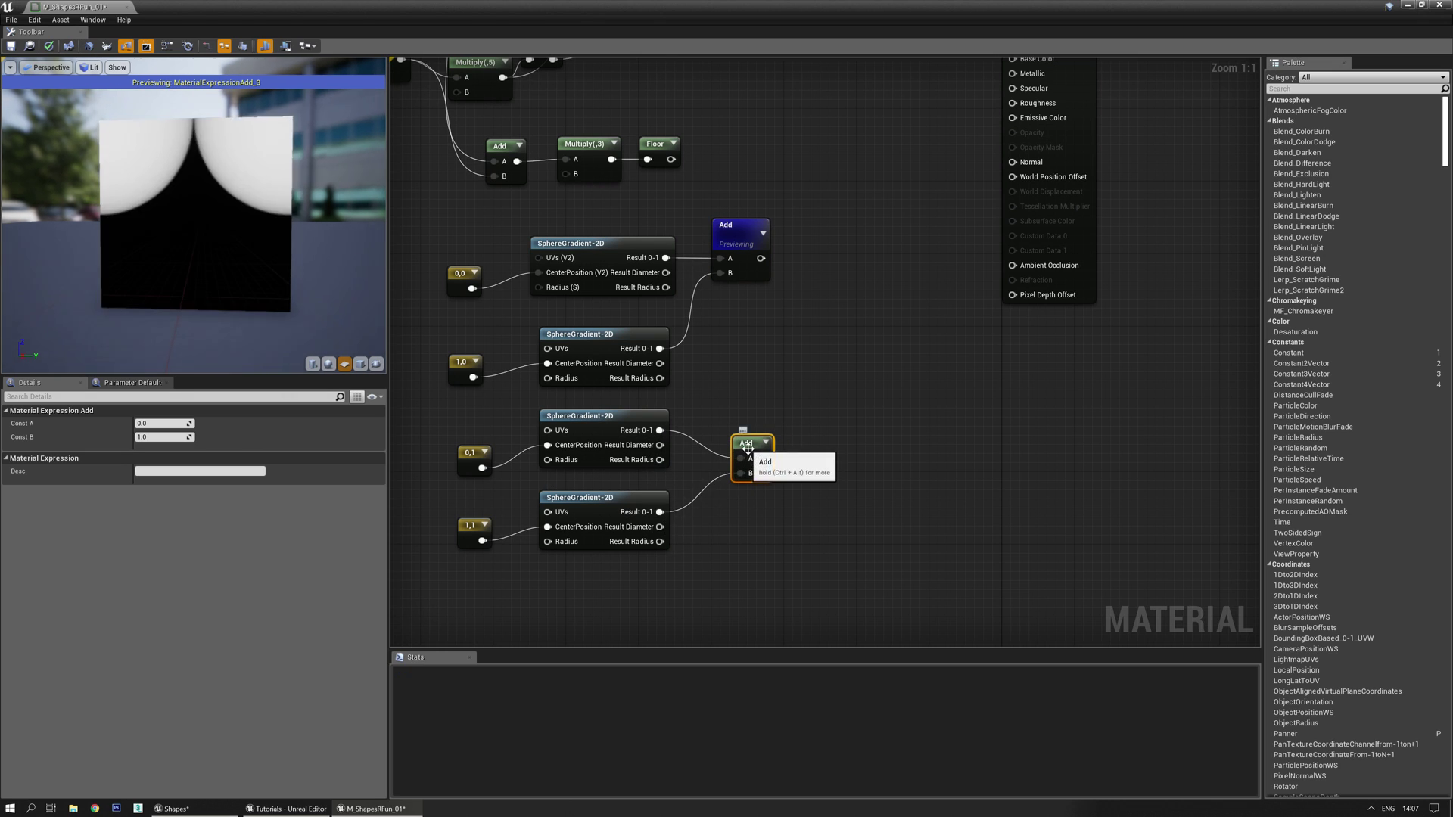
key(space)
Sum the two gradient Add nodes in a third Add node and preview the combined result.
right_drag(778, 361, 789, 307)
click(791, 312)
click(796, 323)
drag(733, 242, 804, 341)
drag(760, 479, 805, 355)
key(space)
Invert the final Add output with a 1-x node and preview it on the plane.
right_drag(808, 327, 808, 354)
click(819, 364)
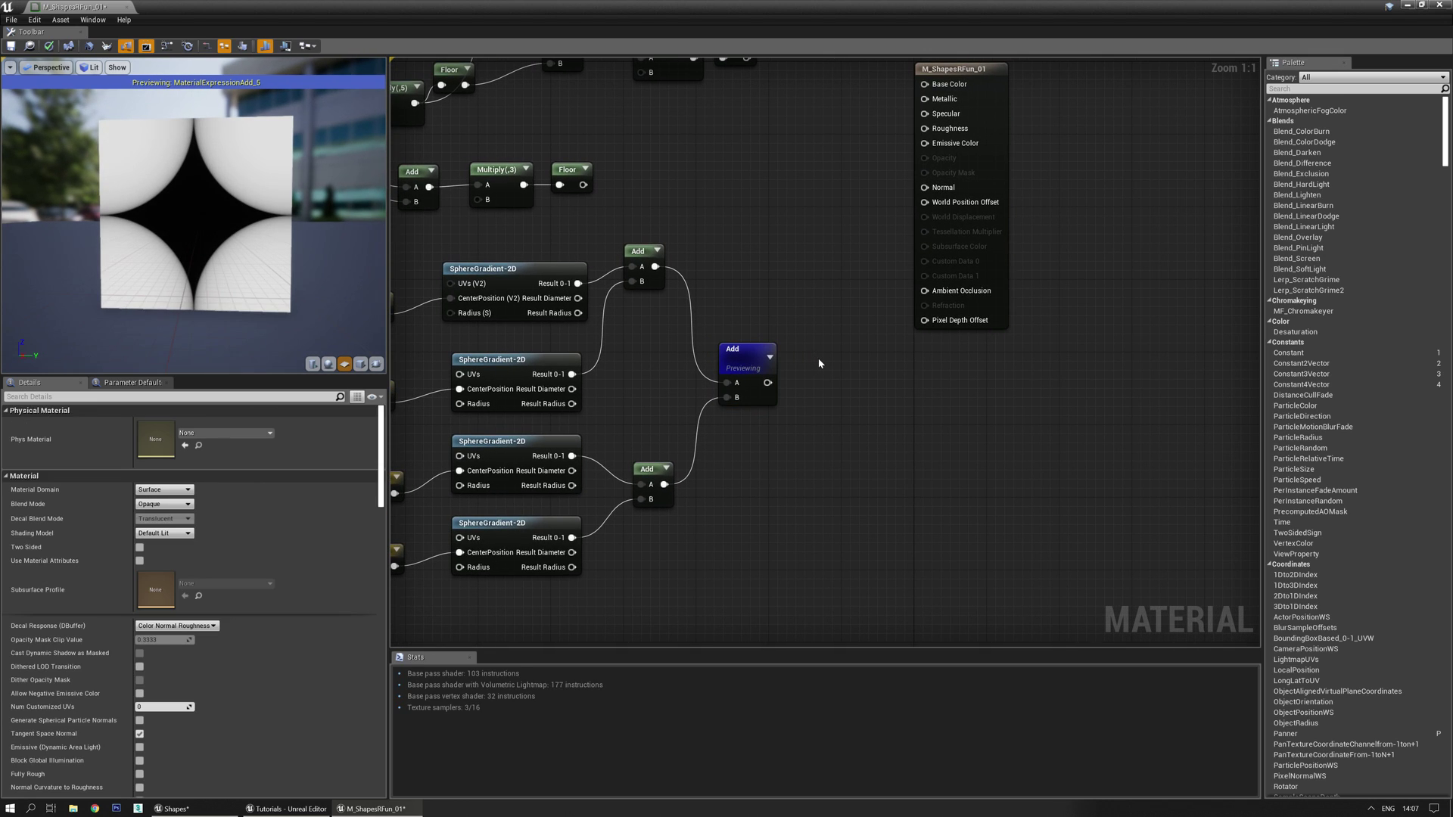
click(818, 364)
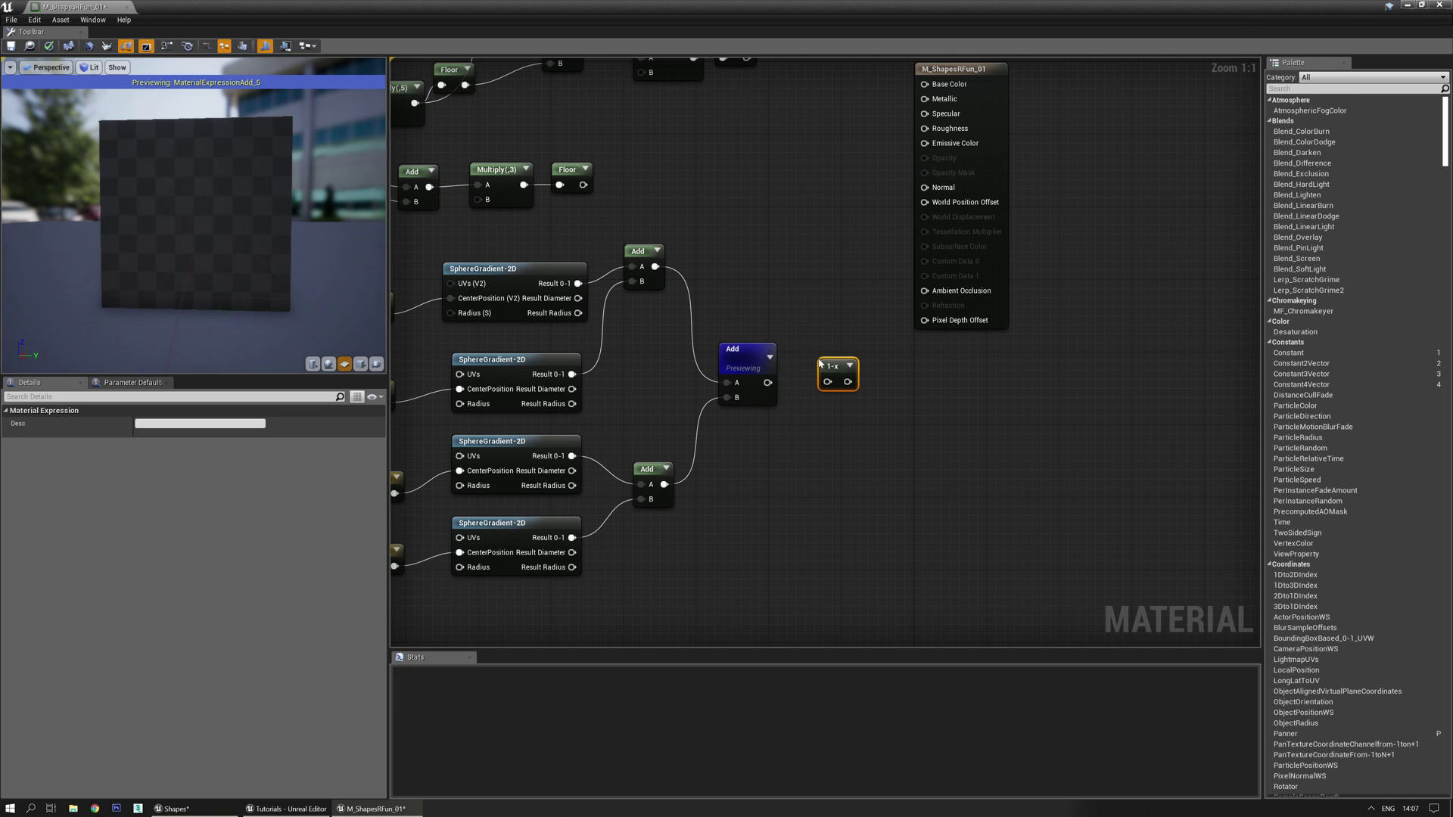
drag(767, 383, 827, 382)
key(space)
drag(216, 271, 162, 274)
Feed the 1-x output into a new Floor node and preview the resulting shape.
right_drag(910, 470, 780, 492)
right_click(802, 426)
text(floor)
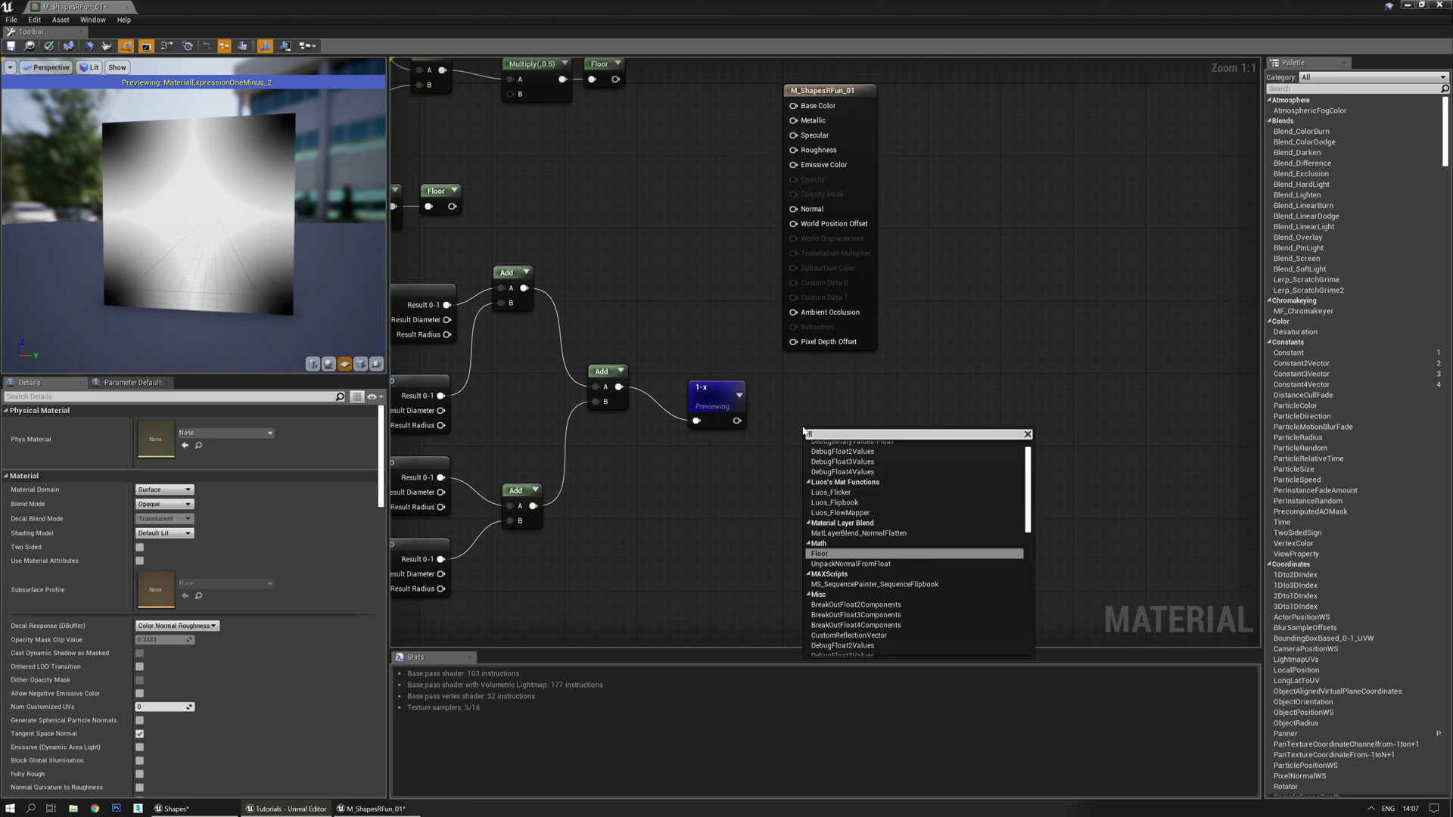
key(Return)
drag(737, 421, 812, 426)
key(space)
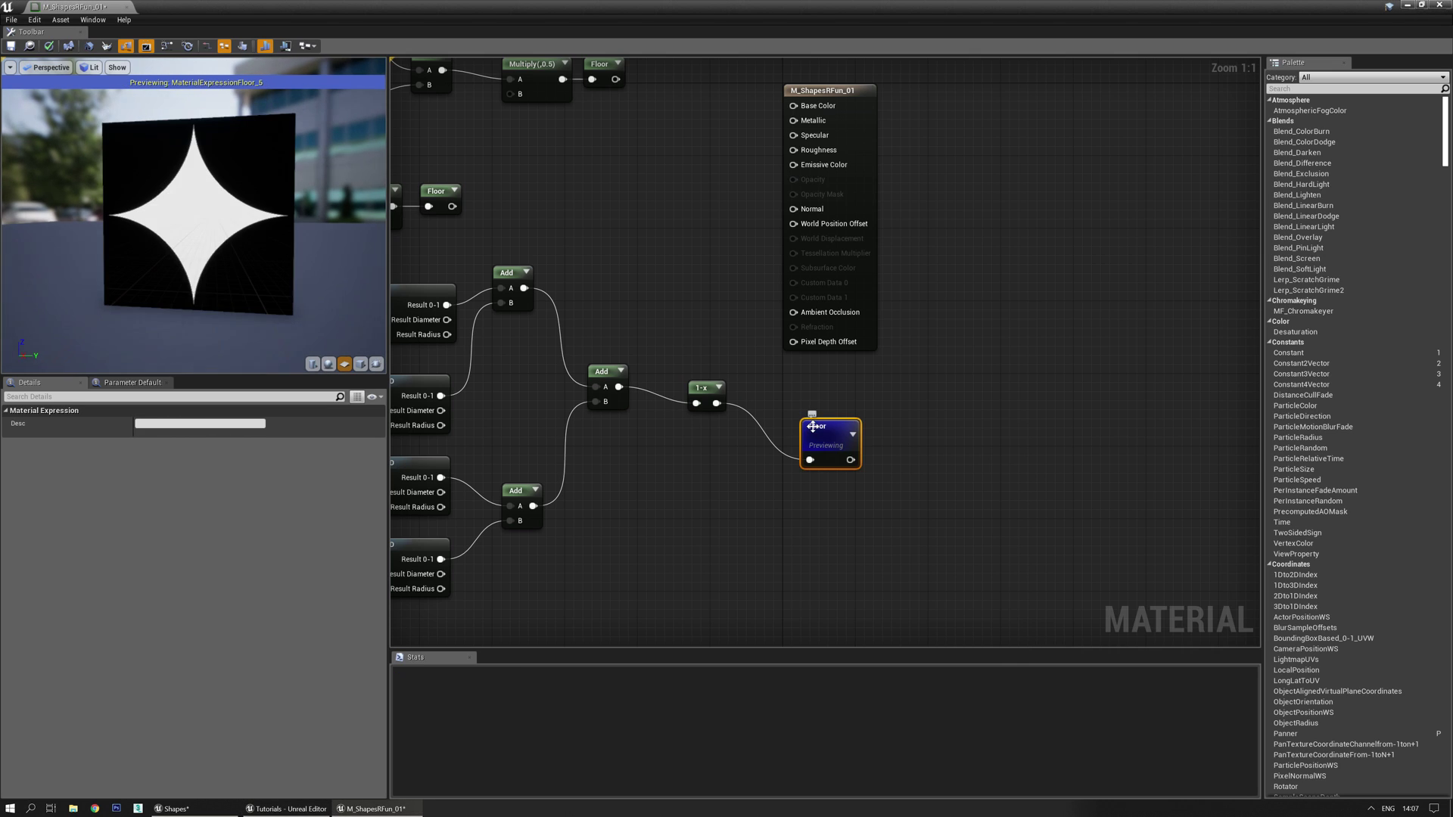
mouse_move(230, 305)
mouse_down()
mouse_move(250, 306)
mouse_move(215, 306)
mouse_move(257, 307)
mouse_move(227, 303)
mouse_up()
Tidy the end of the sphere-gradient chain by moving the 1-x and Floor nodes close beside the final Add node.
right_drag(724, 564, 841, 530)
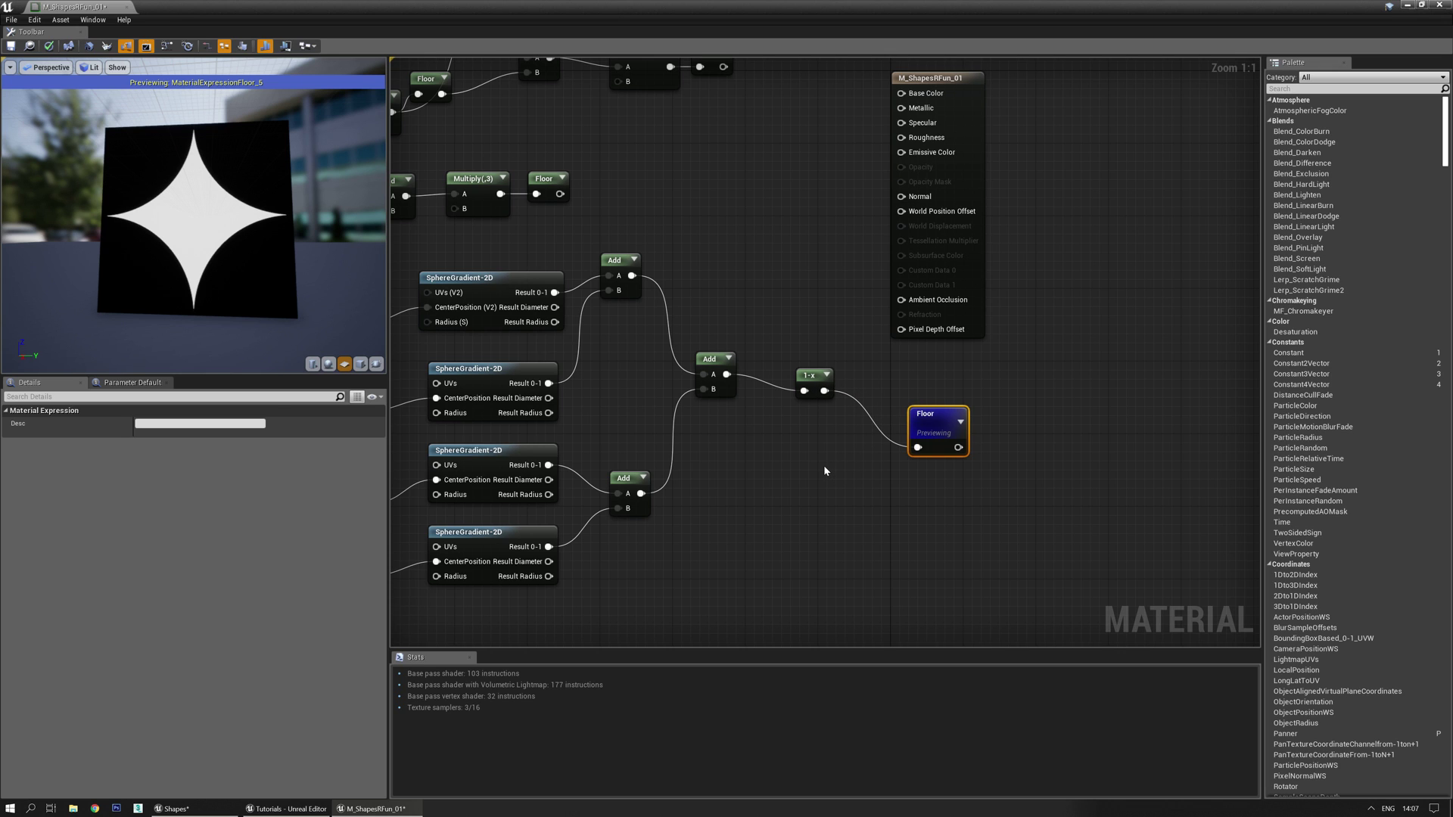
scroll(823, 465, down, 2)
right_drag(883, 493, 950, 457)
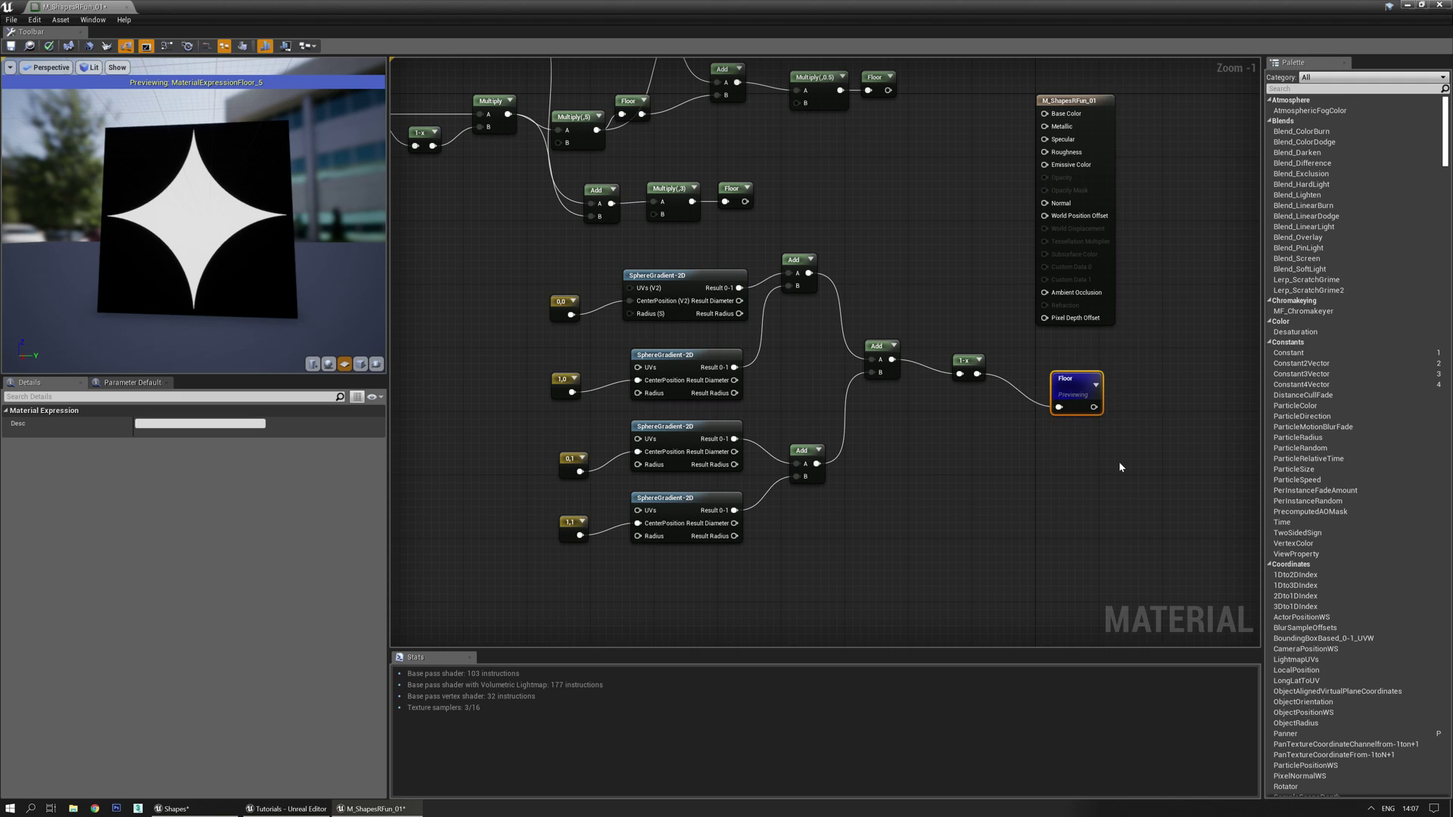
key(Up)
key(Left)
key(Left)
key(Left)
key(Left)
key(Left)
key(Left)
key(Left)
key(Left)
key(Left)
key(Right)
drag(1059, 449, 902, 357)
key(Up)
key(Up)
key(Up)
key(Left)
key(Left)
key(Left)
key(Down)
key(Down)
key(Left)
key(Left)
click(979, 451)
Turn the preview of the Floor node ending the topmost chain on and off again.
right_drag(971, 462, 1046, 439)
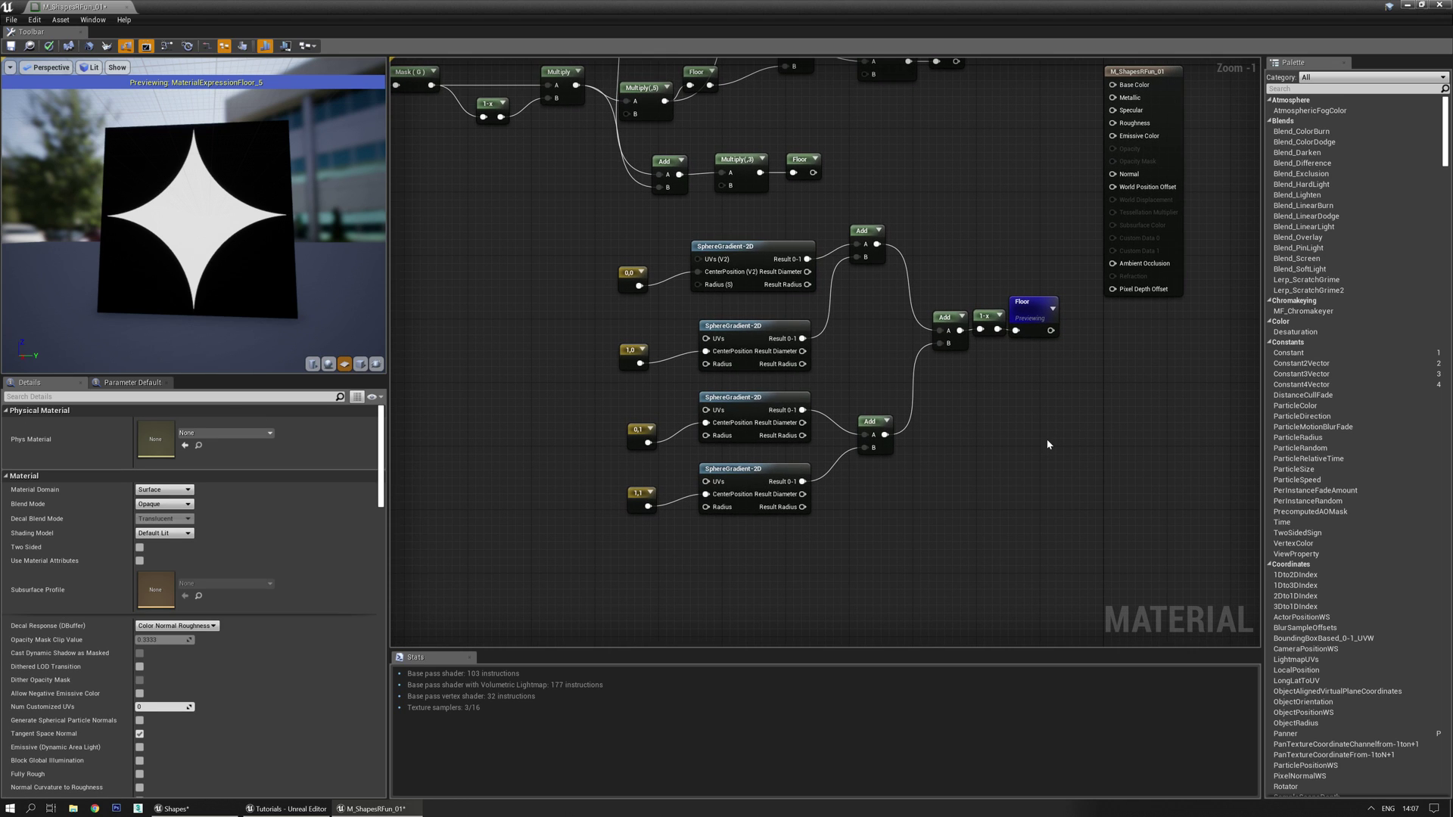
right_drag(964, 512, 1010, 401)
right_drag(783, 476, 757, 768)
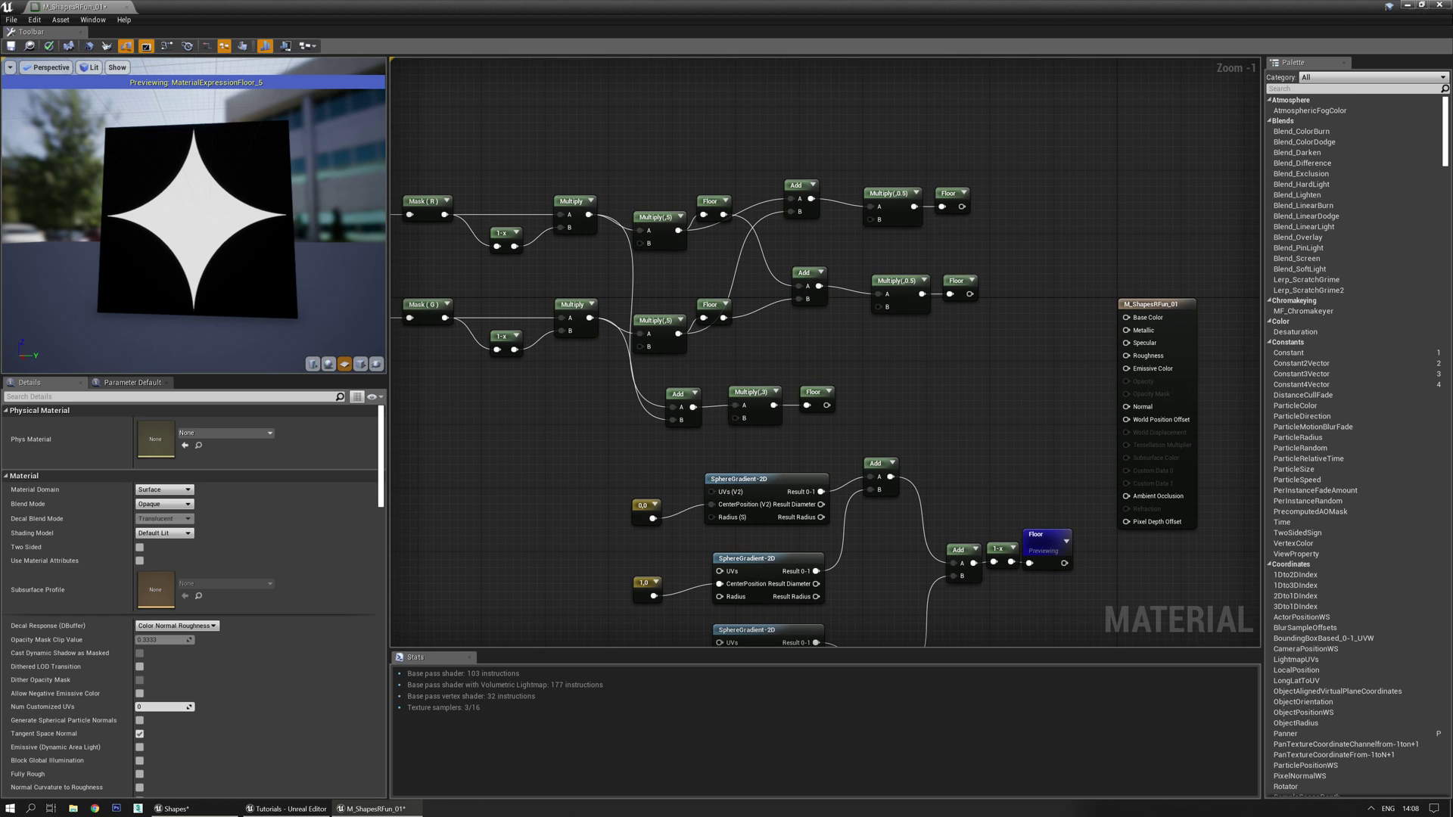
right_drag(627, 182, 974, 278)
click(1005, 339)
key(space)
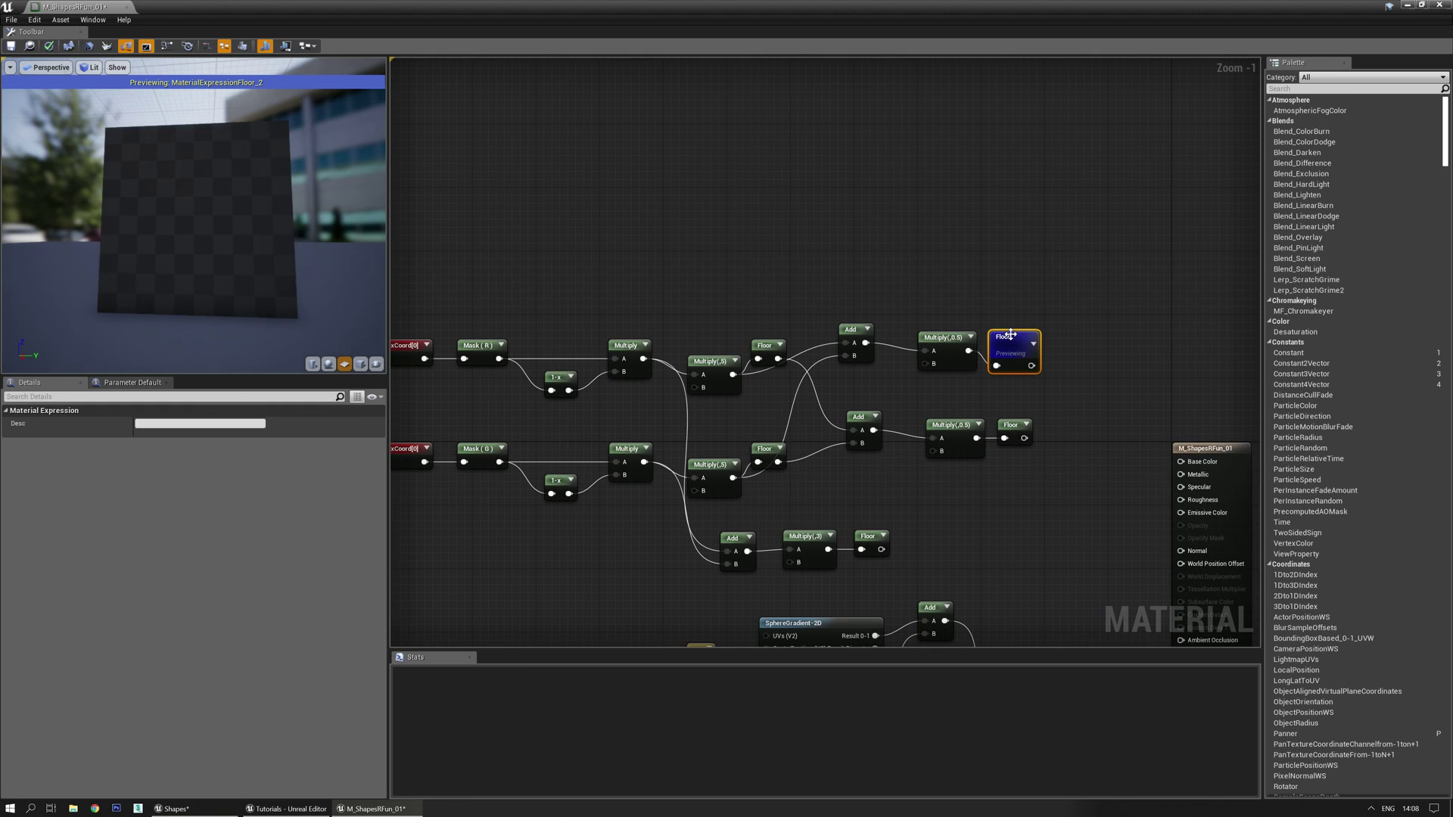
key(space)
Add a Multiply node above the existing chains and connect the red-channel gradient's Multiply output to its A input.
mouse_move(698, 227)
right_down()
mouse_move(713, 257)
mouse_move(691, 250)
right_up()
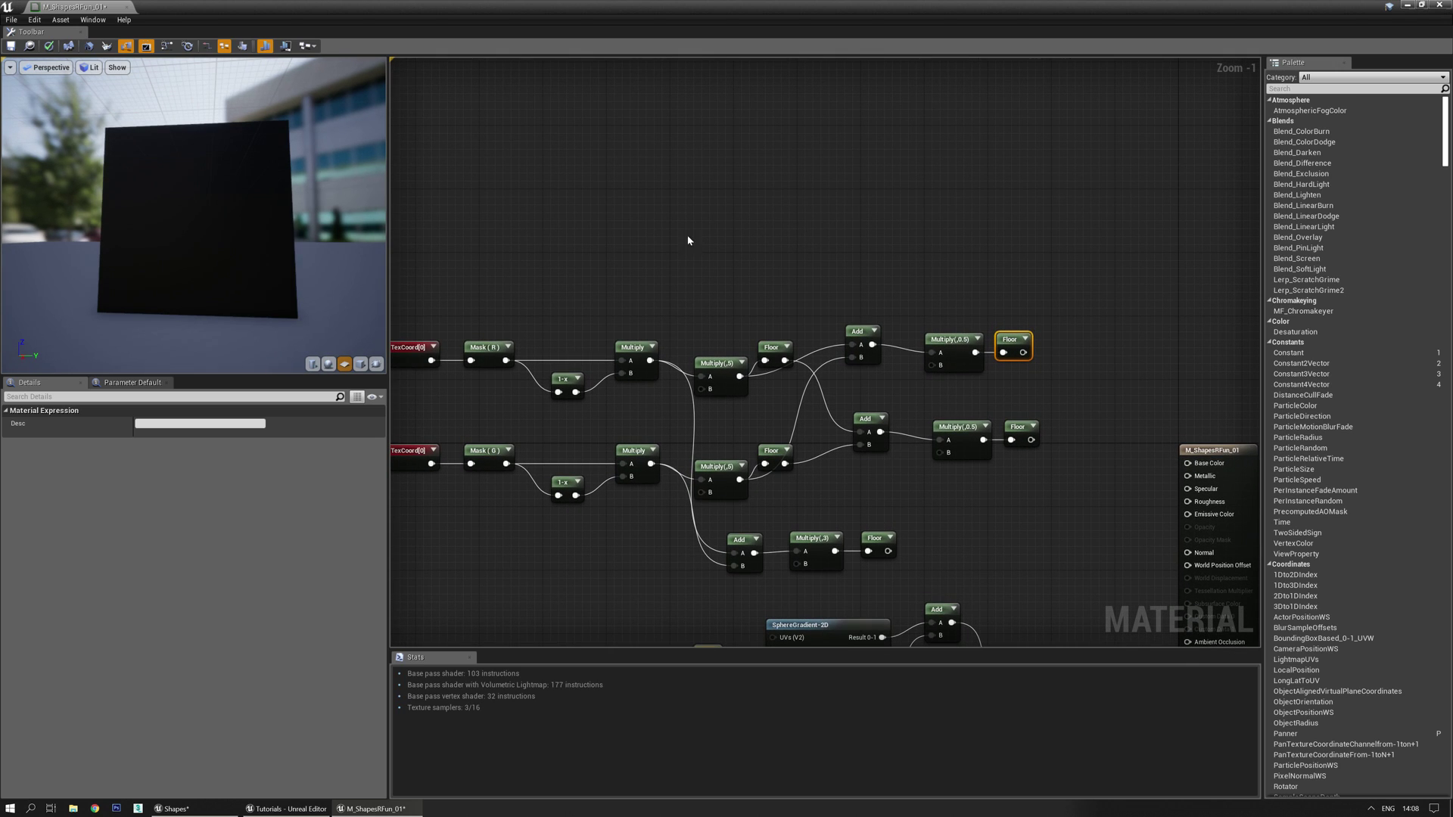
click(702, 196)
drag(660, 365, 710, 211)
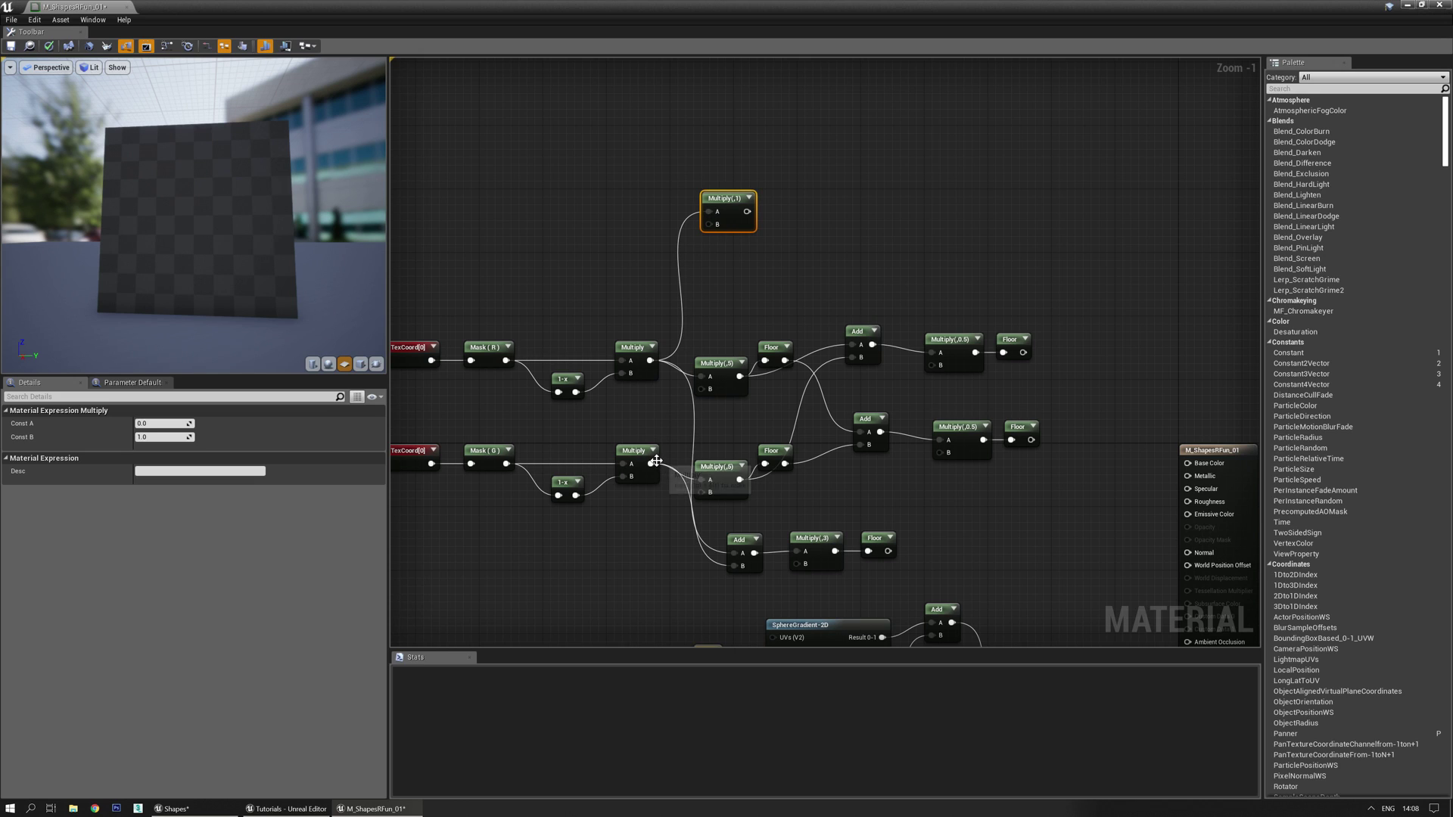
Preview the red-channel and green-channel gradient Multiply nodes one after the other.
click(633, 350)
key(space)
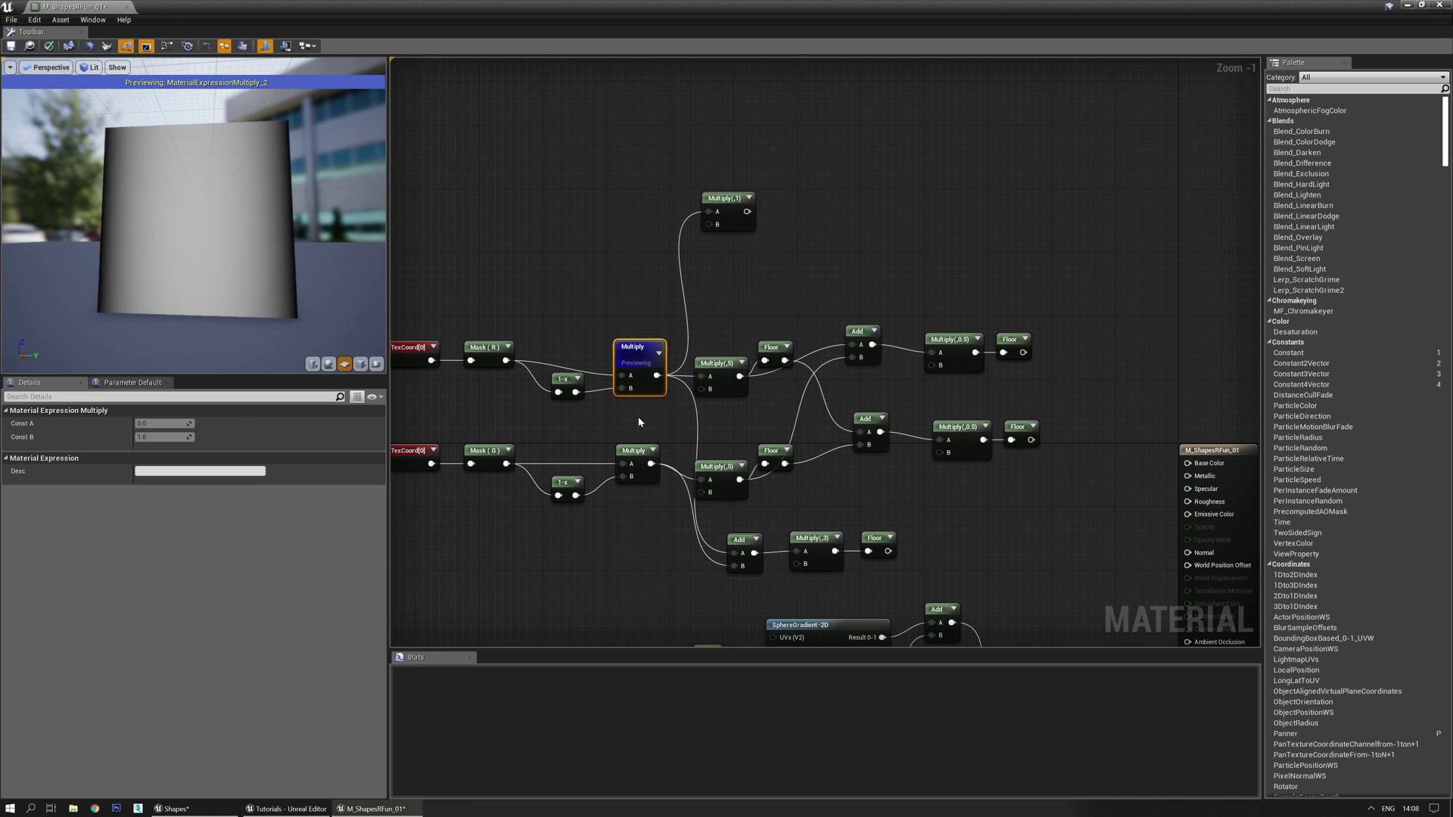
click(638, 447)
key(space)
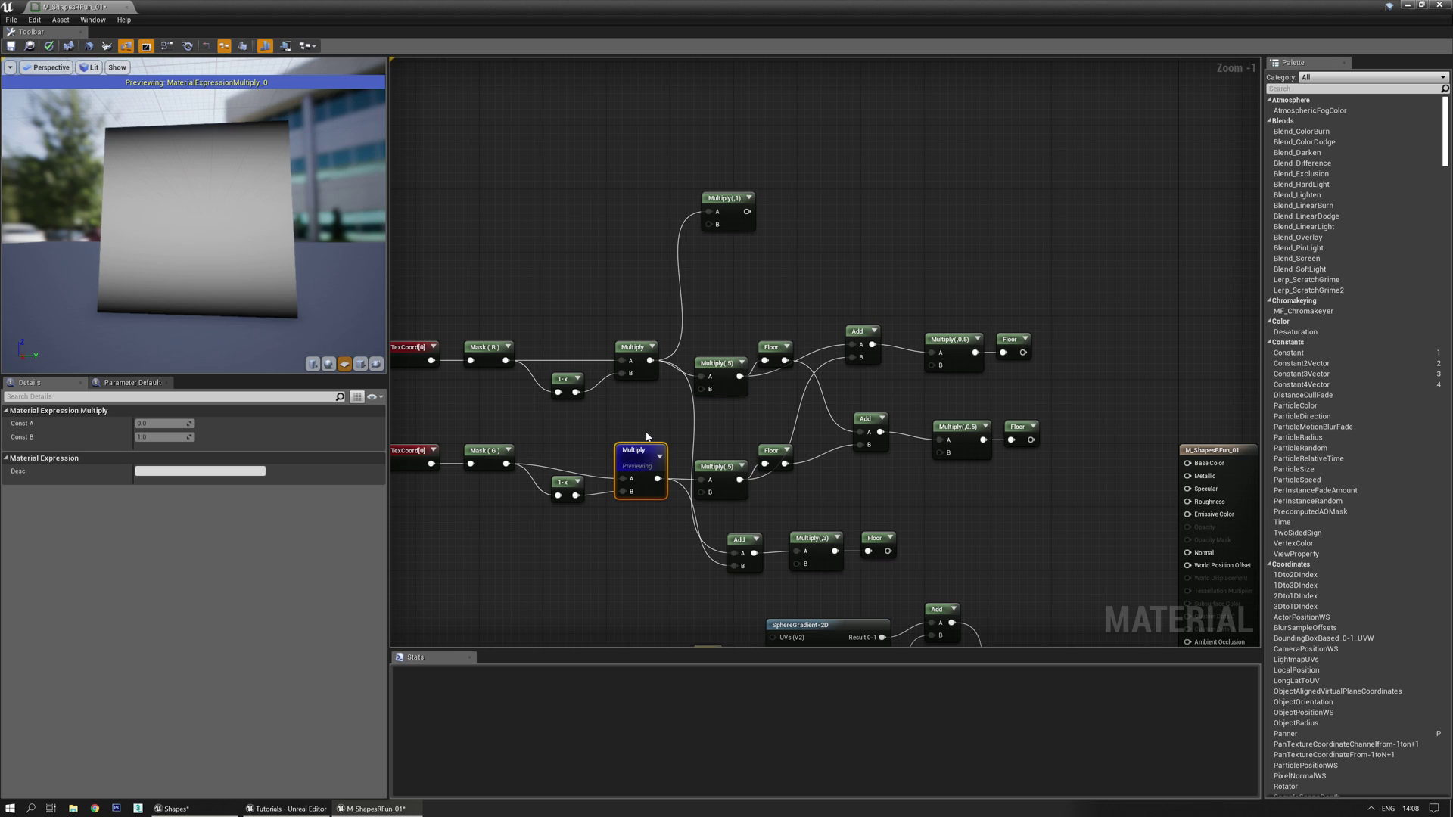
Connect the green-channel gradient's Multiply output to the new Multiply node's B input and preview the product.
drag(658, 479, 710, 224)
click(727, 197)
key(space)
right_drag(801, 220, 719, 273)
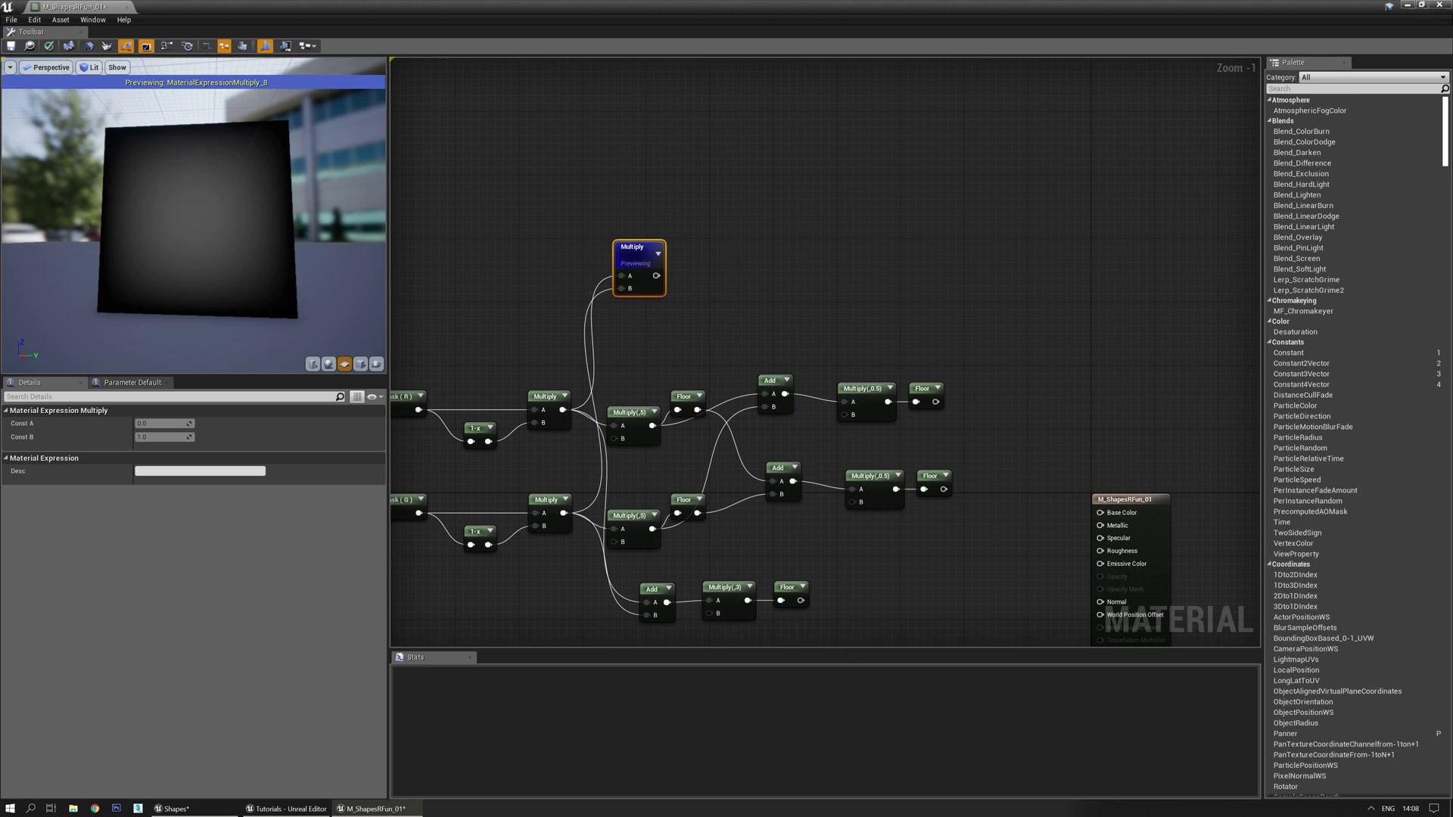
drag(157, 199, 140, 199)
Feed the gradient product into another Multiply node with Const B set to 30.
click(720, 256)
click(711, 258)
drag(656, 275, 730, 282)
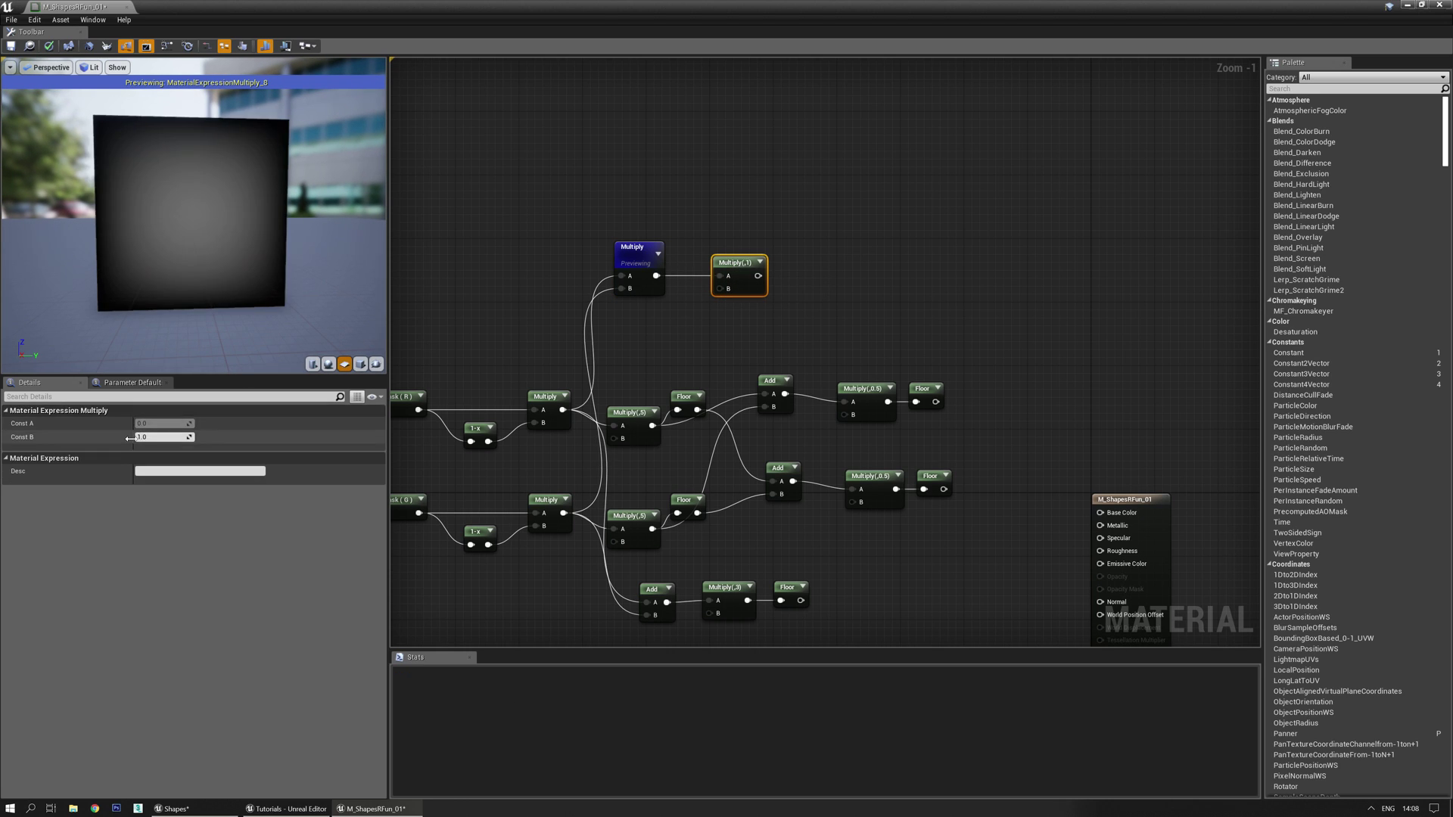
click(154, 437)
text(30)
key(Return)
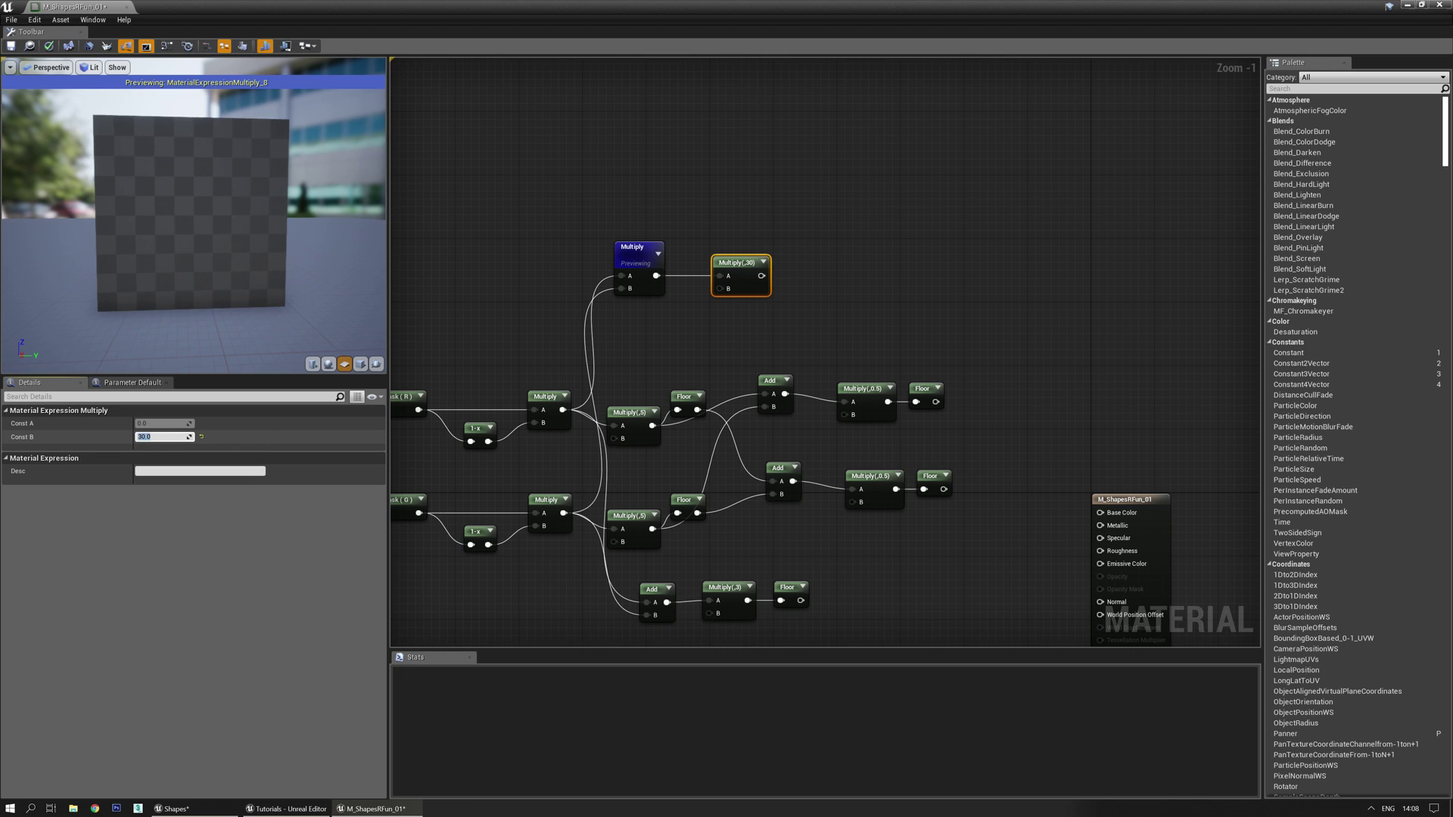
Add a Floor node after the multiply-by-30 node, connect it, and preview the resulting shape on the plane.
click(801, 274)
right_click(802, 274)
text(floor)
key(Return)
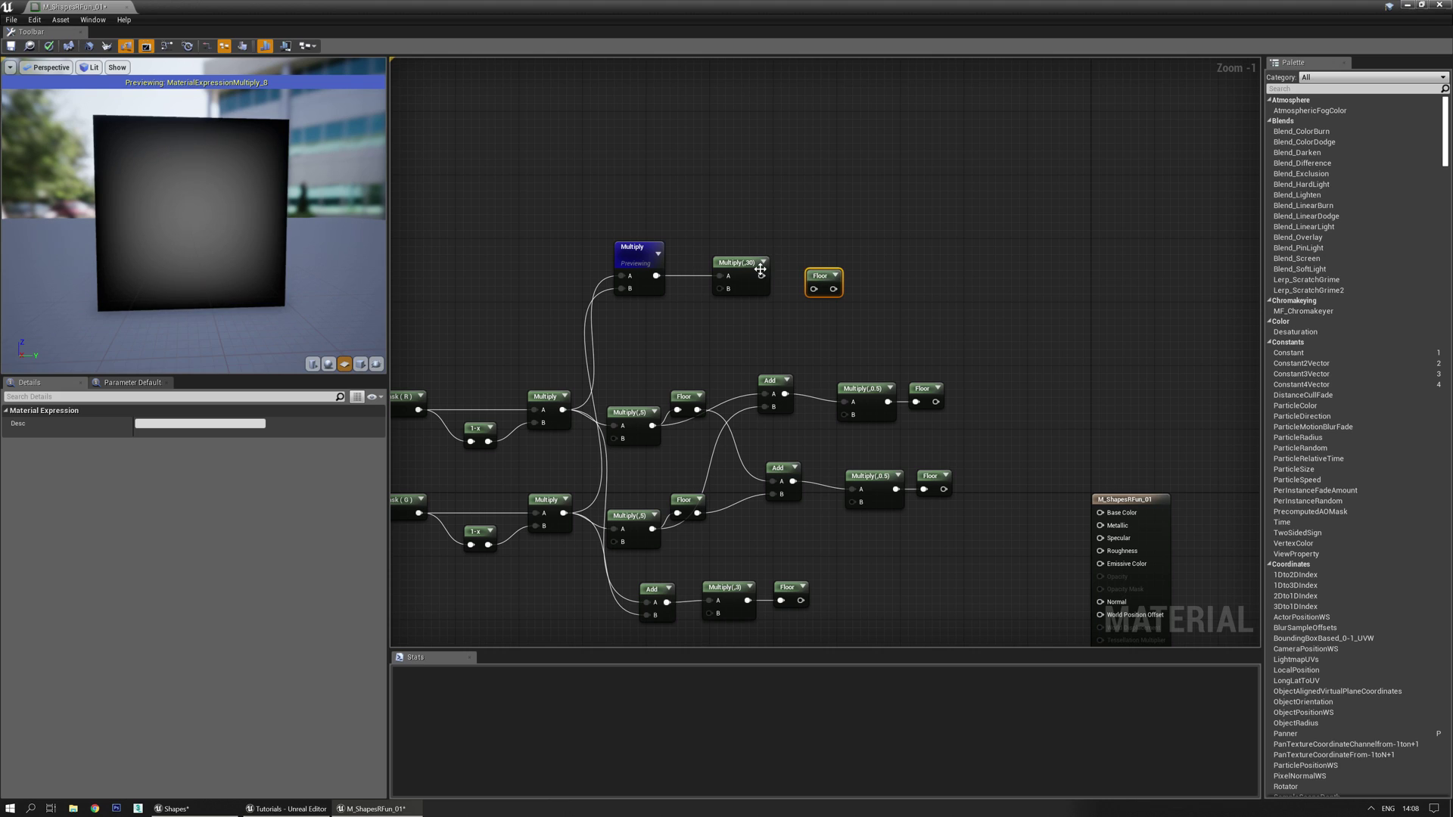
click(761, 272)
drag(759, 274, 813, 289)
click(805, 264)
key(space)
drag(152, 250, 230, 161)
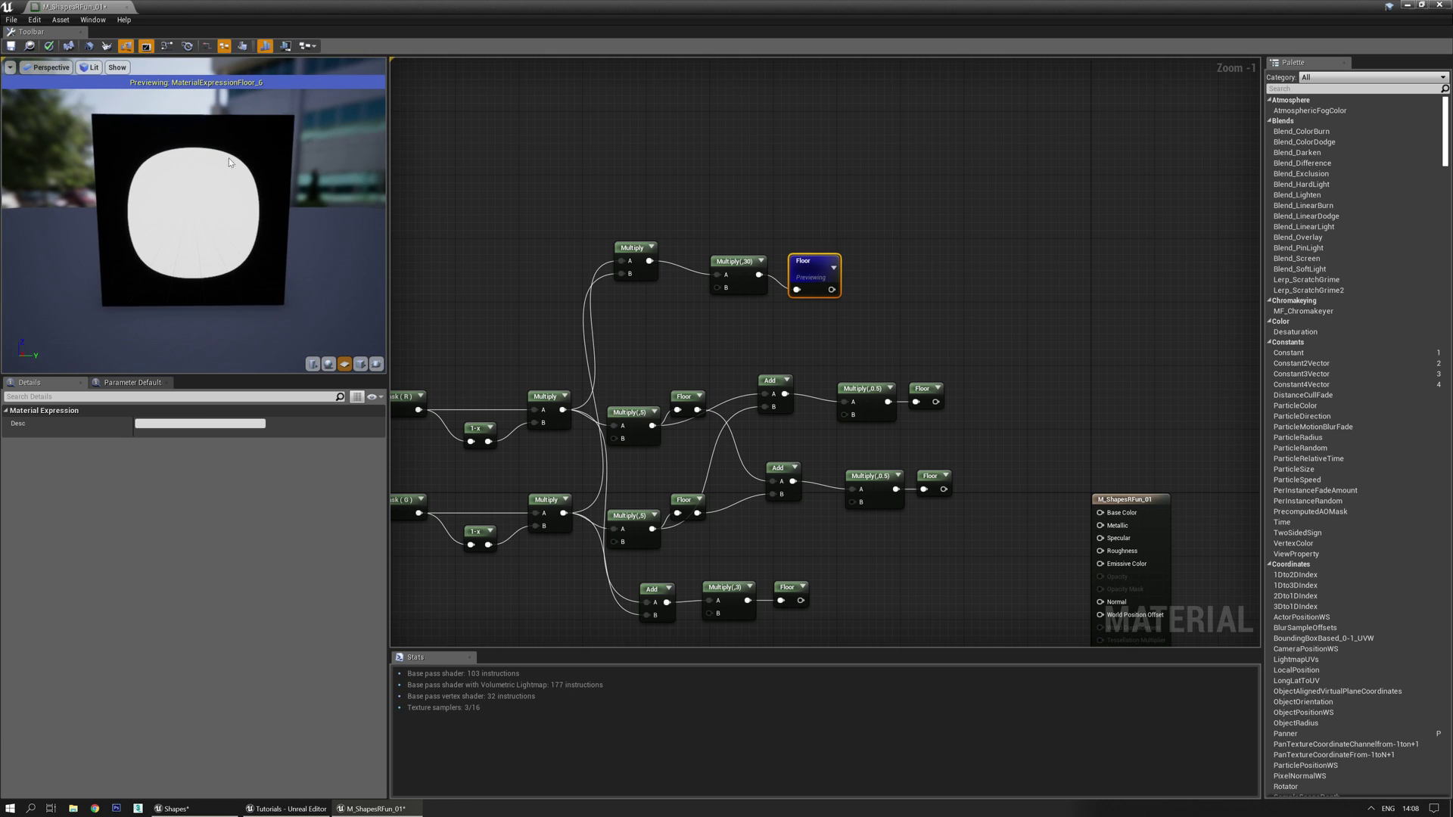
Try Const B values of 20 and 40 on the Multiply node feeding the previewed Floor node.
click(718, 261)
text(20)
key(Return)
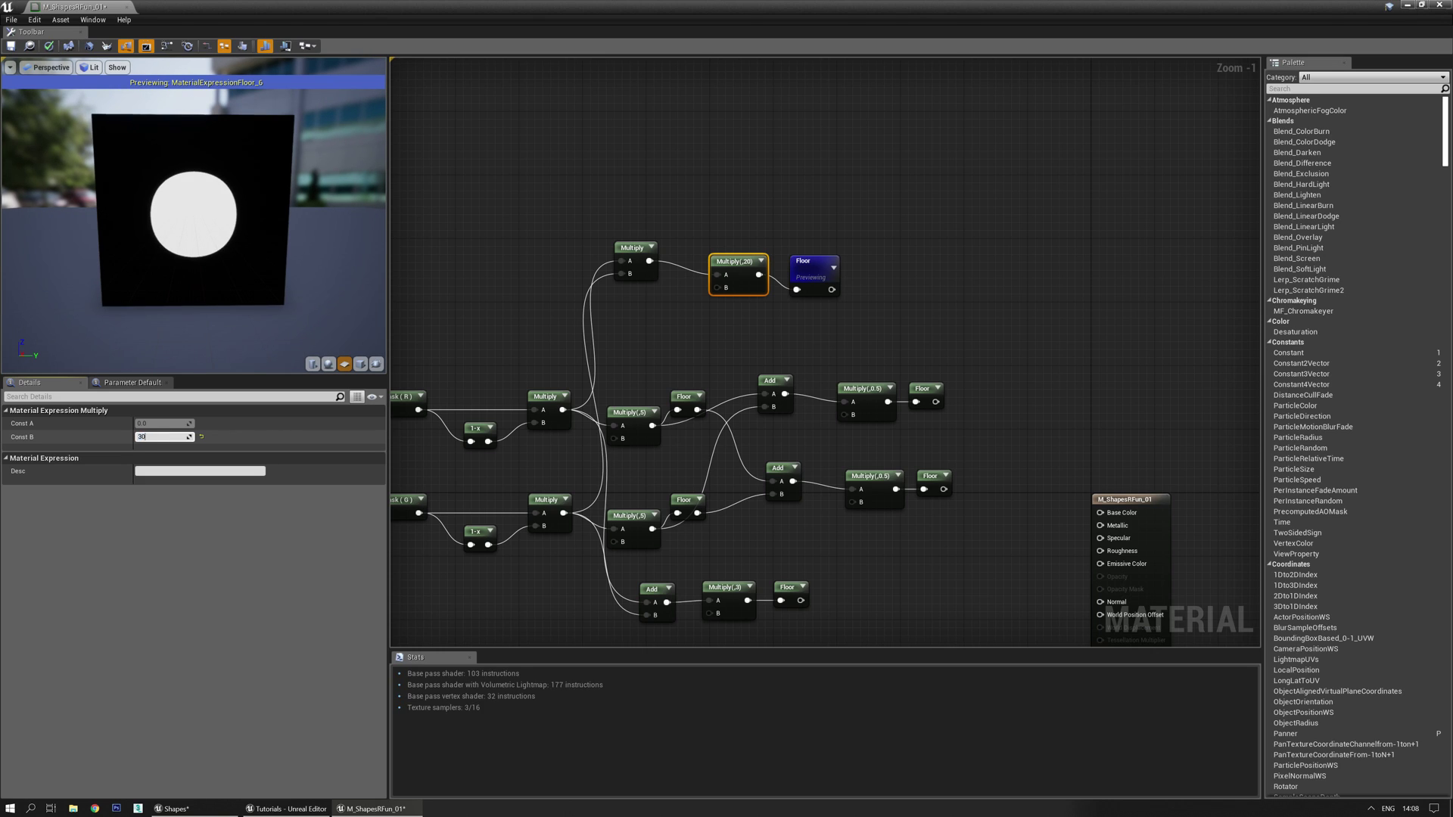
key(Return)
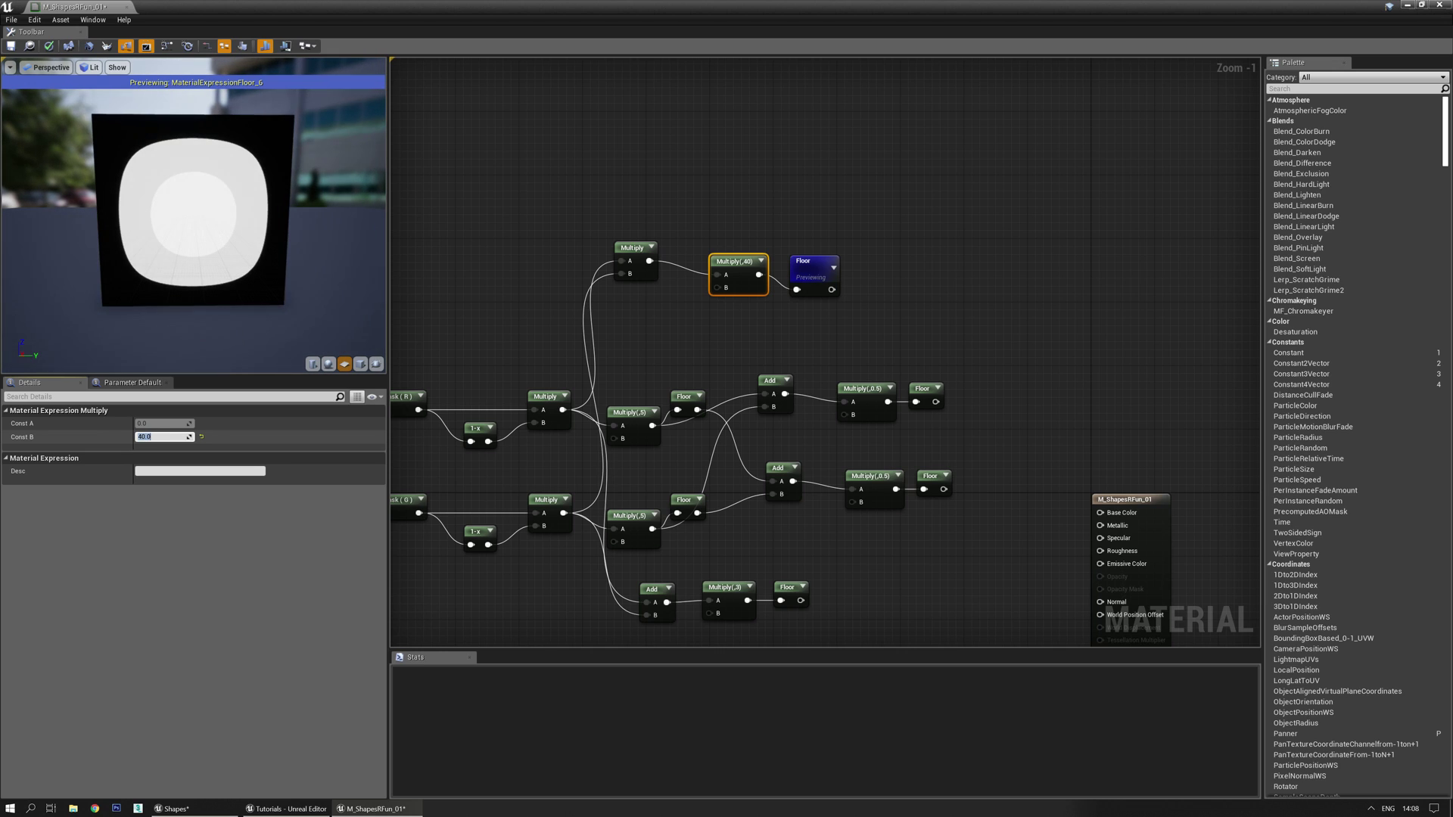
mouse_move(285, 230)
mouse_down()
mouse_move(242, 224)
mouse_move(285, 230)
mouse_up()
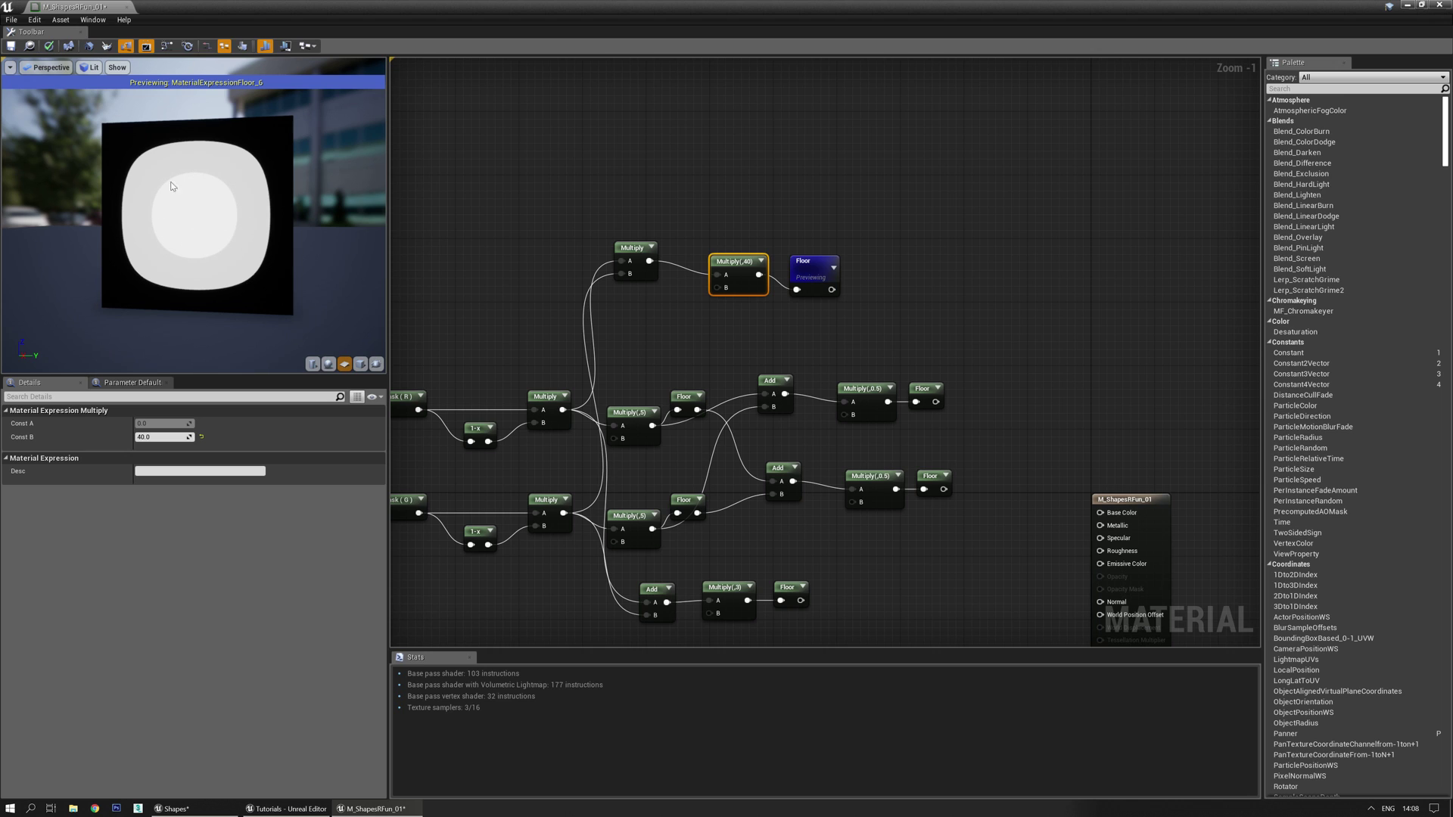
Set Const B of the Multiply node feeding the previewed Floor node to 25.
click(161, 436)
text(25)
key(Return)
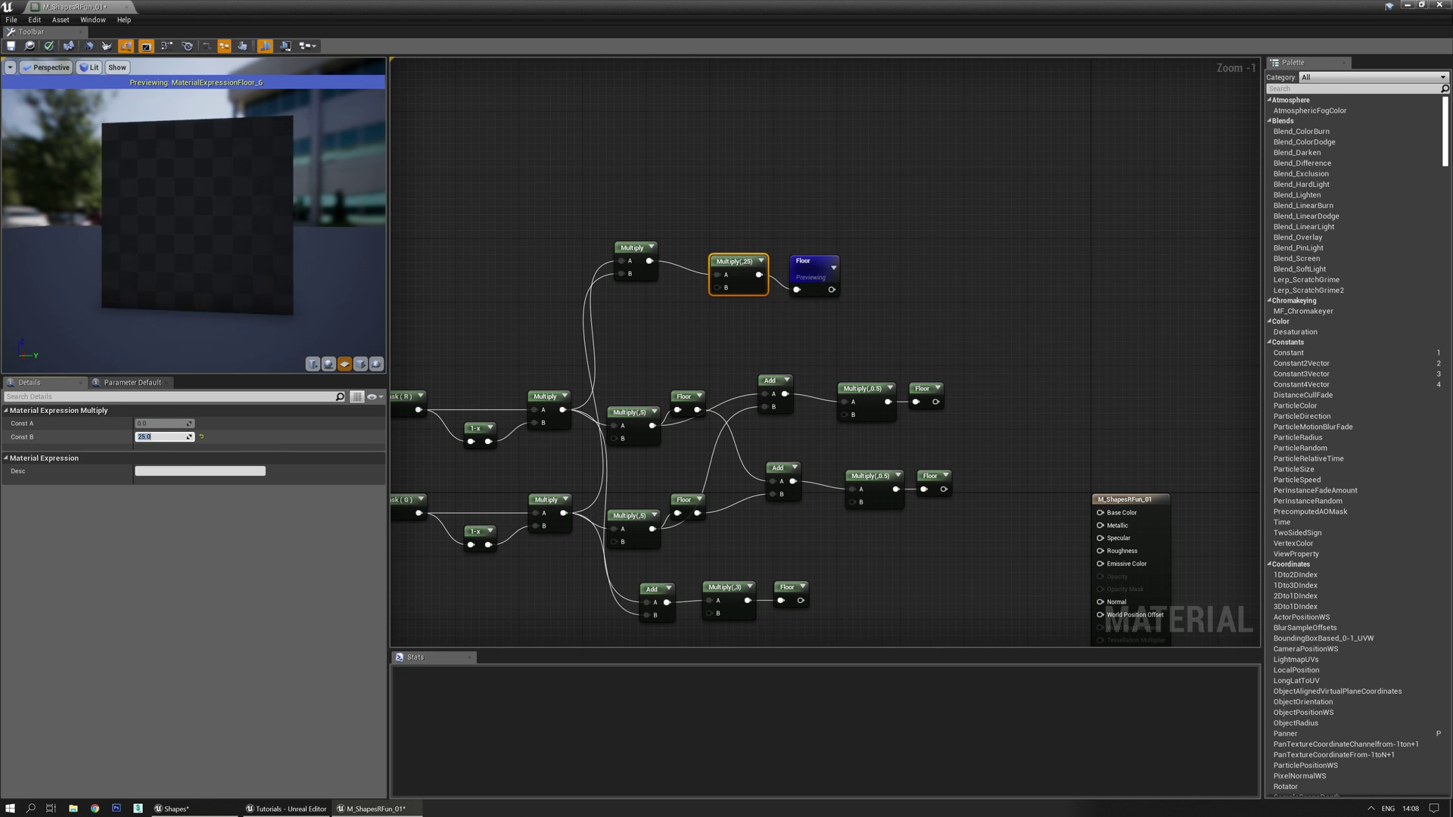
click(597, 175)
Add a TexCoord node in the empty graph area below the four SphereGradient-2D nodes.
right_drag(623, 308, 665, 240)
scroll(665, 239, down, 2)
right_drag(597, 496, 711, 360)
right_drag(655, 548, 690, 488)
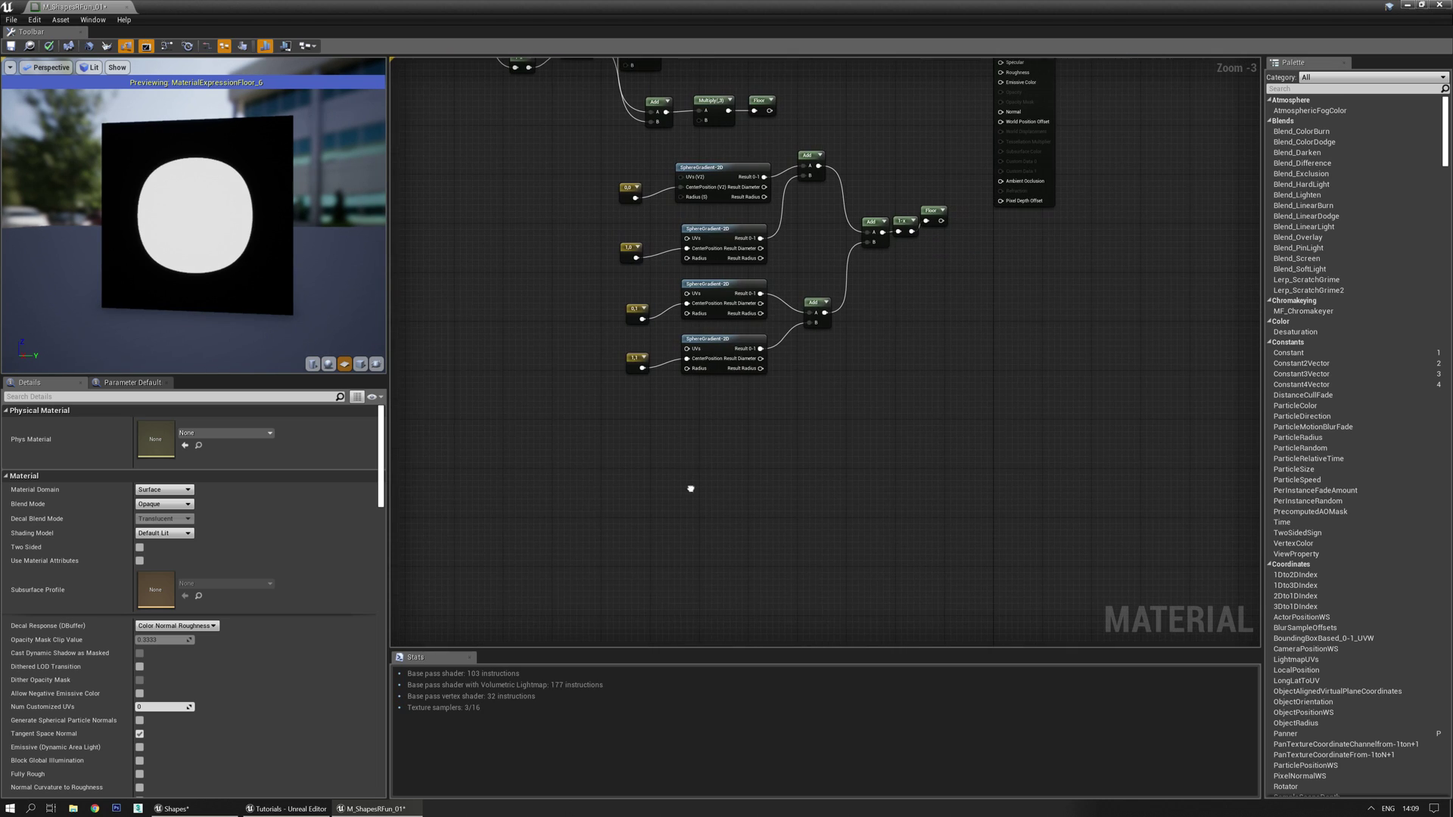
right_drag(702, 432, 681, 470)
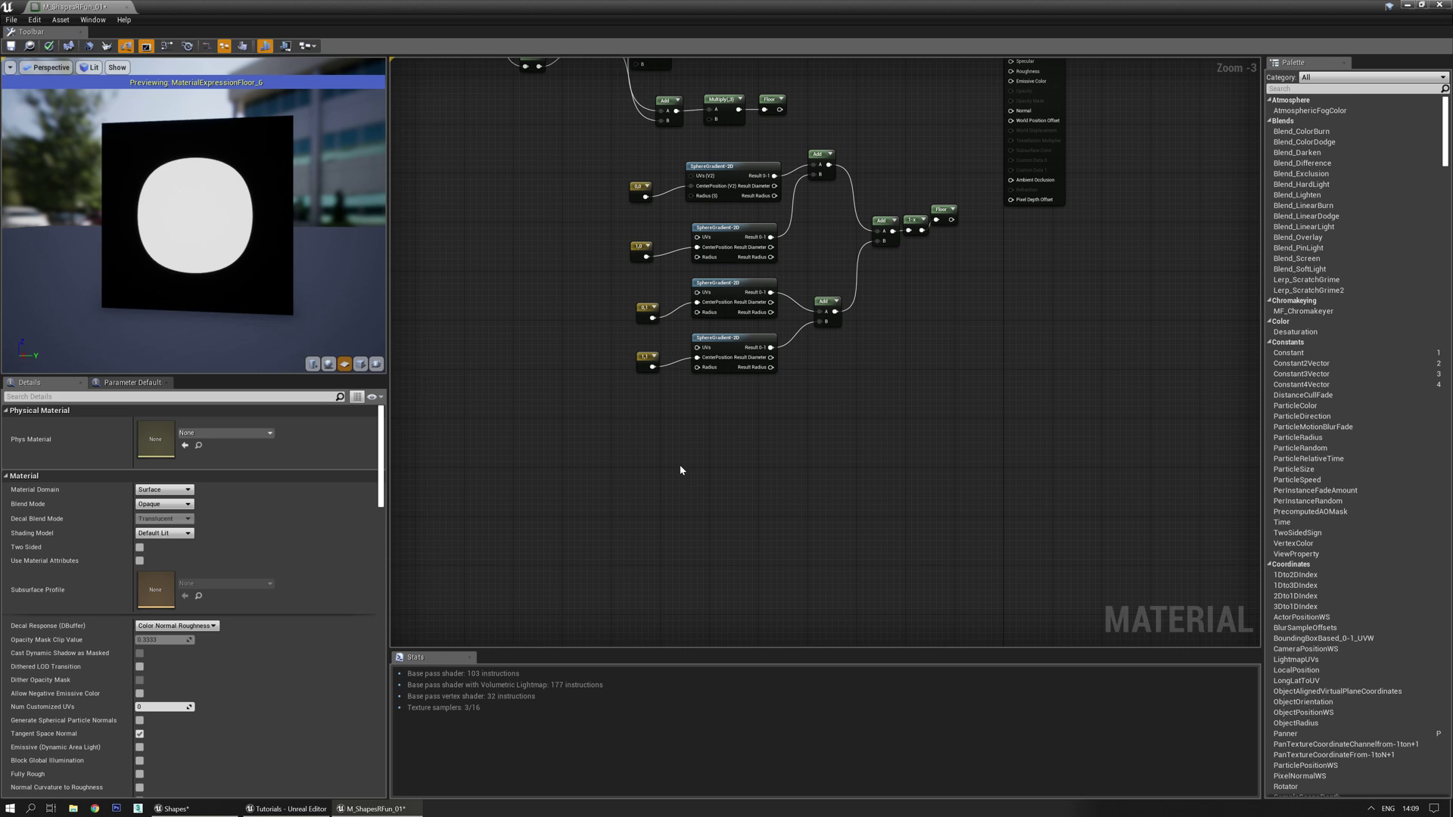
scroll(697, 476, up, 2)
right_drag(733, 411, 637, 406)
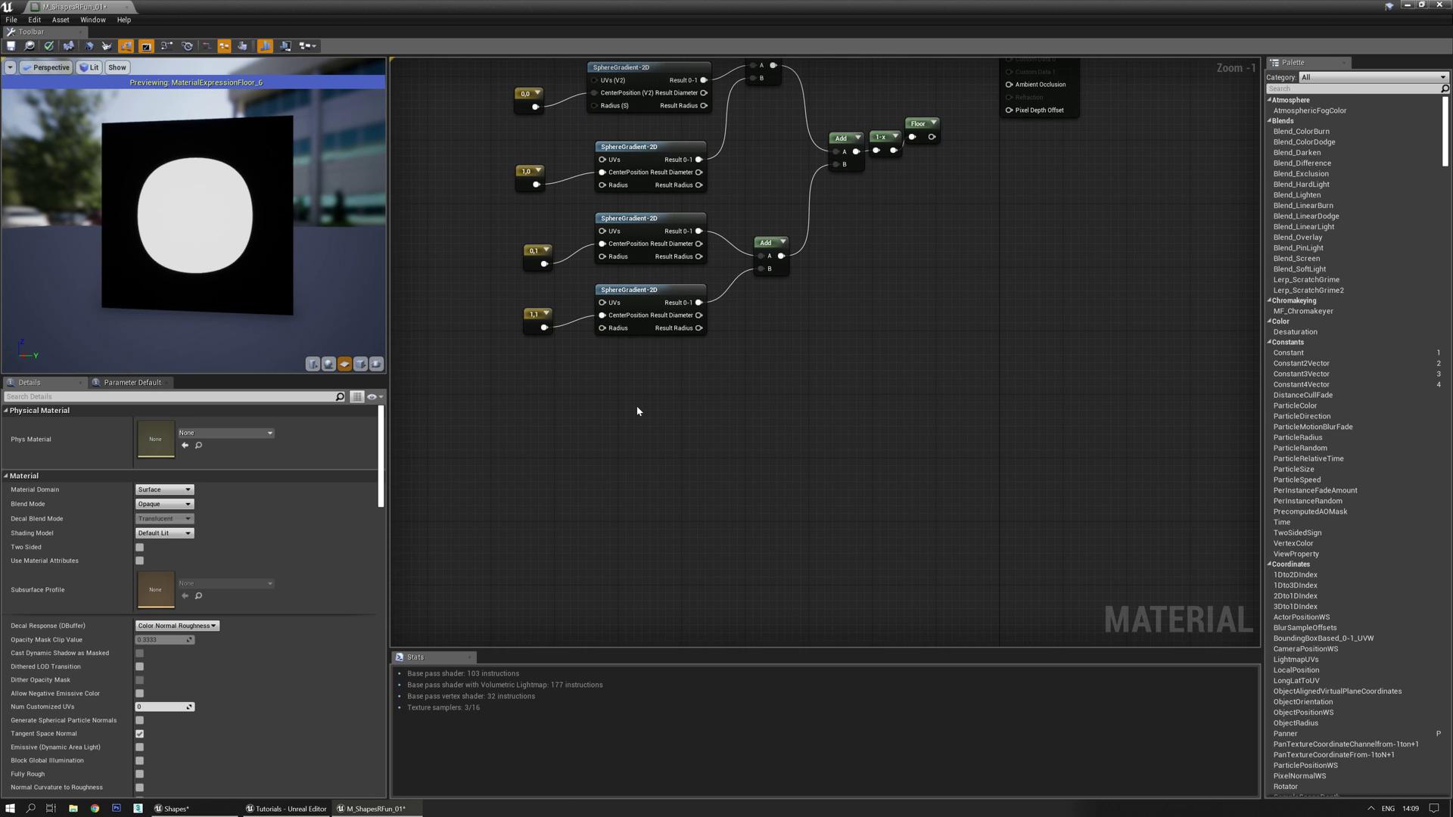
right_drag(634, 391, 576, 457)
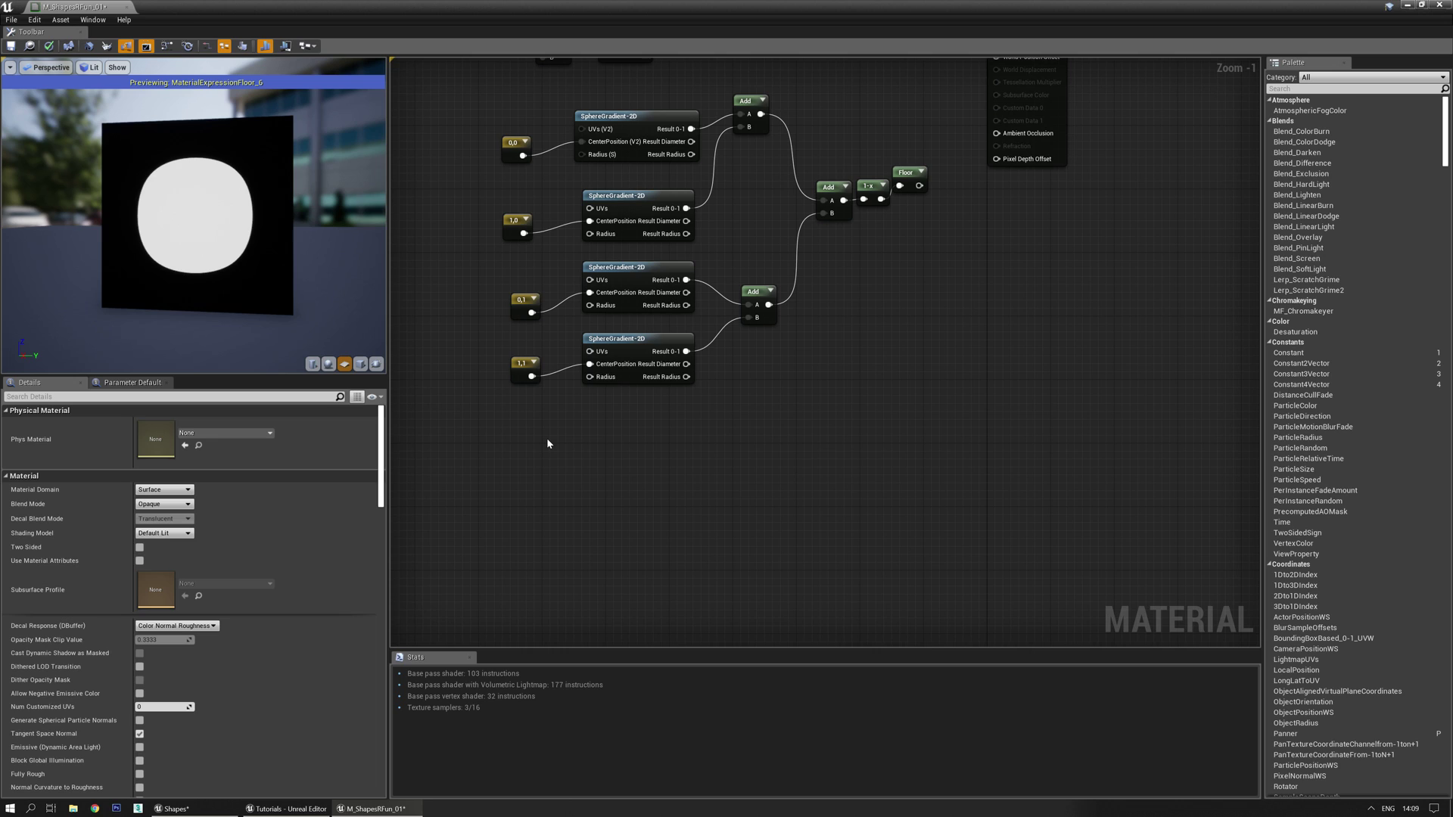
click(547, 444)
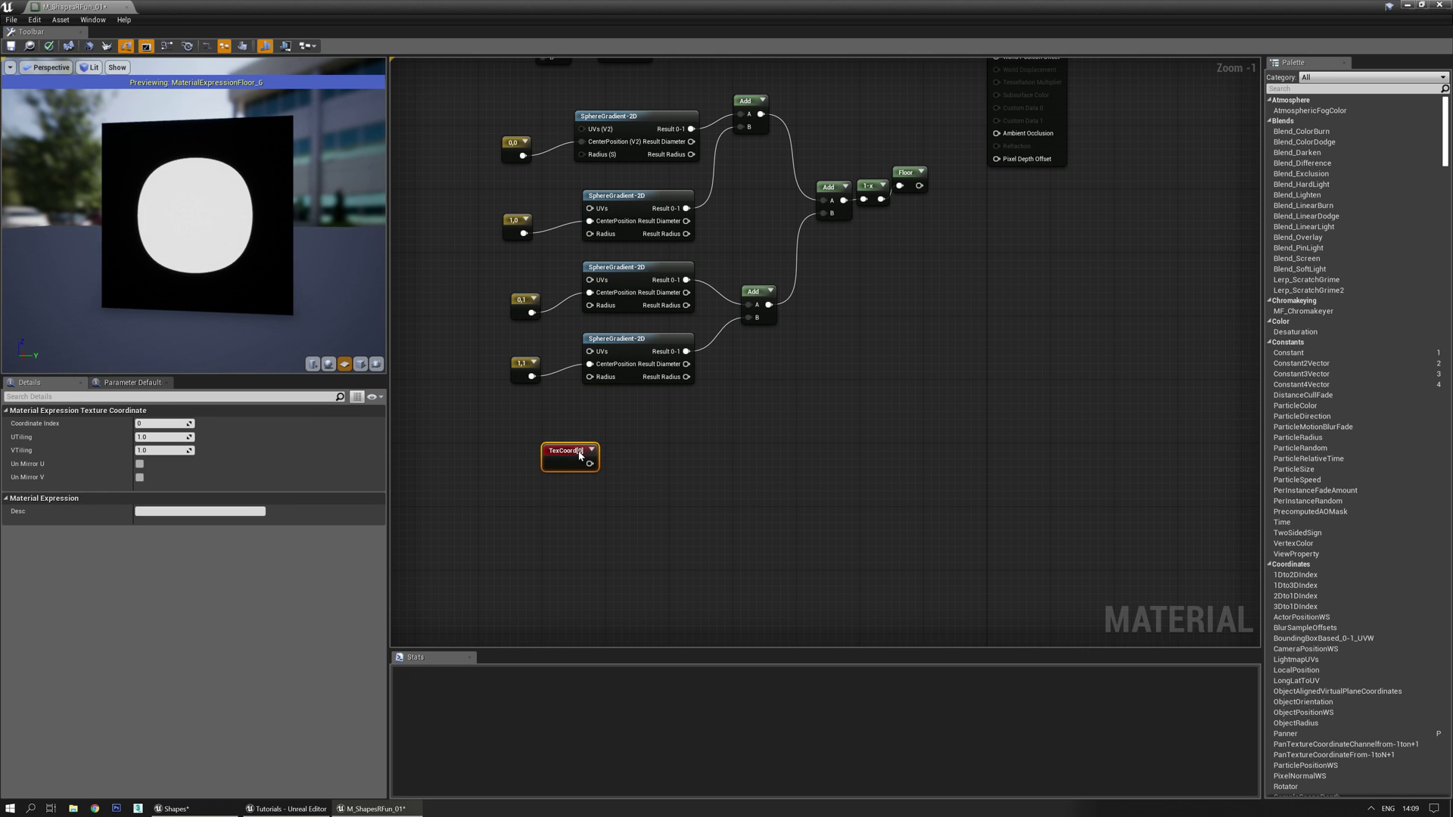
Add a Distance node beside the new TexCoord node and connect TexCoord to its A input.
right_drag(685, 461, 687, 429)
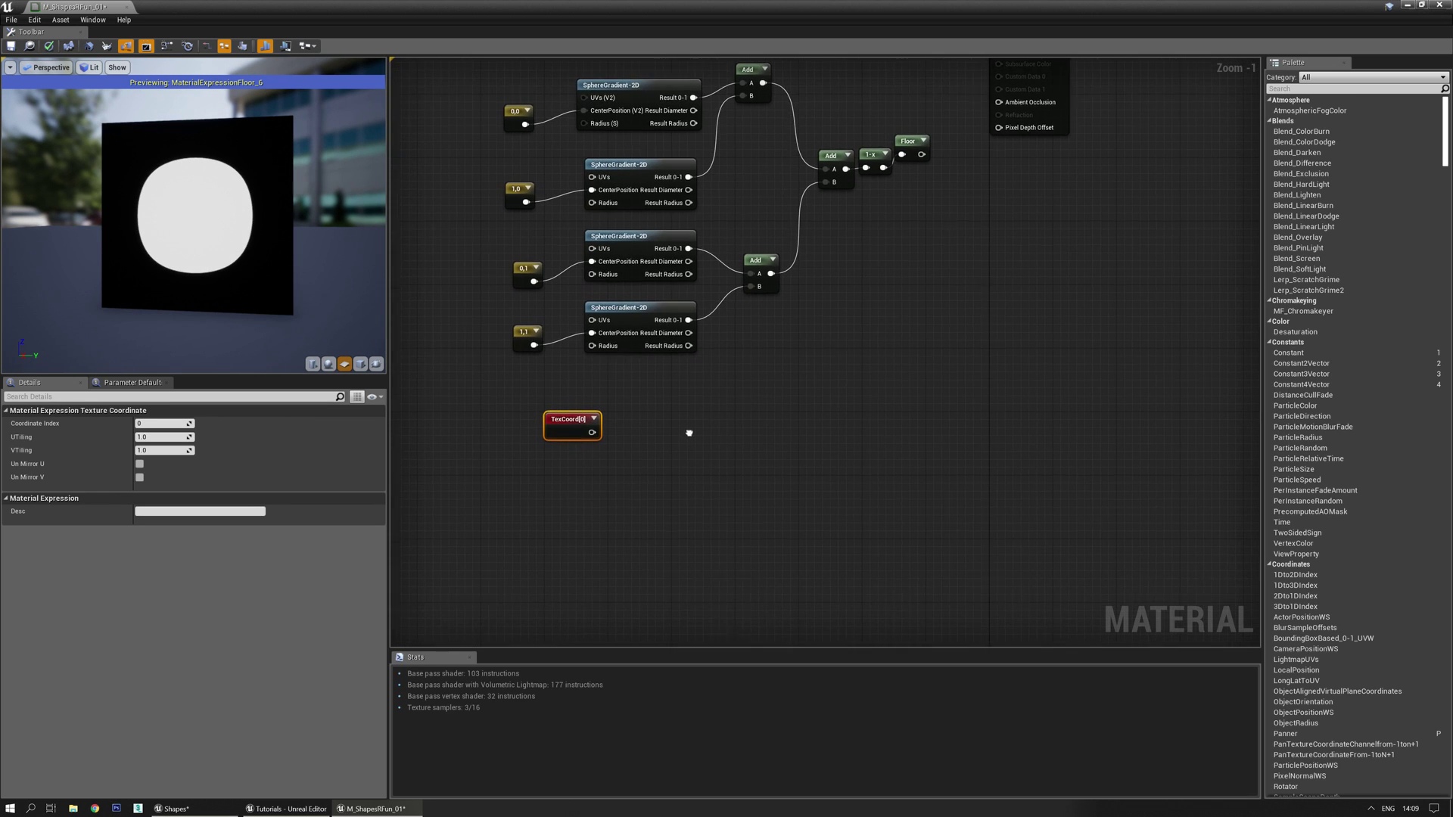
right_click(652, 428)
text(distn)
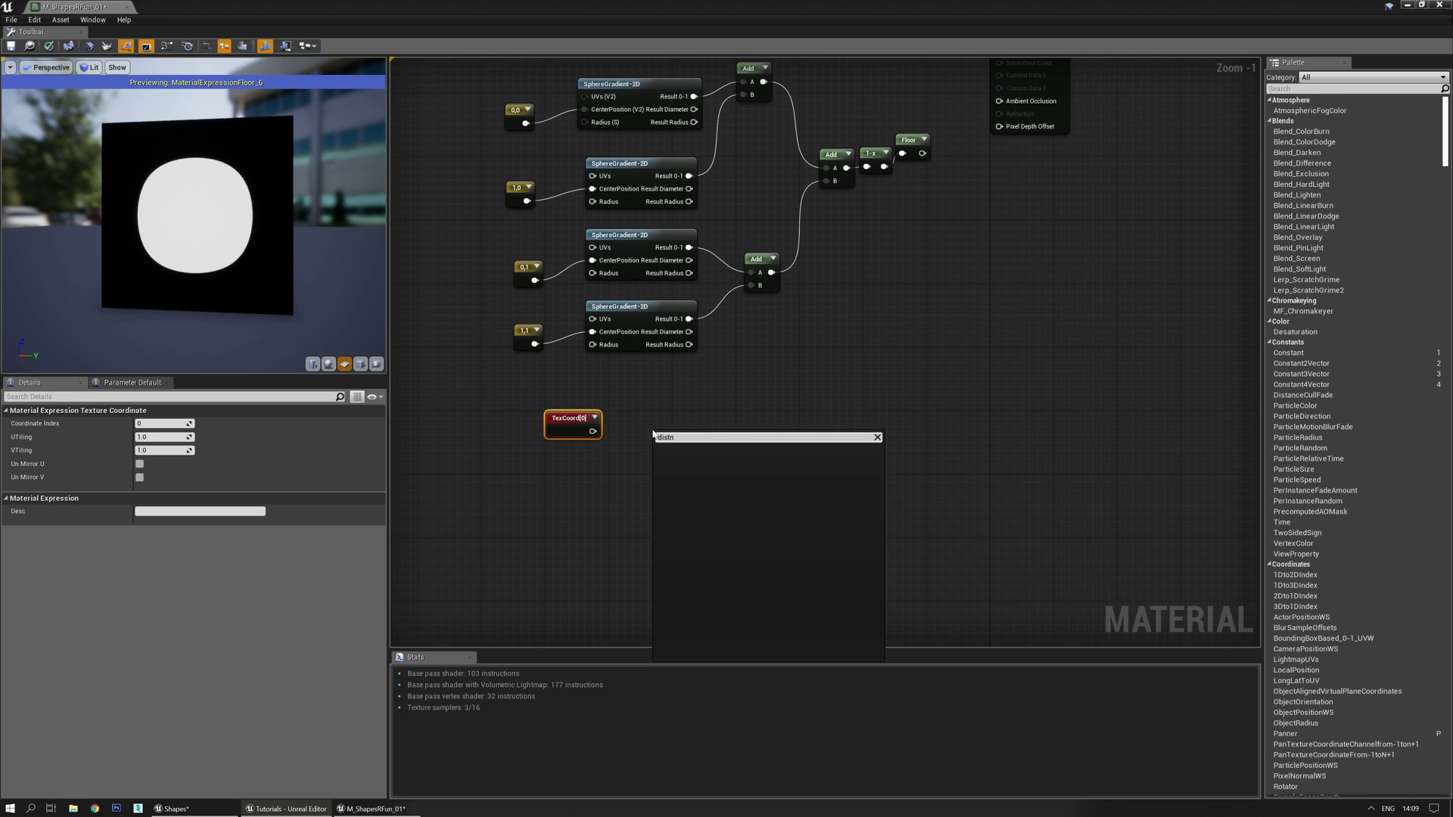
key(BackSpace)
text(ance)
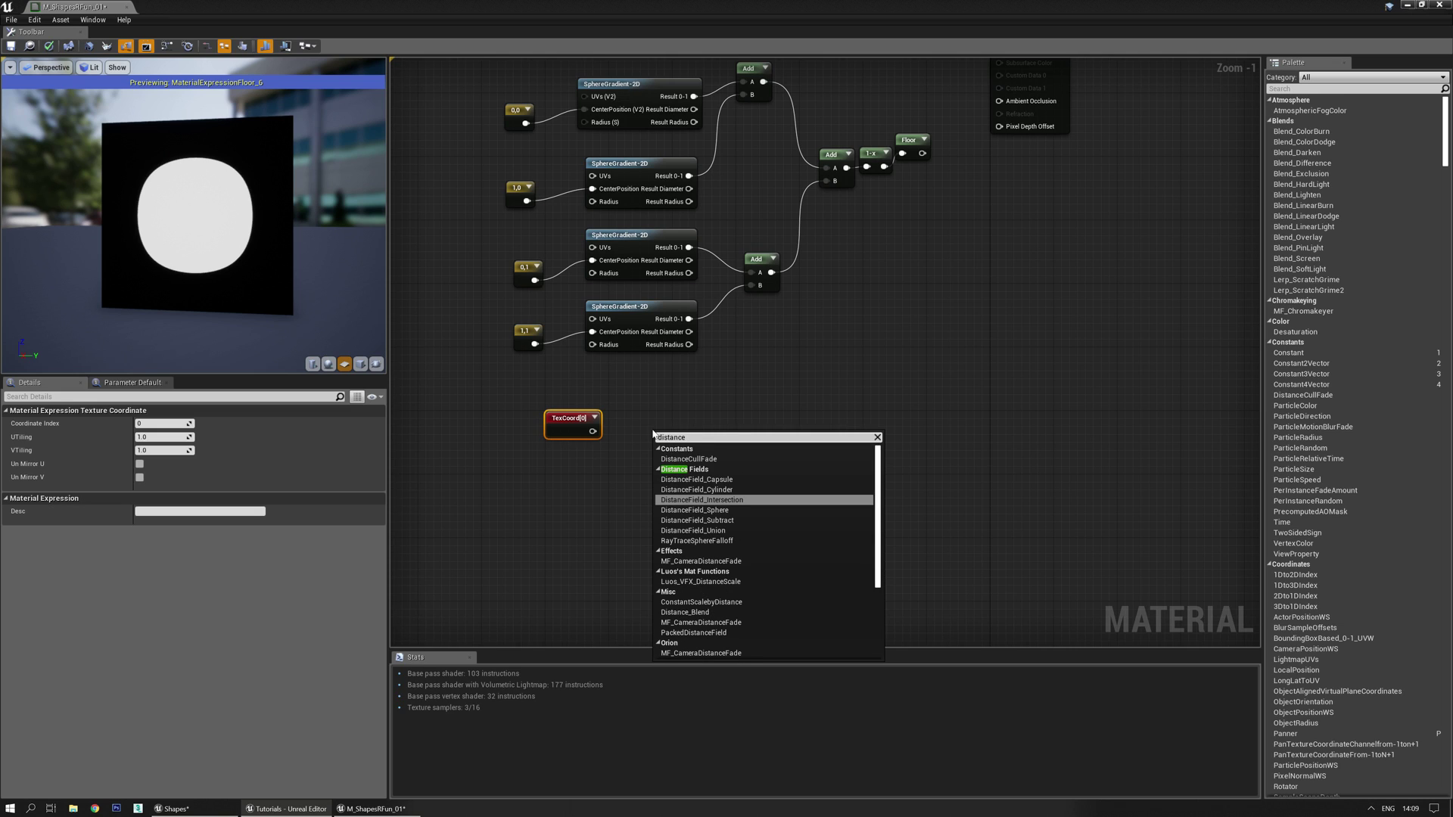
key(Up)
key(Up)
key(Down)
key(Down)
key(Down)
key(Down)
key(Down)
key(Down)
key(Down)
key(Down)
key(Down)
key(Down)
key(Down)
key(Down)
key(Down)
key(Down)
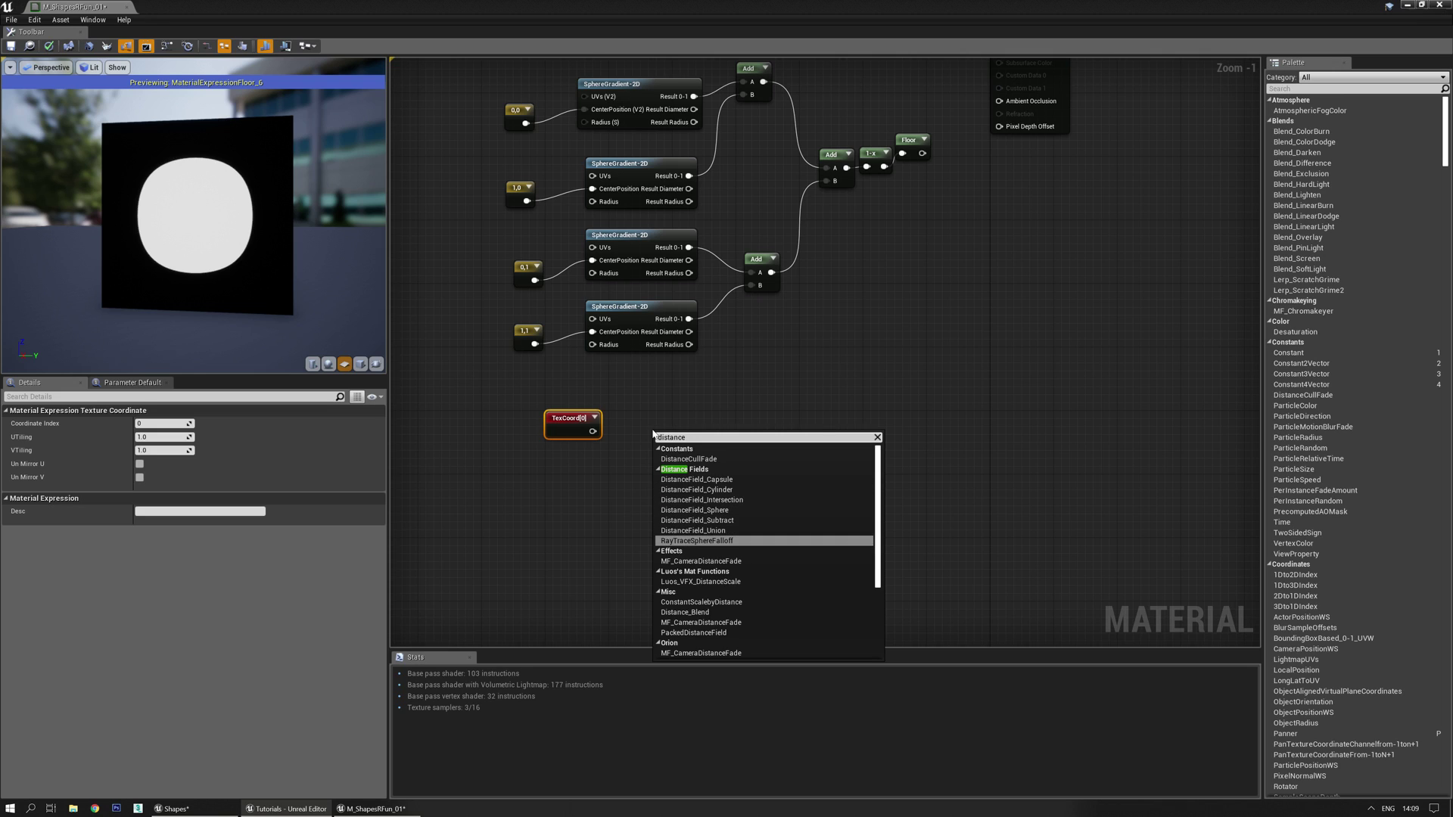
key(Down)
key(Down)
key(Down)
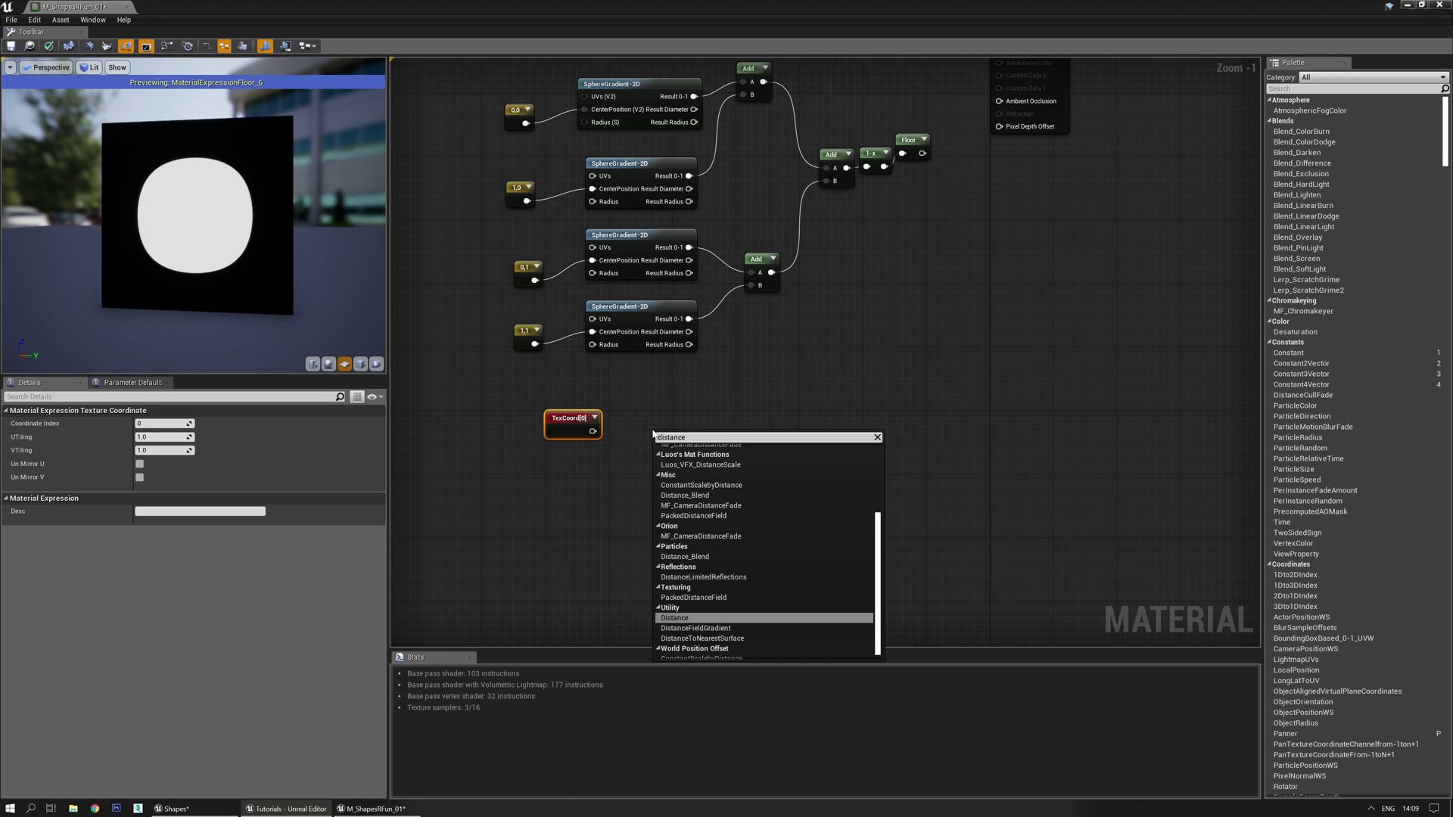
key(Return)
drag(592, 431, 659, 429)
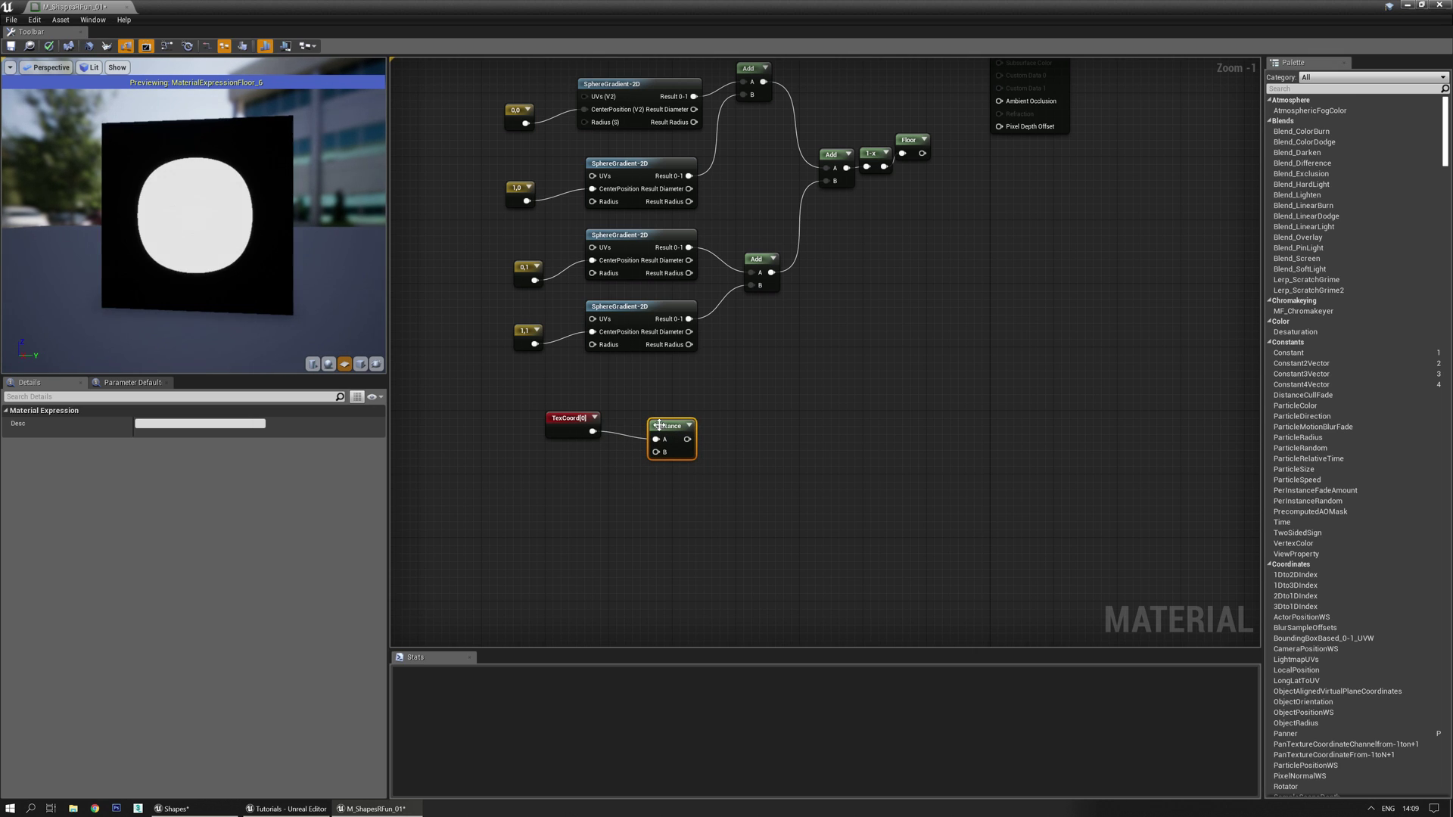
Preview the Distance node and connect a new Constant node with value 0.5 to its B input.
key(space)
mouse_move(350, 314)
mouse_down()
mouse_move(333, 310)
mouse_move(349, 314)
mouse_up()
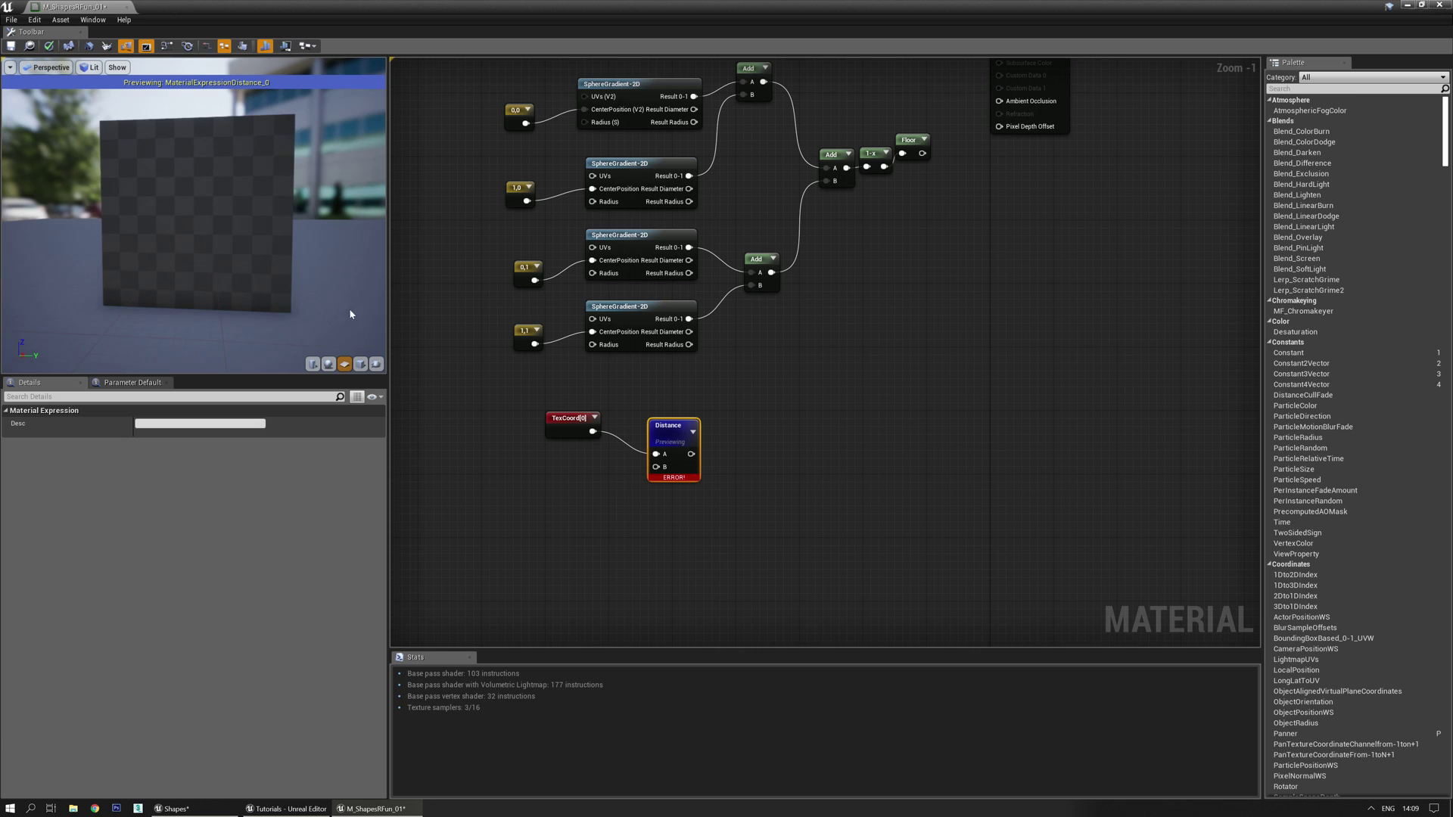
click(553, 468)
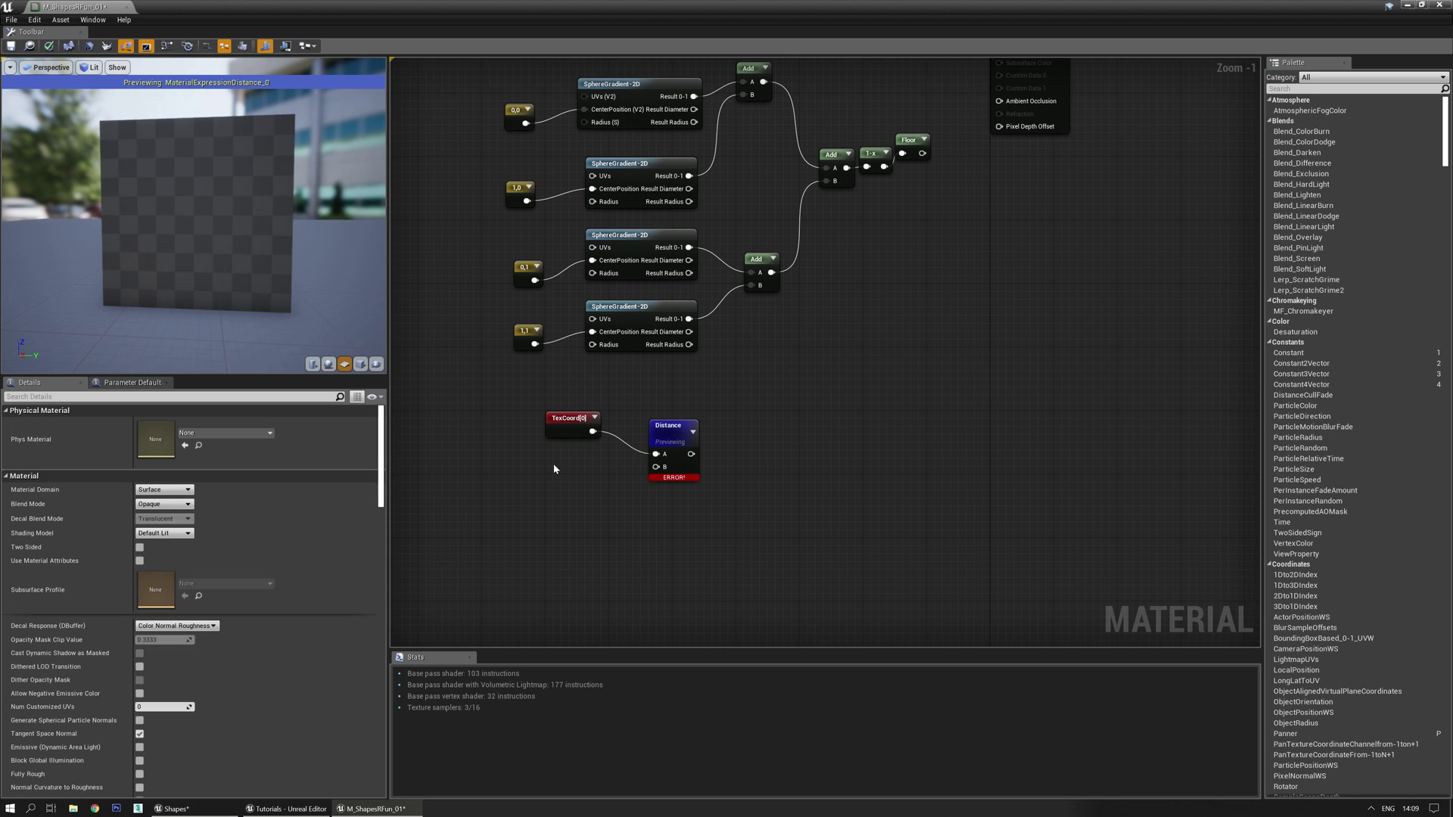
click(584, 466)
drag(594, 477, 656, 467)
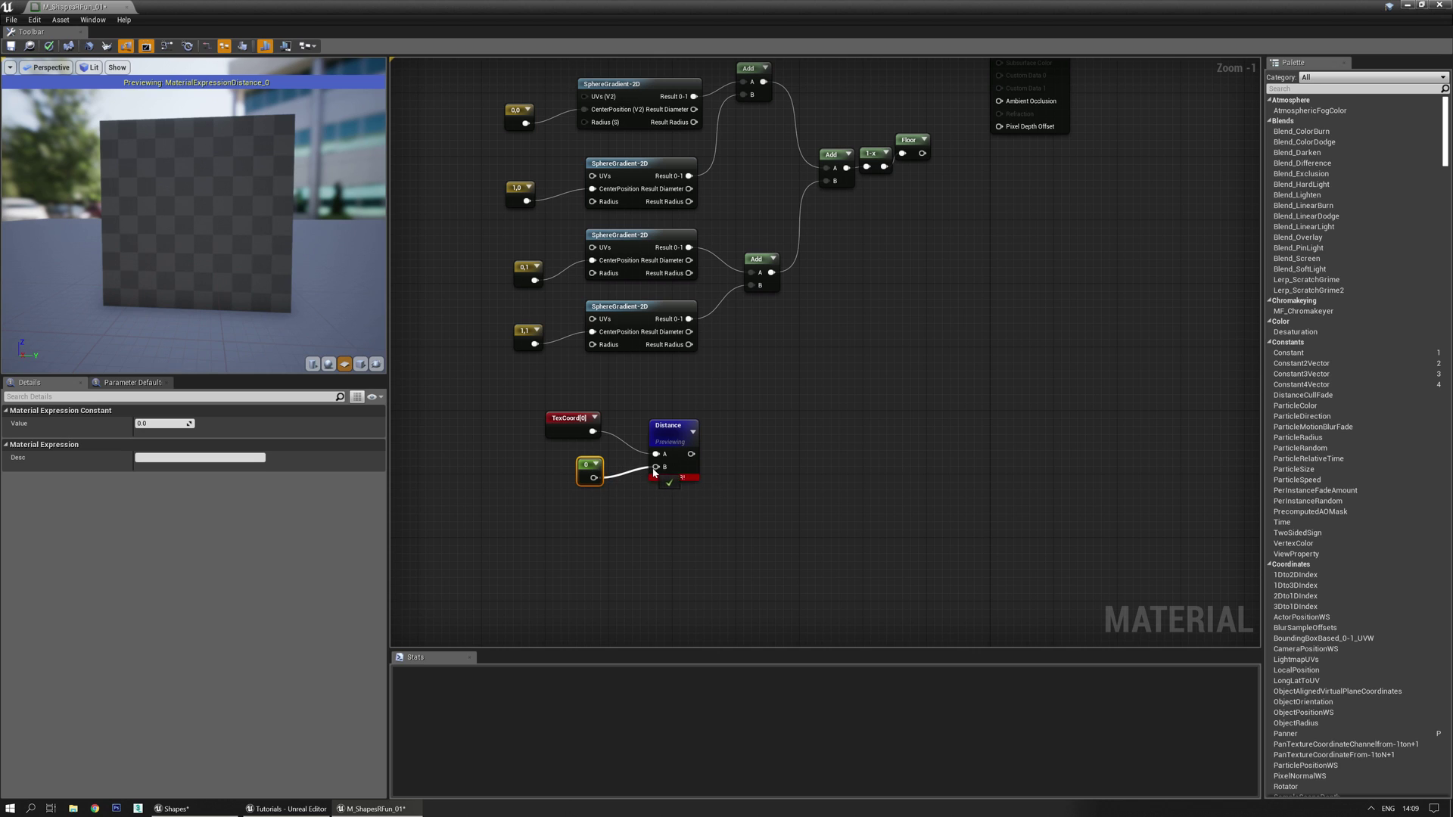
text(.5)
key(Return)
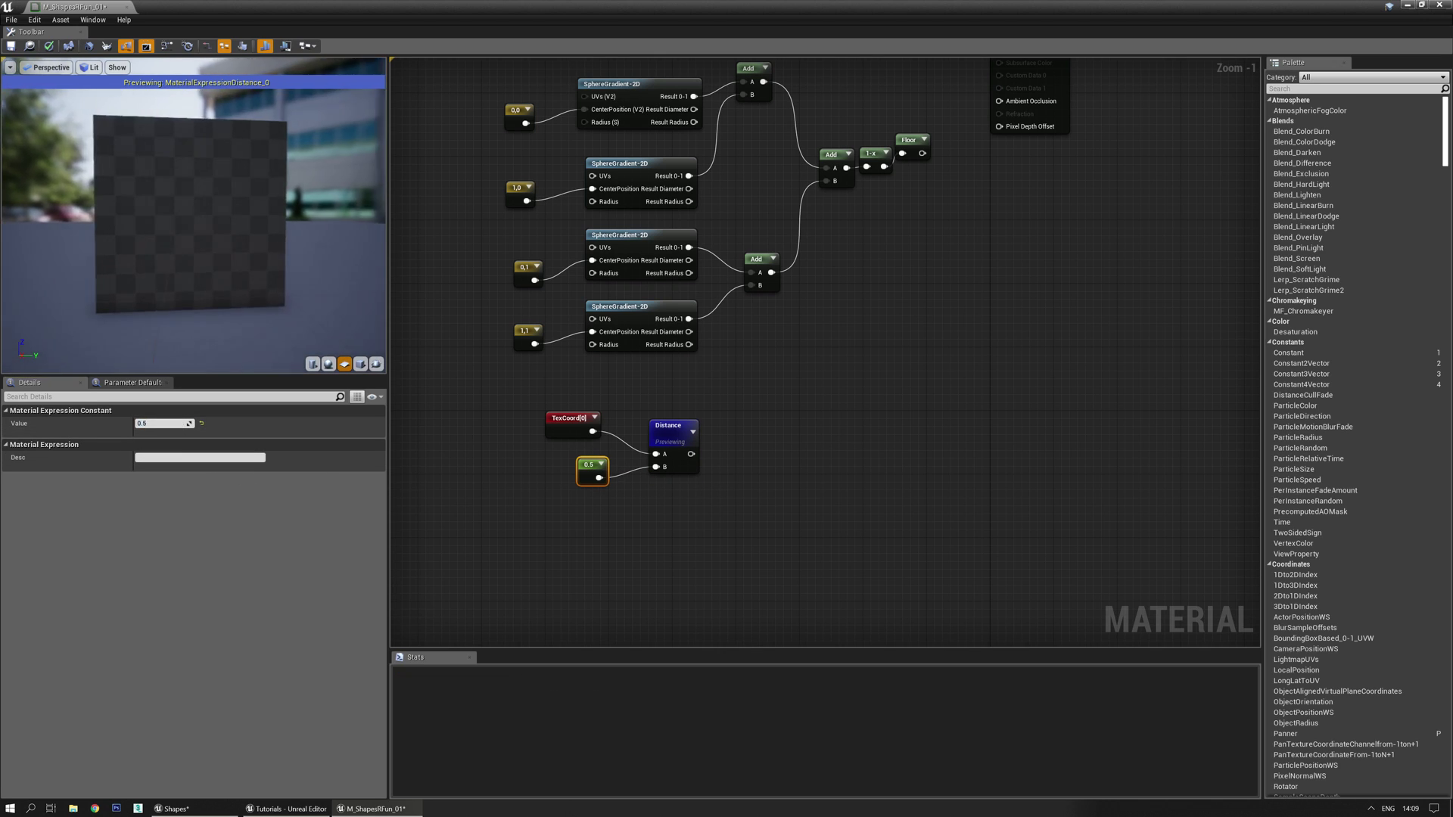
Add a Multiply node after the Distance node and connect the Distance output to its A input.
drag(341, 252, 354, 256)
right_drag(666, 401, 616, 420)
drag(615, 446, 594, 422)
right_drag(680, 439, 688, 457)
key(m)
click(673, 449)
drag(626, 466, 675, 459)
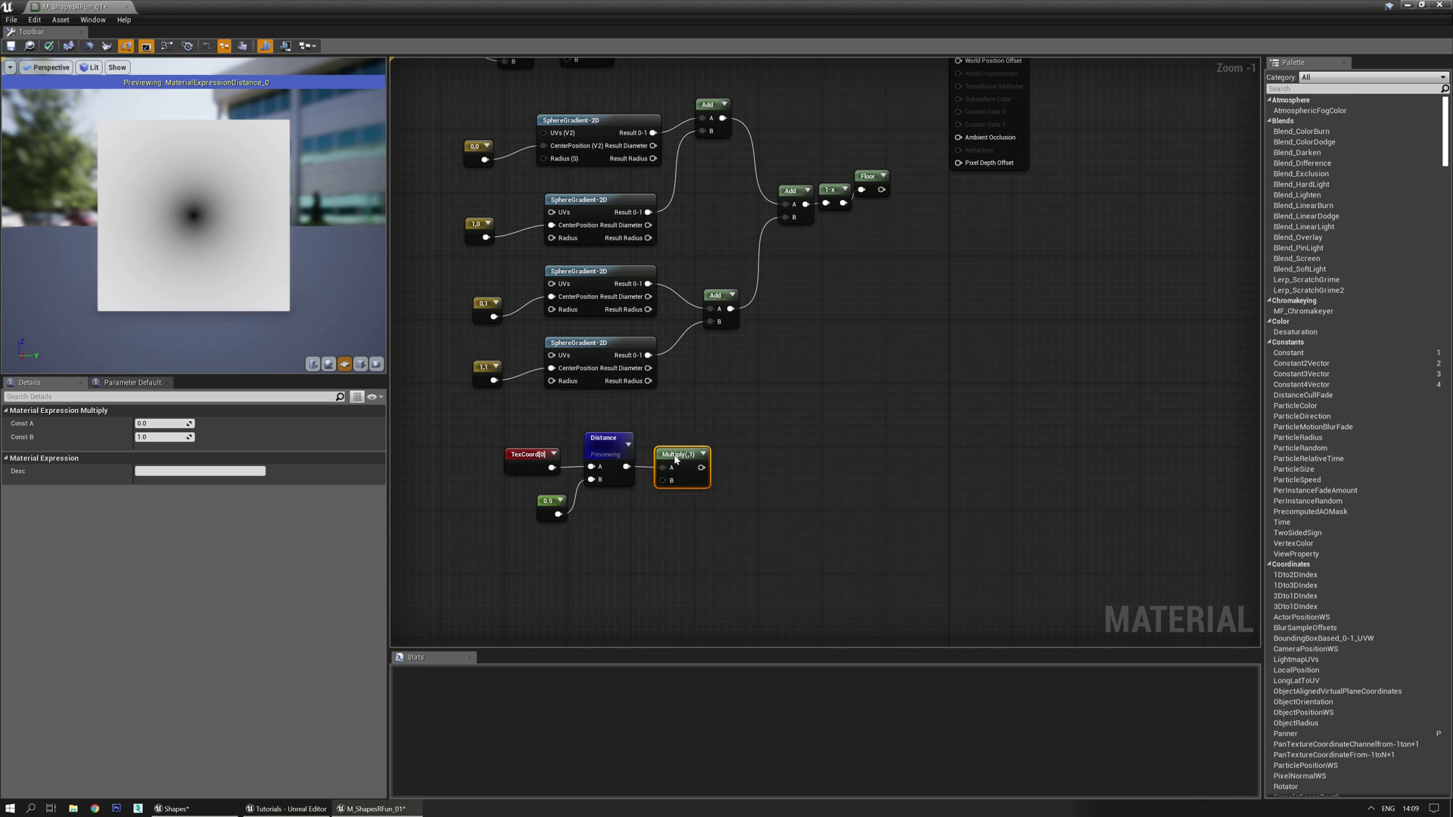
Set Const B of the Multiply node after Distance to 64 and preview that node on the plane.
click(174, 439)
text(64)
key(Return)
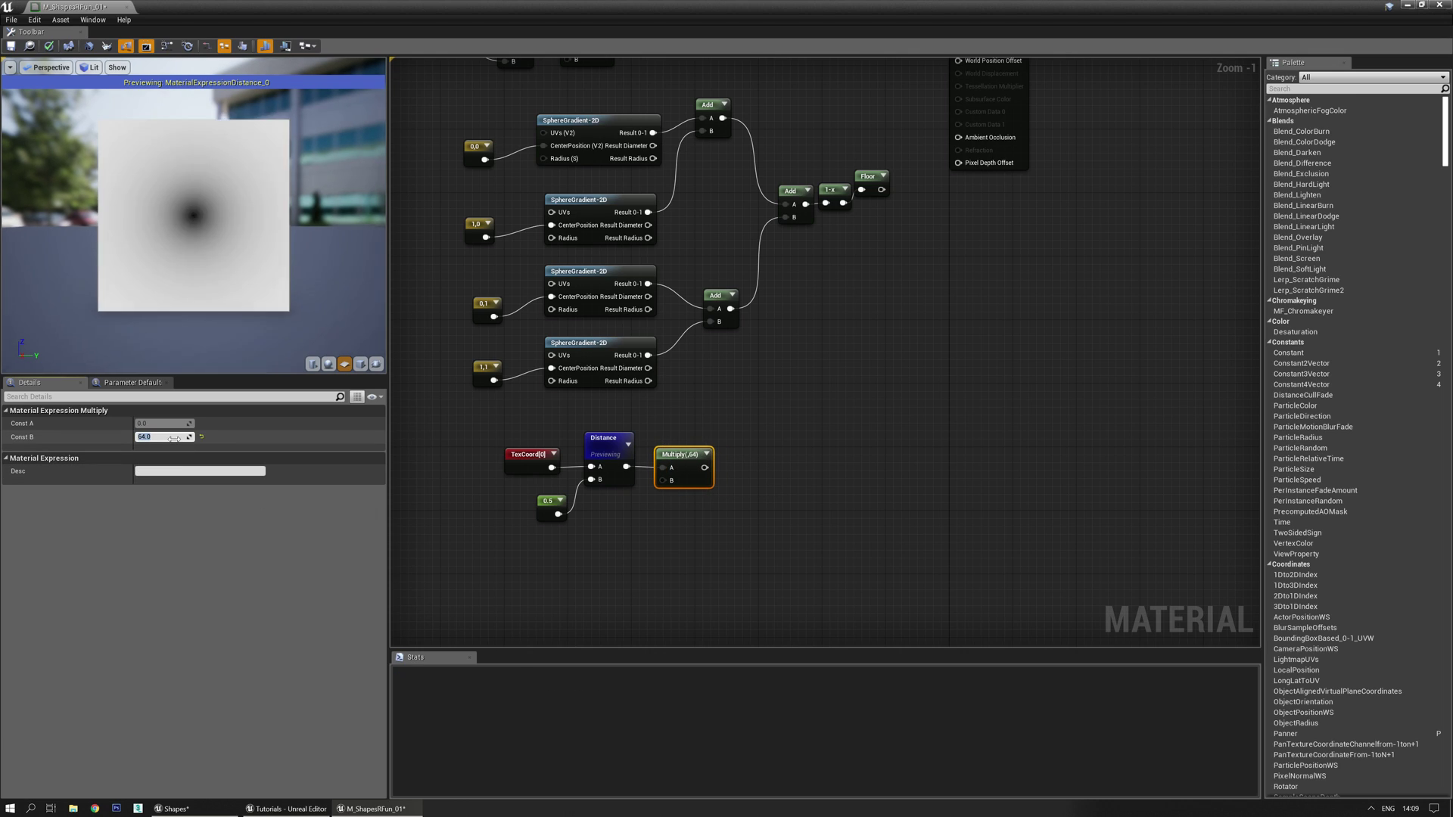
right_drag(802, 405, 769, 415)
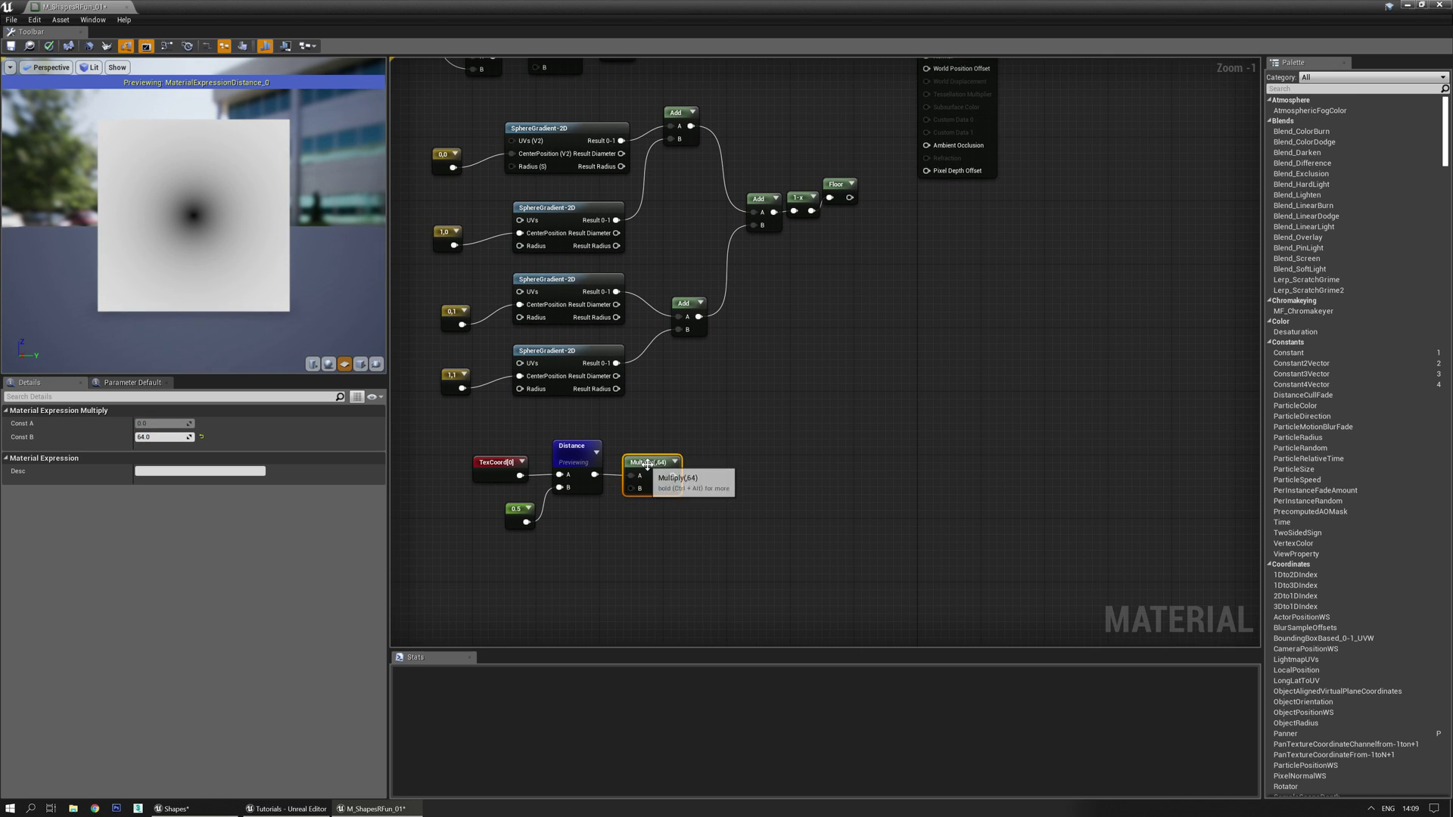
key(space)
drag(265, 318, 230, 272)
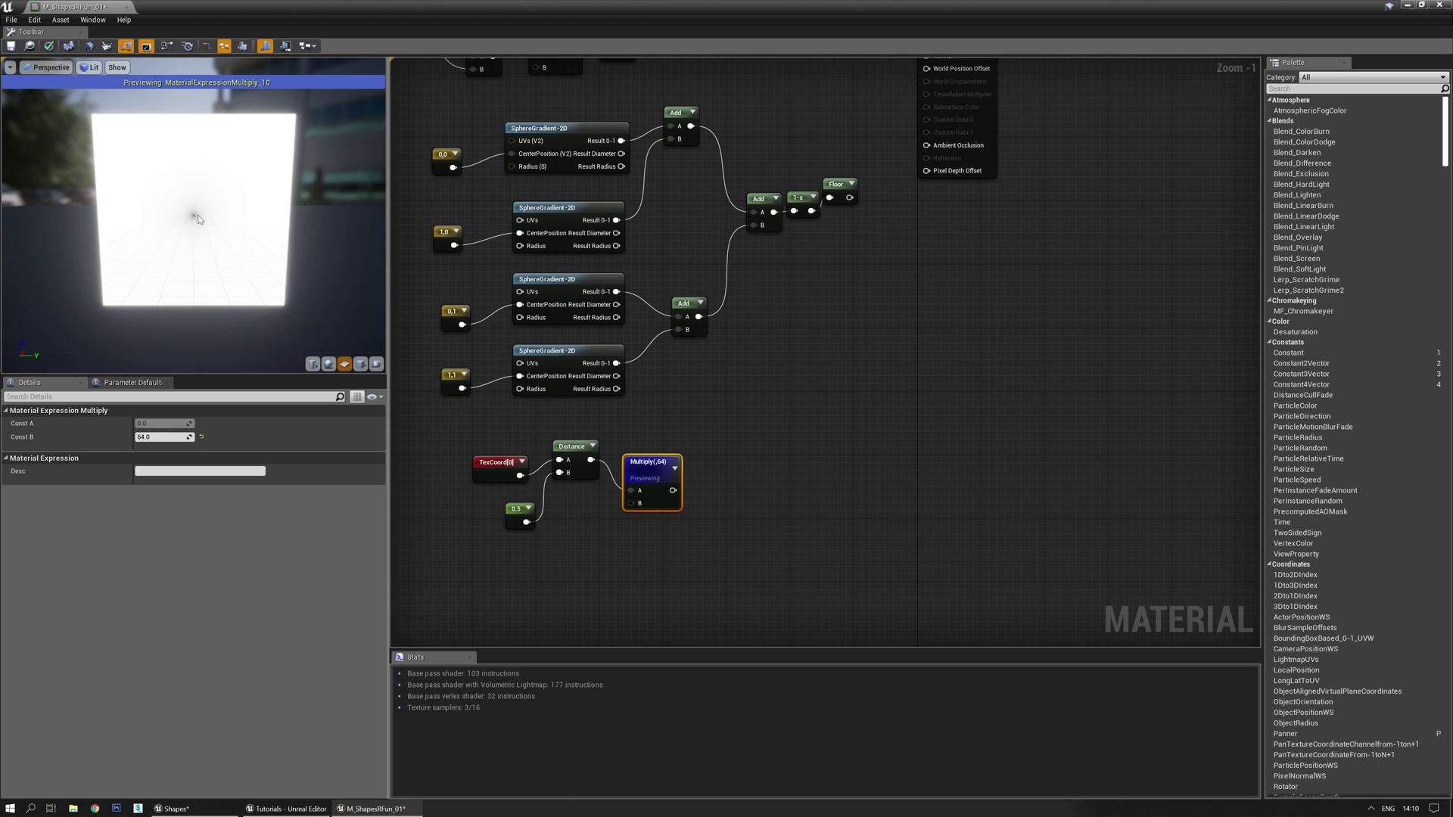
Square the scaled distance by feeding the multiply-by-64 output into both inputs of a new Multiply node, and preview it.
right_drag(753, 458, 750, 405)
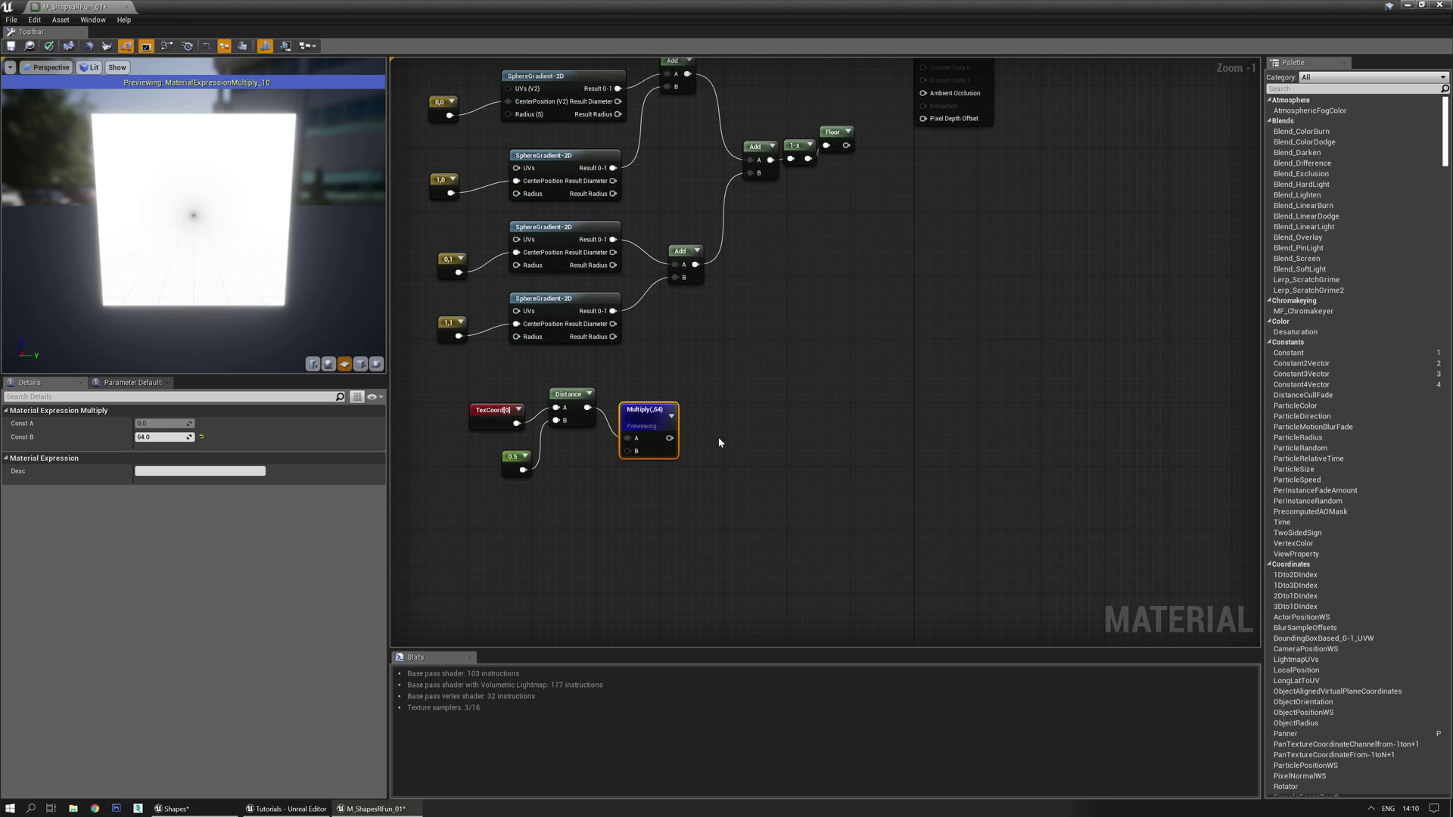
key(m)
click(693, 412)
drag(669, 438, 703, 446)
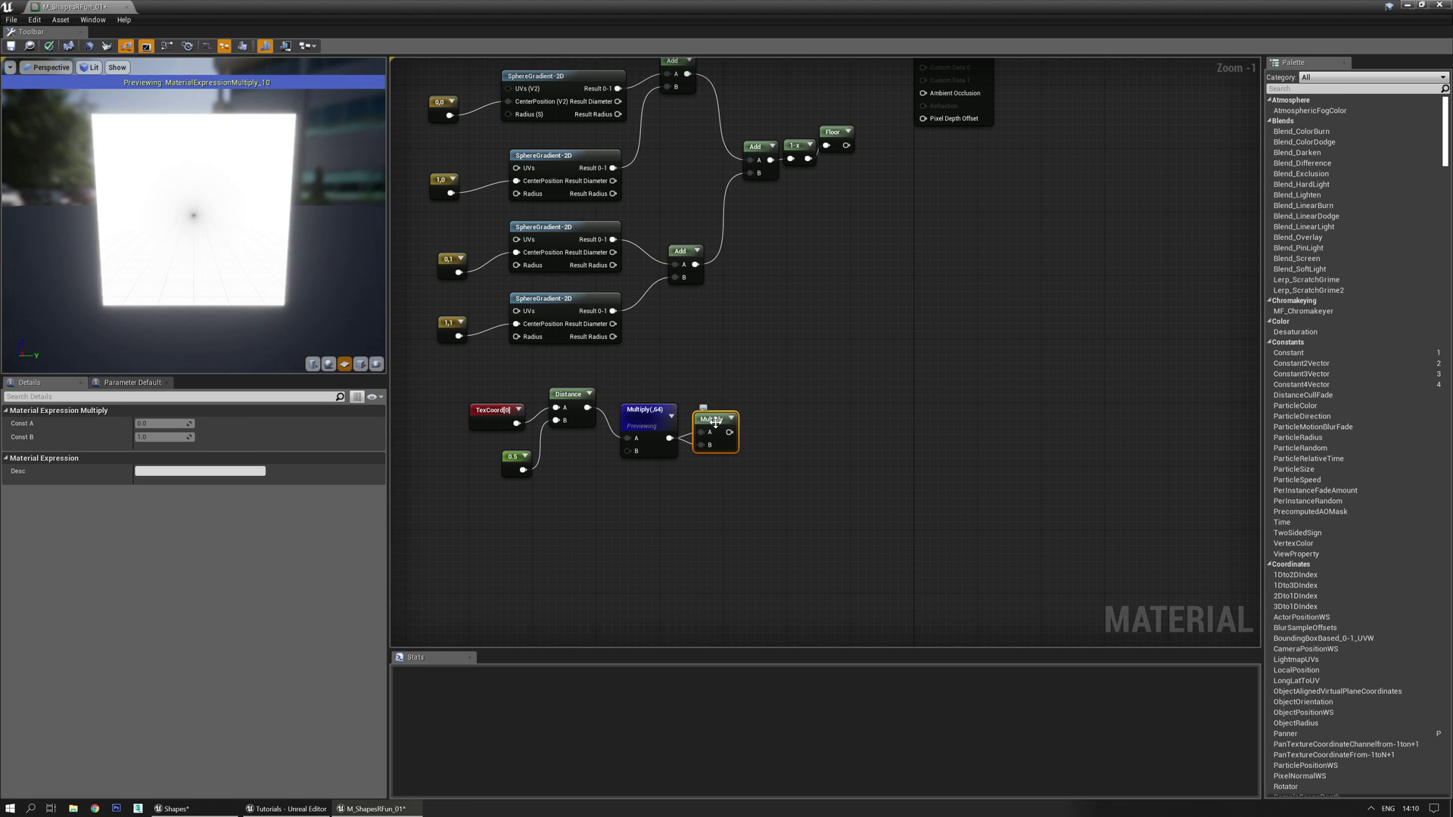
key(space)
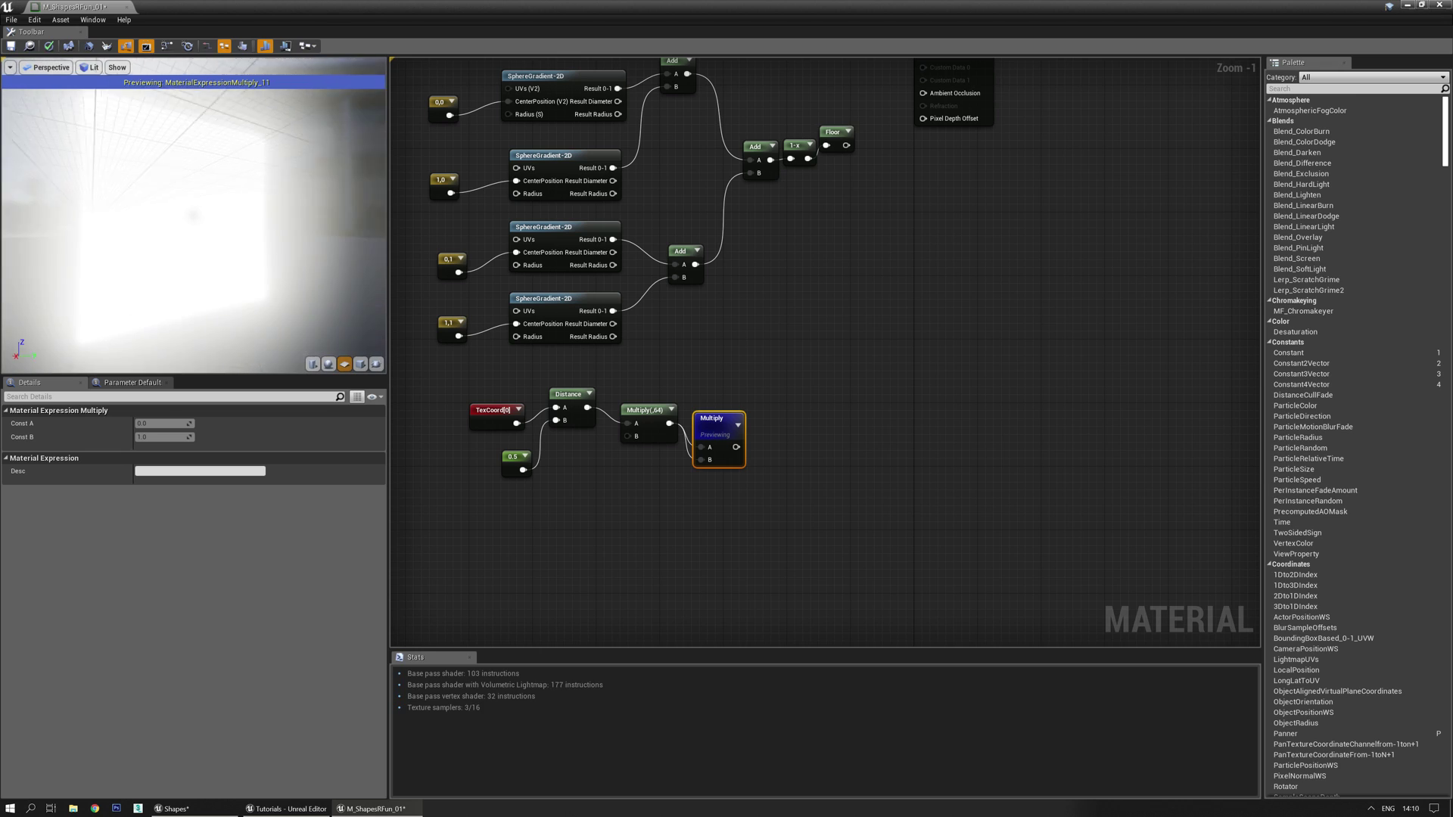
Add a Divide node with Const B set to 1, and move the squared-distance connection from its A input to its B input.
mouse_move(772, 421)
right_down()
mouse_move(723, 447)
mouse_move(760, 439)
right_up()
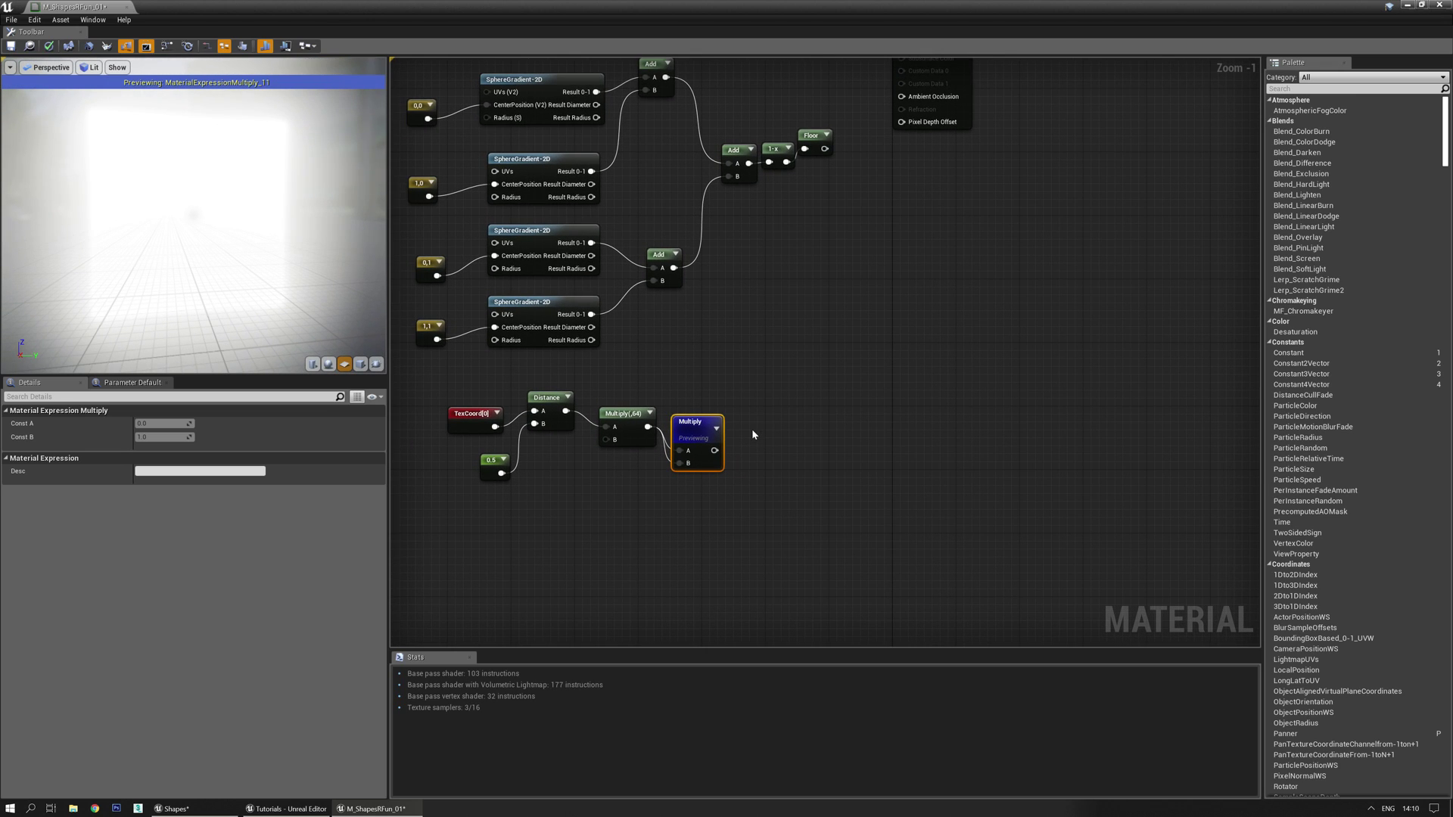
click(751, 428)
drag(715, 450, 760, 450)
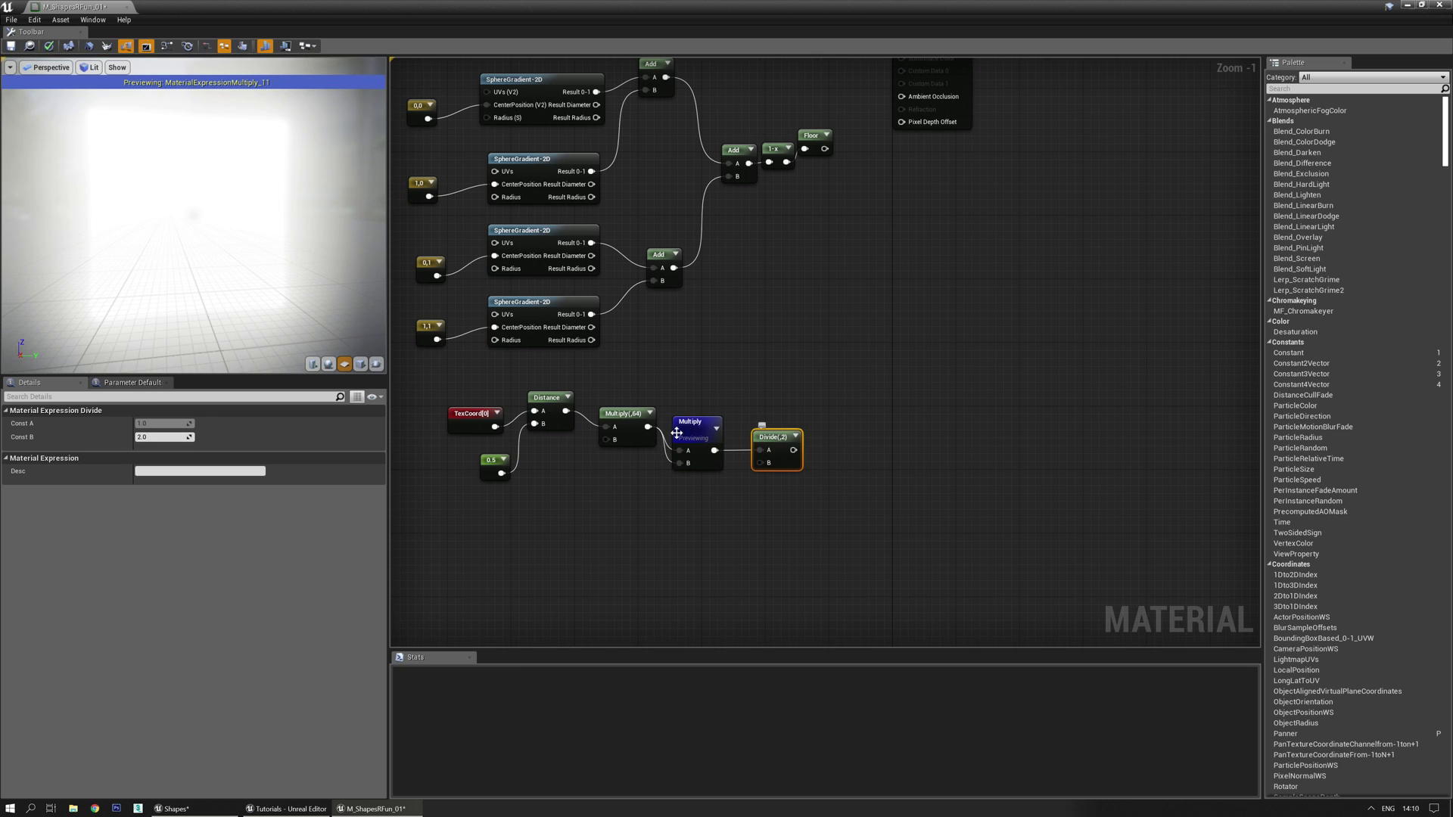
text(1)
key(Return)
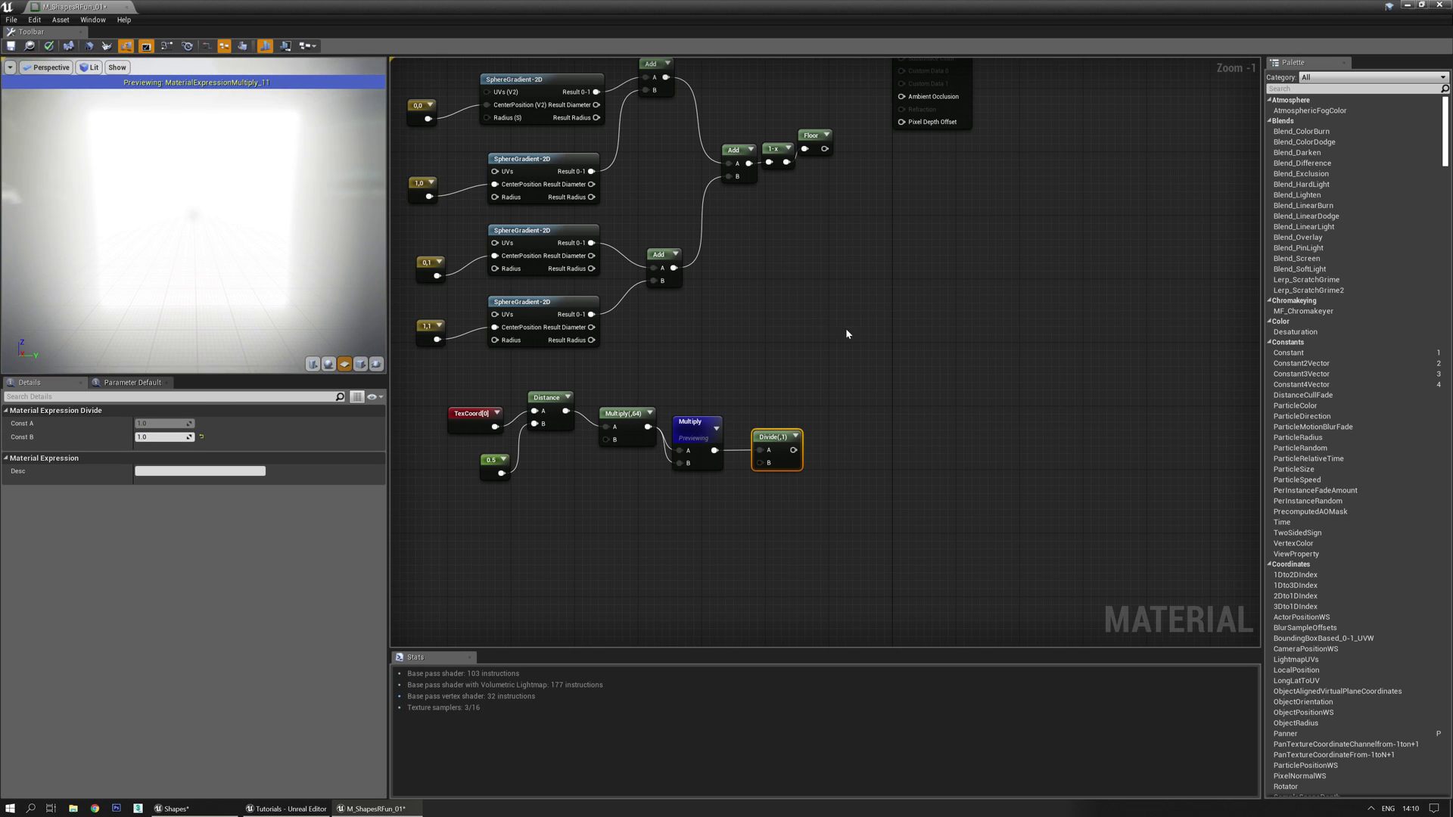
right_drag(846, 333, 815, 348)
drag(682, 451, 731, 462)
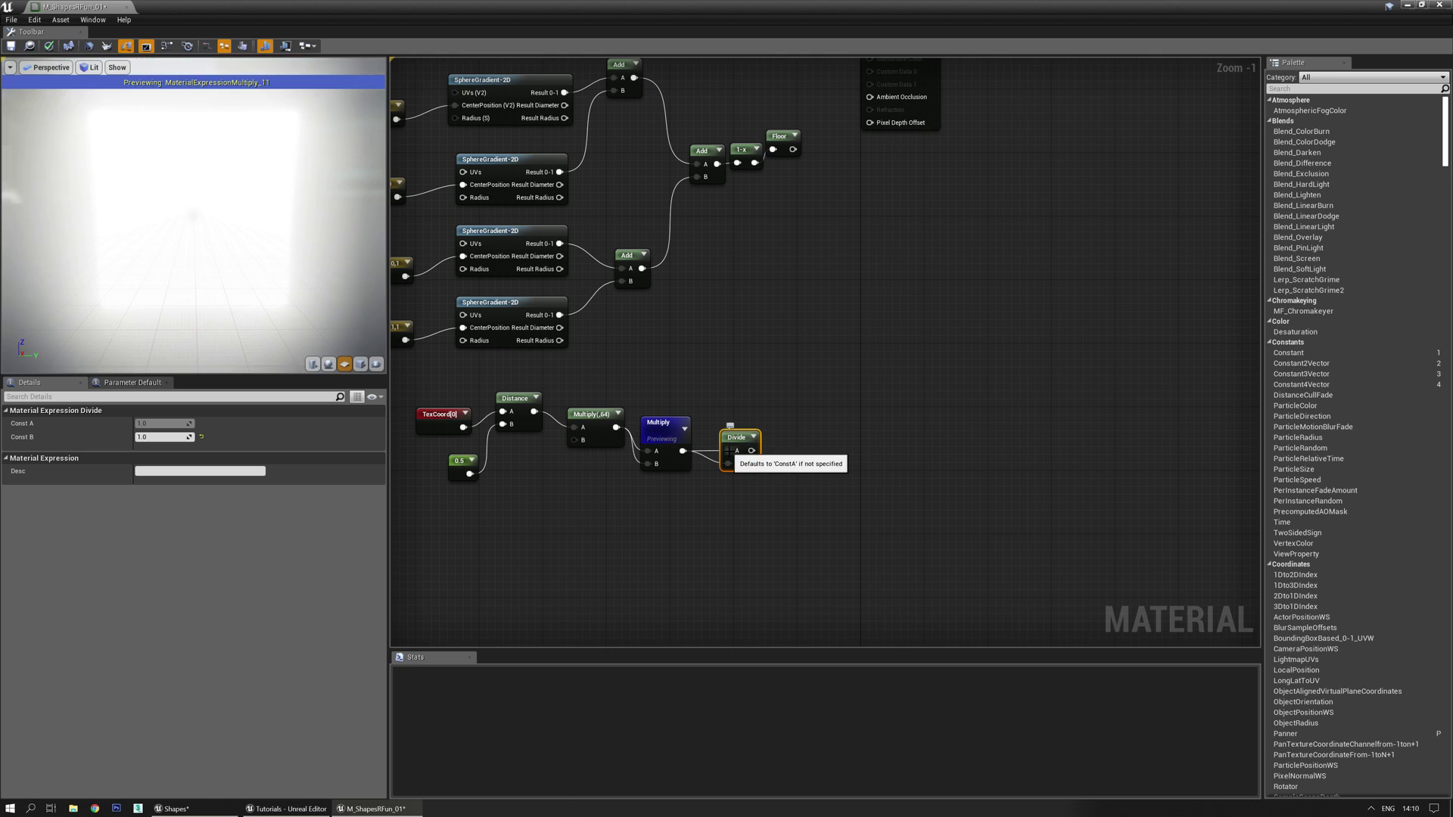
Place an Add node after the Divide node, connect the Divide output to its A input, and expand the Divide node's preview.
right_drag(830, 417, 771, 448)
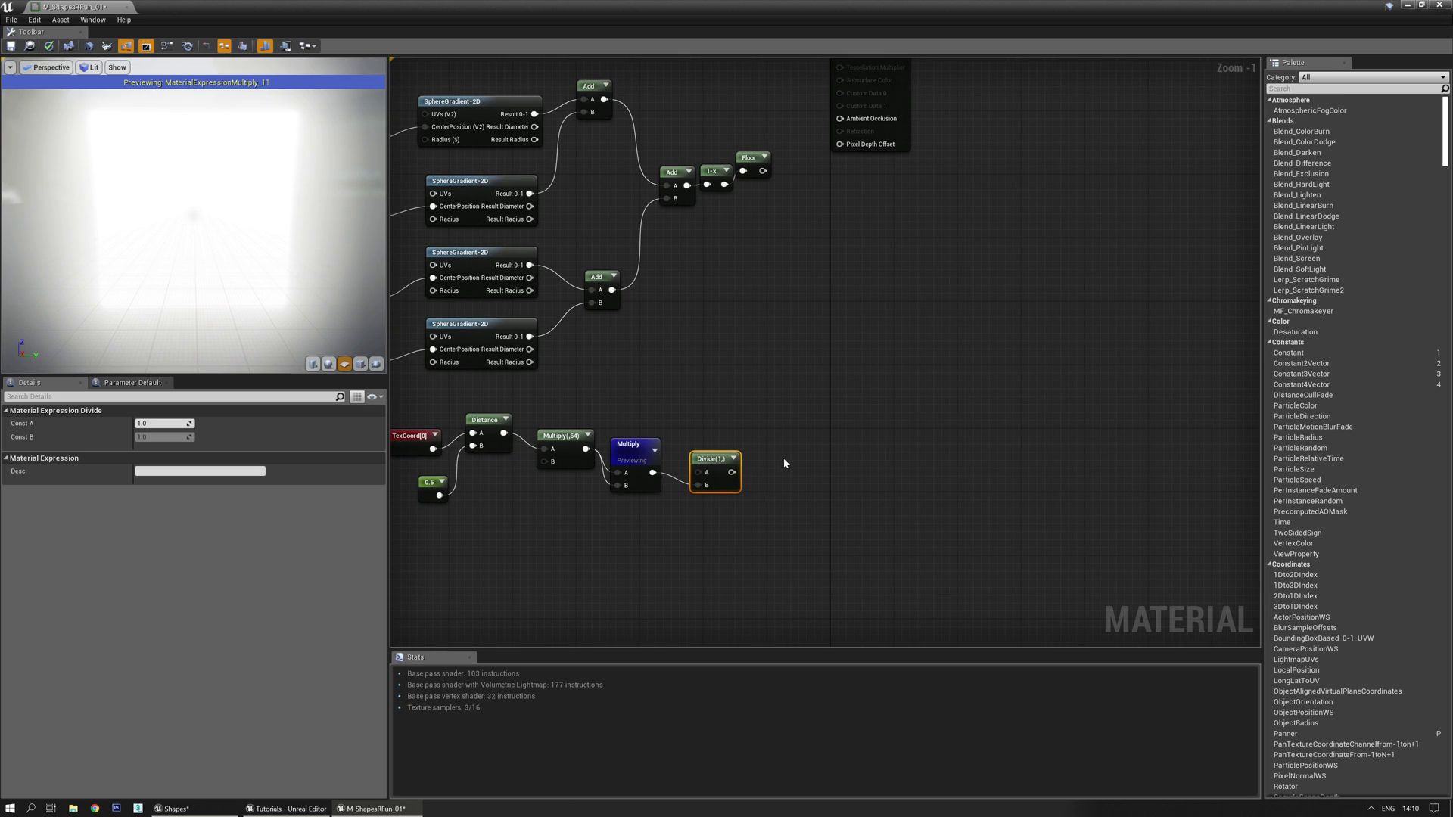
click(783, 451)
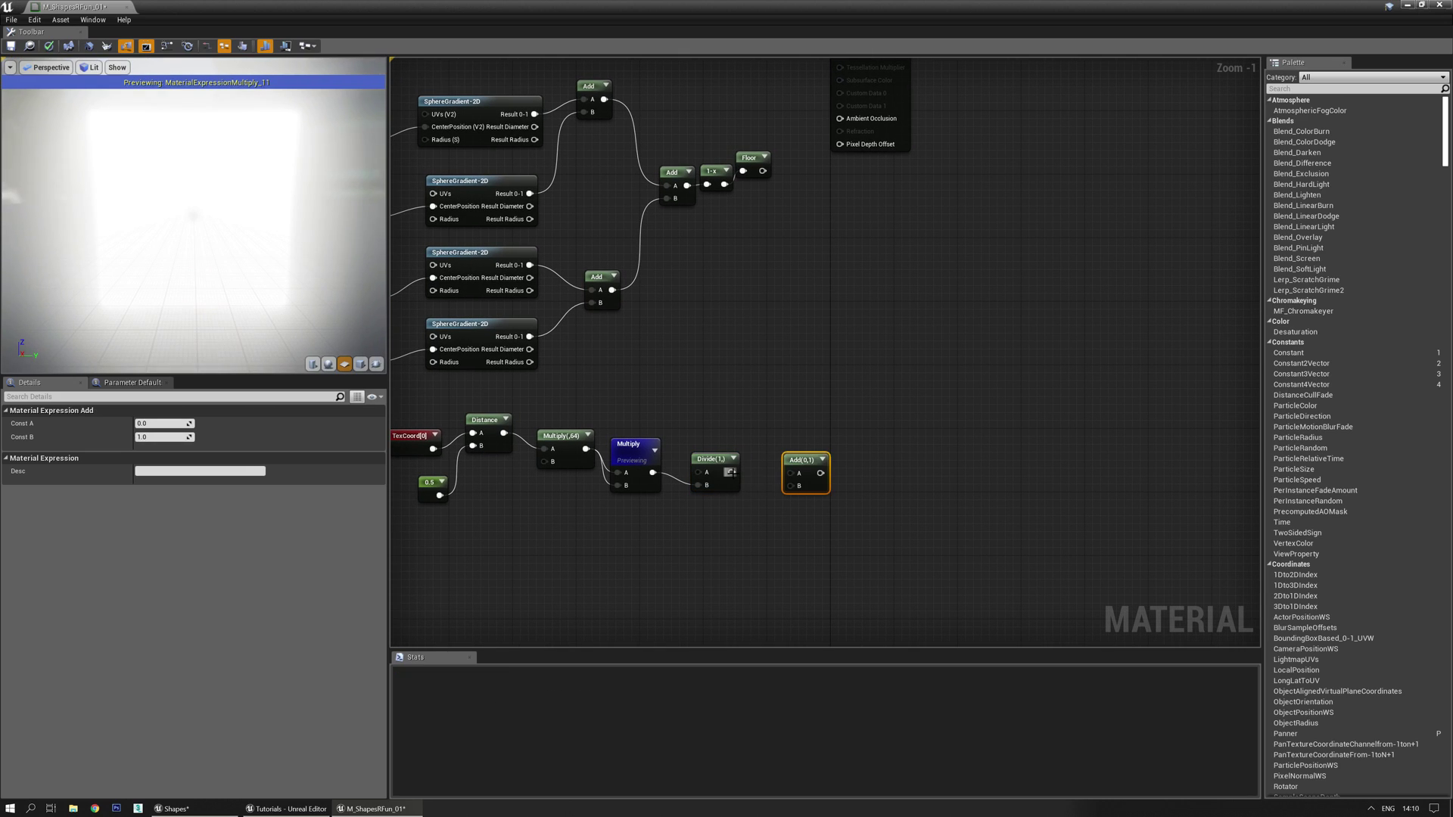
click(728, 472)
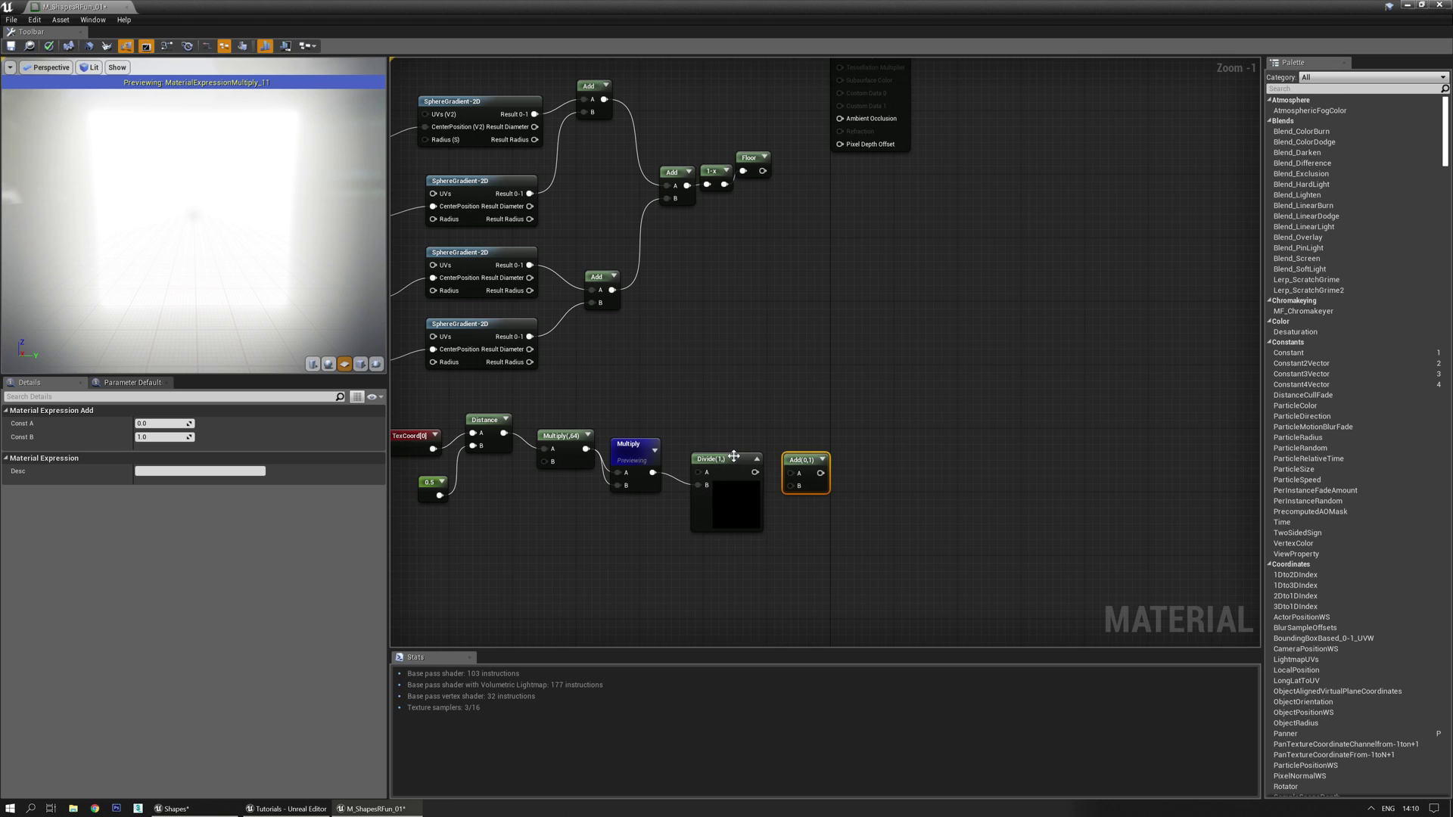
drag(731, 466, 721, 459)
drag(807, 467, 799, 459)
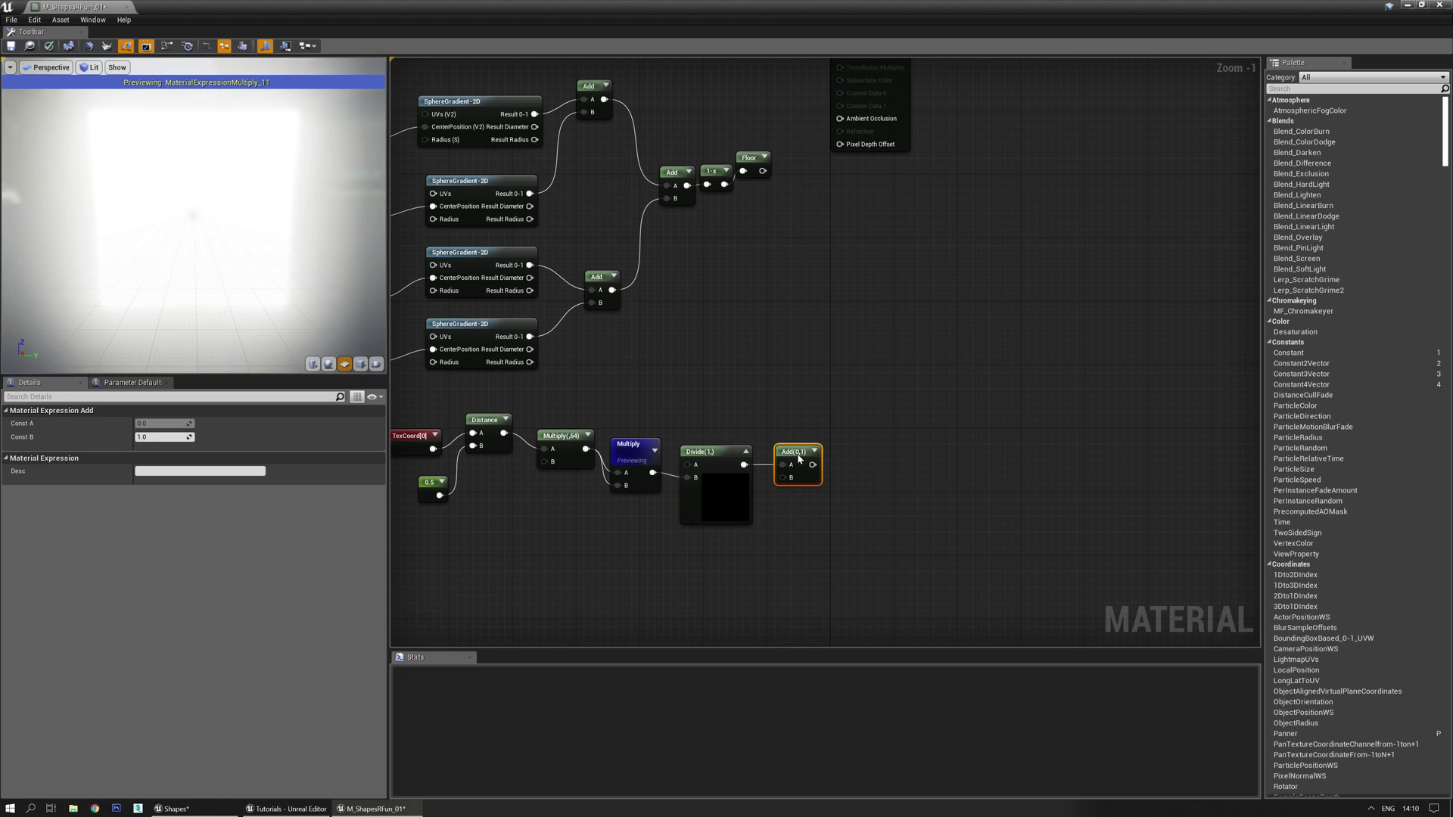
Set Const B of the Add node after Divide to -0.001, expand its thumbnail, and preview that node on the plane.
click(160, 437)
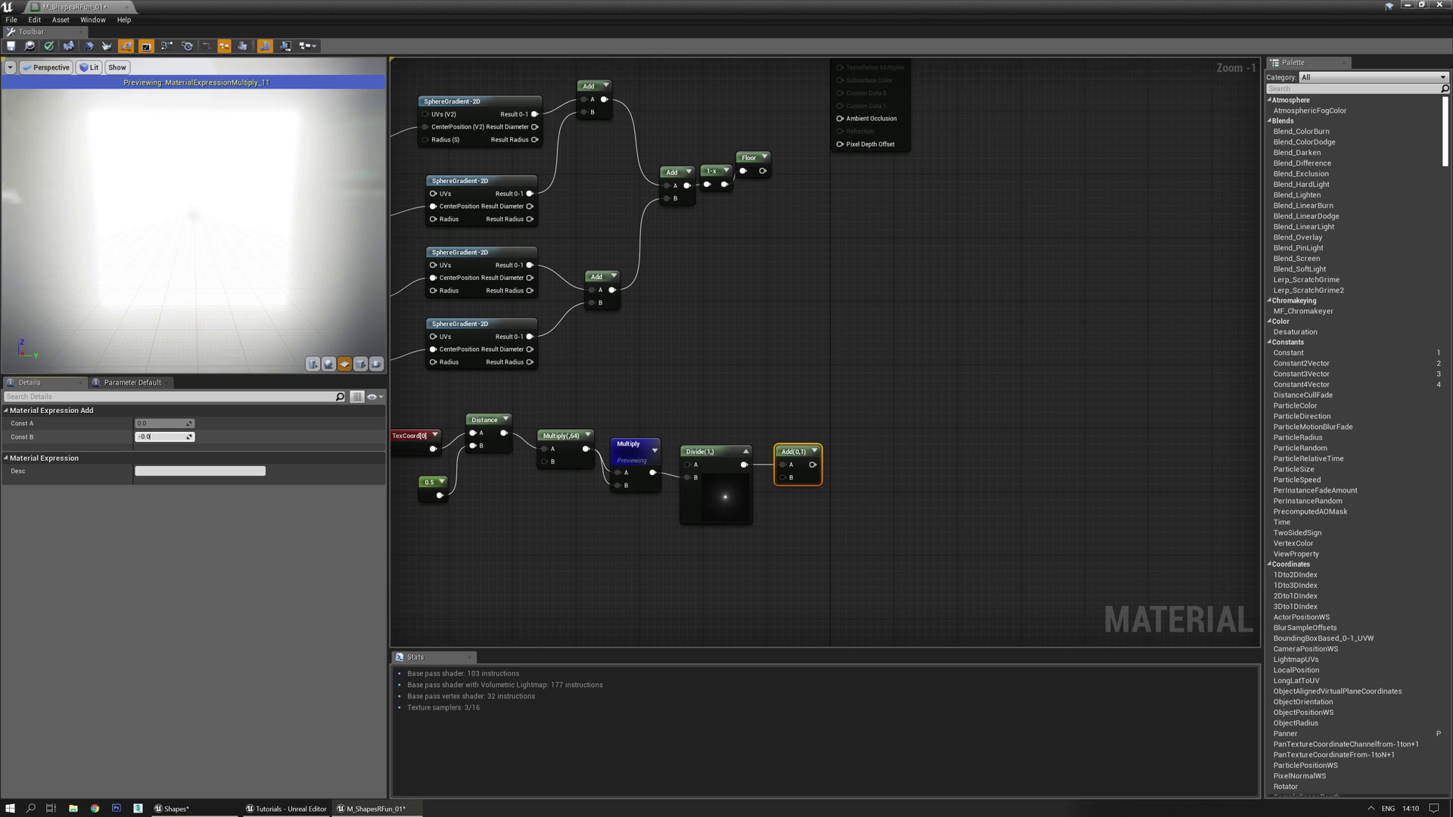
text(-0.001)
key(Return)
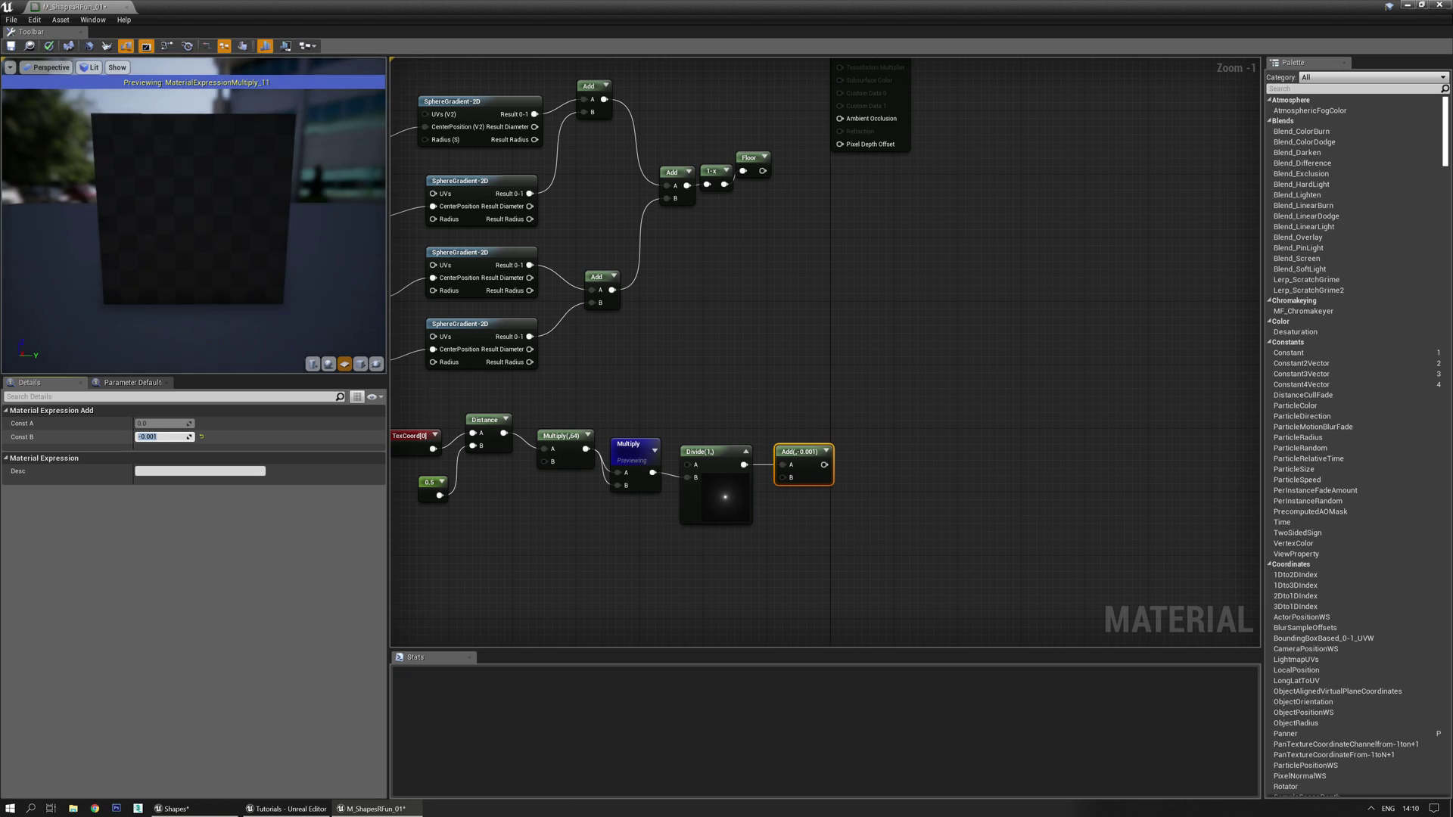
click(825, 452)
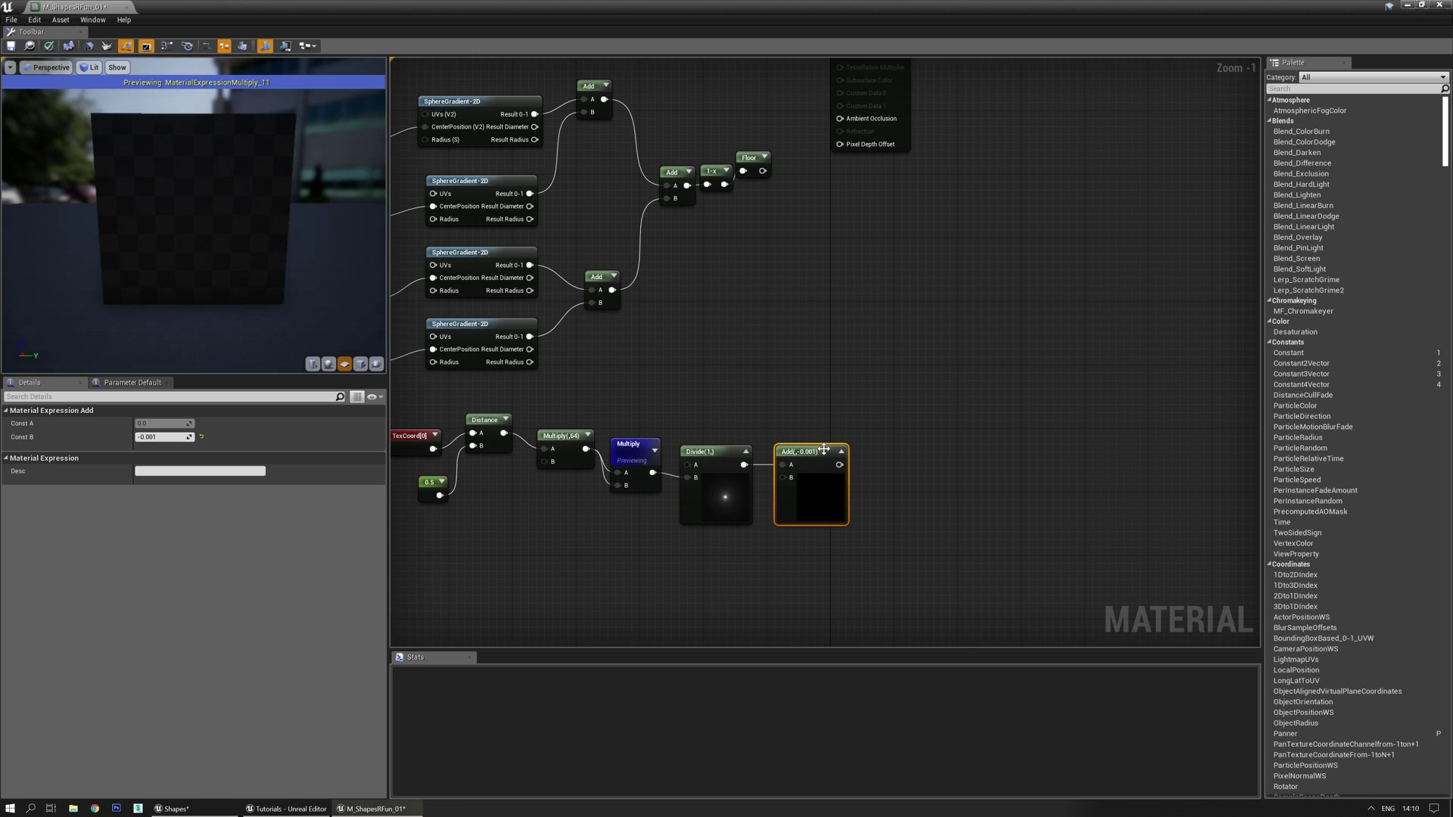
key(space)
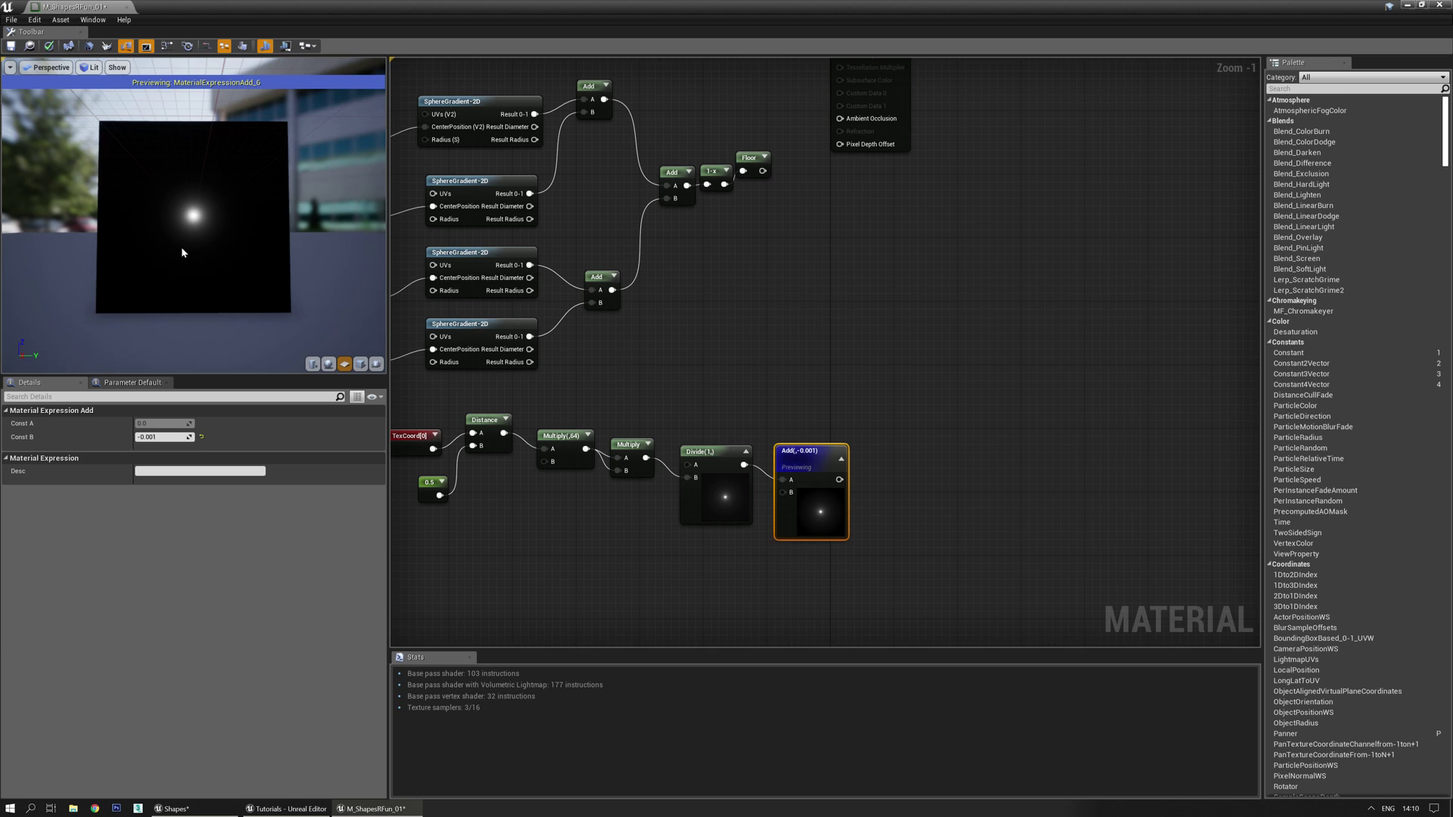
scroll(180, 247, up, 3)
drag(197, 217, 215, 240)
right_drag(927, 421, 852, 365)
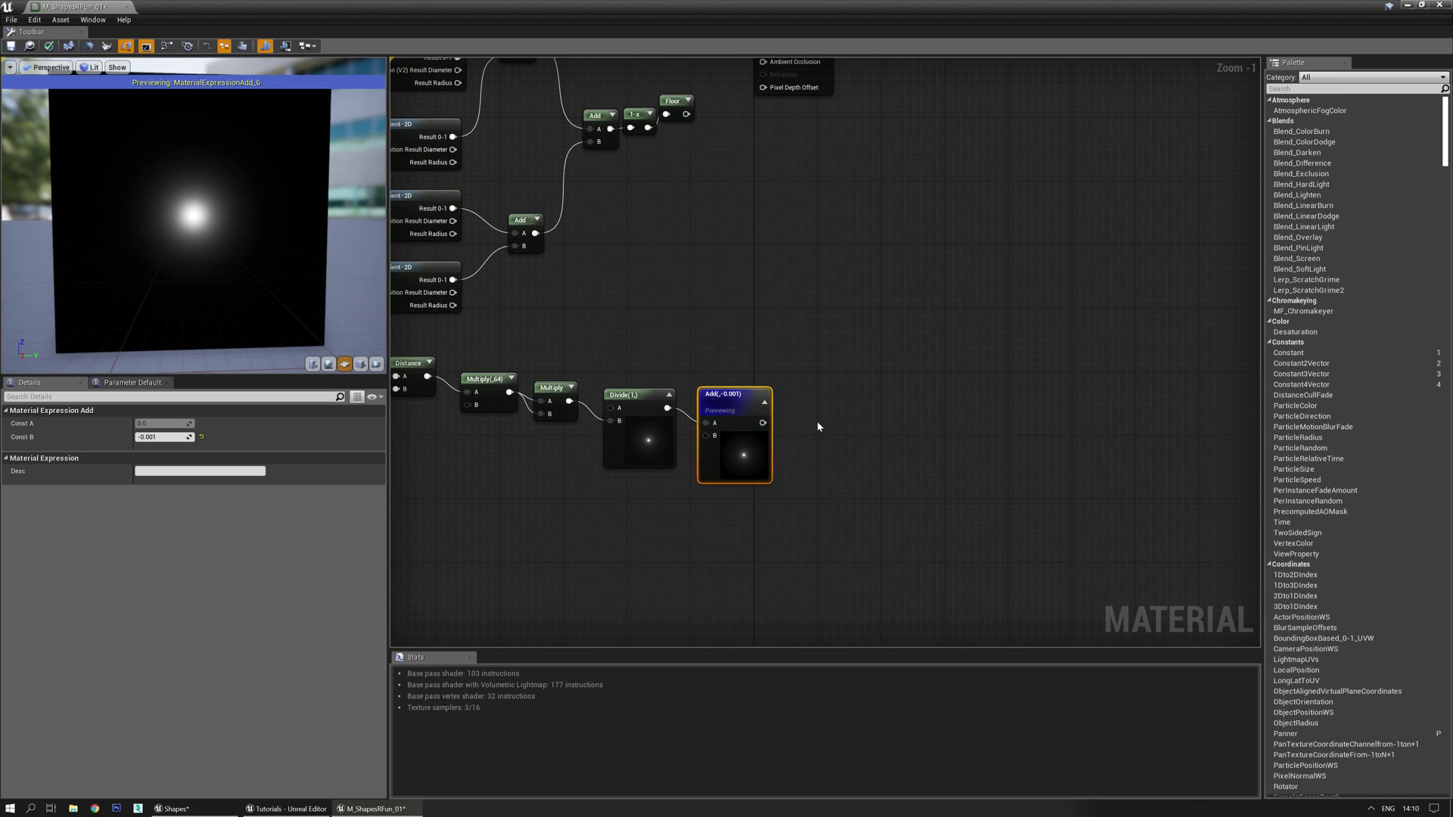
Add a Saturate node fed by the Add node's output and preview it on the plane.
right_click(817, 422)
text(sat)
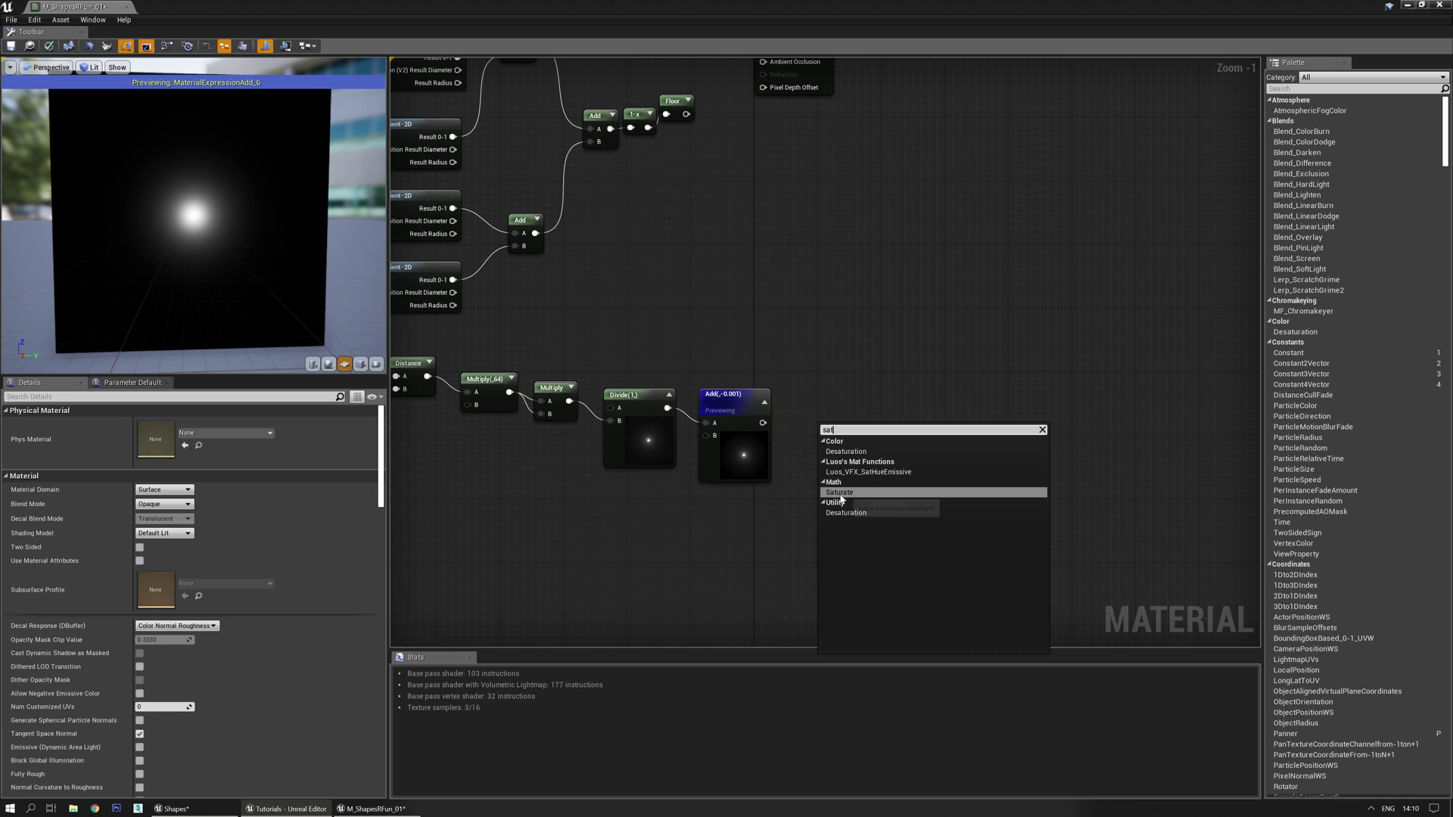
click(838, 494)
drag(763, 422, 805, 411)
key(space)
drag(250, 250, 219, 242)
right_drag(220, 242, 219, 280)
drag(220, 280, 193, 261)
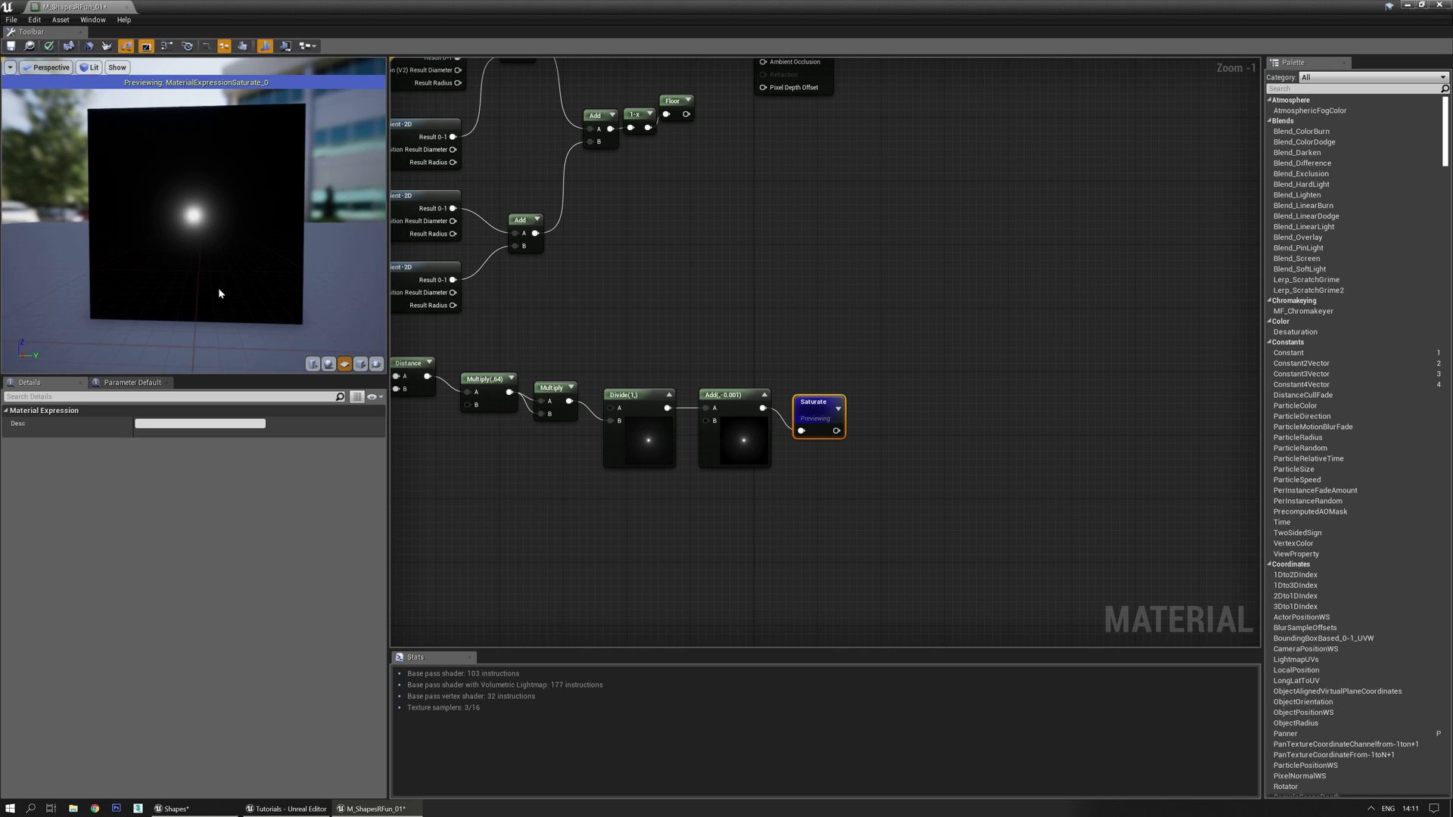
right_drag(785, 342, 821, 347)
Test the glow size by setting Const B of the Multiply node after Distance to 128, 32 and back to 64.
right_drag(678, 351, 753, 394)
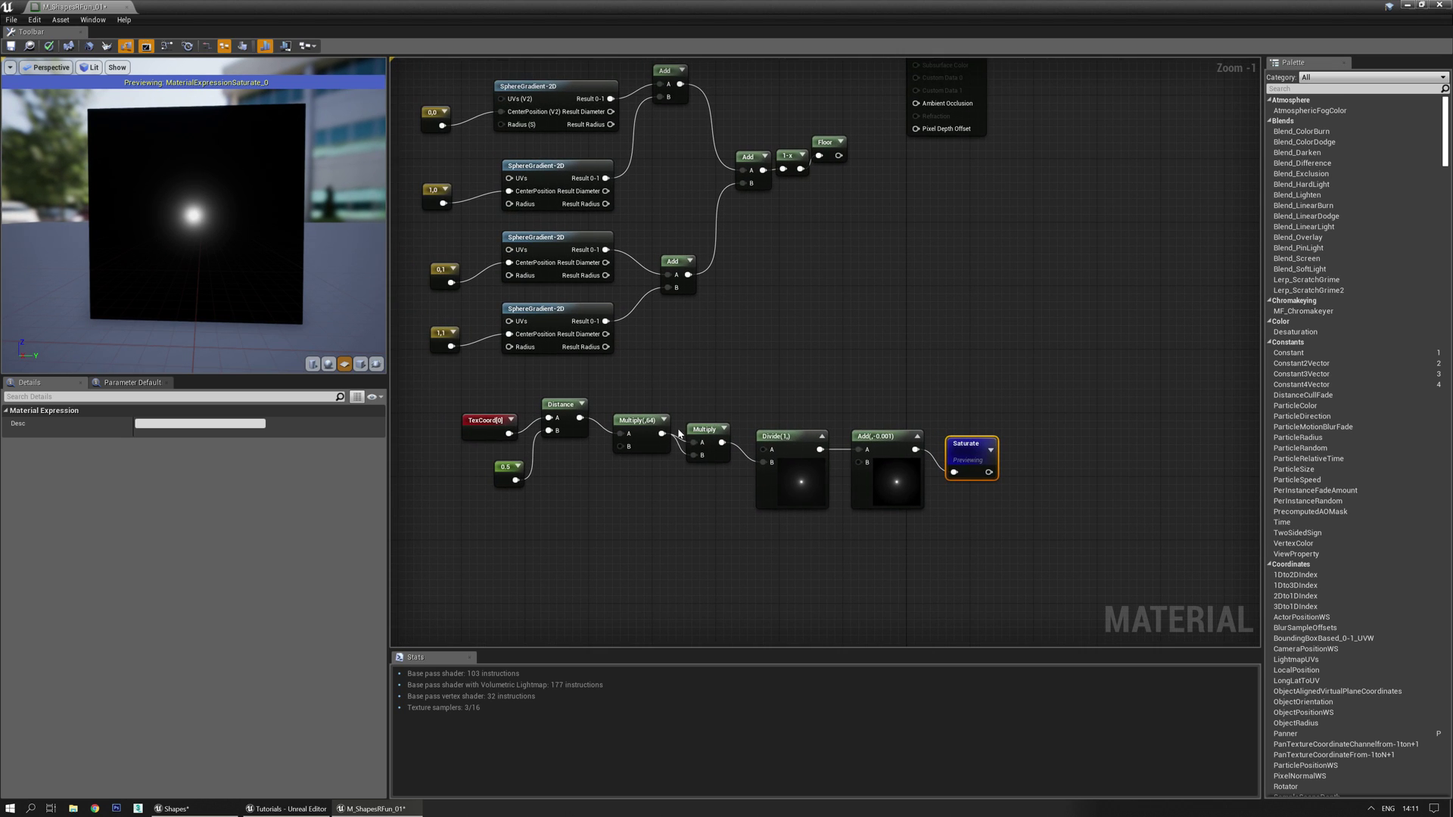
click(639, 421)
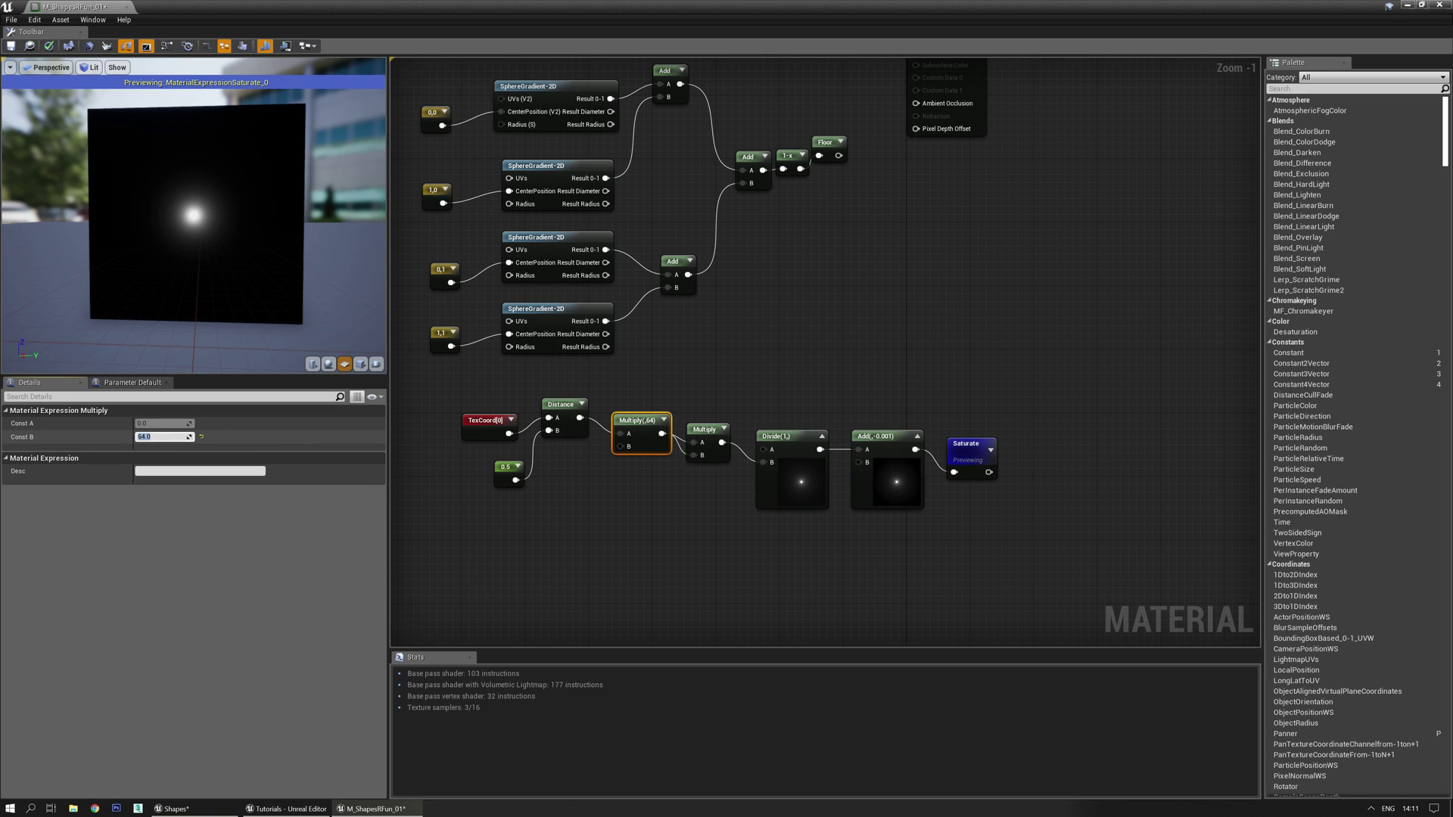
text(128)
key(Return)
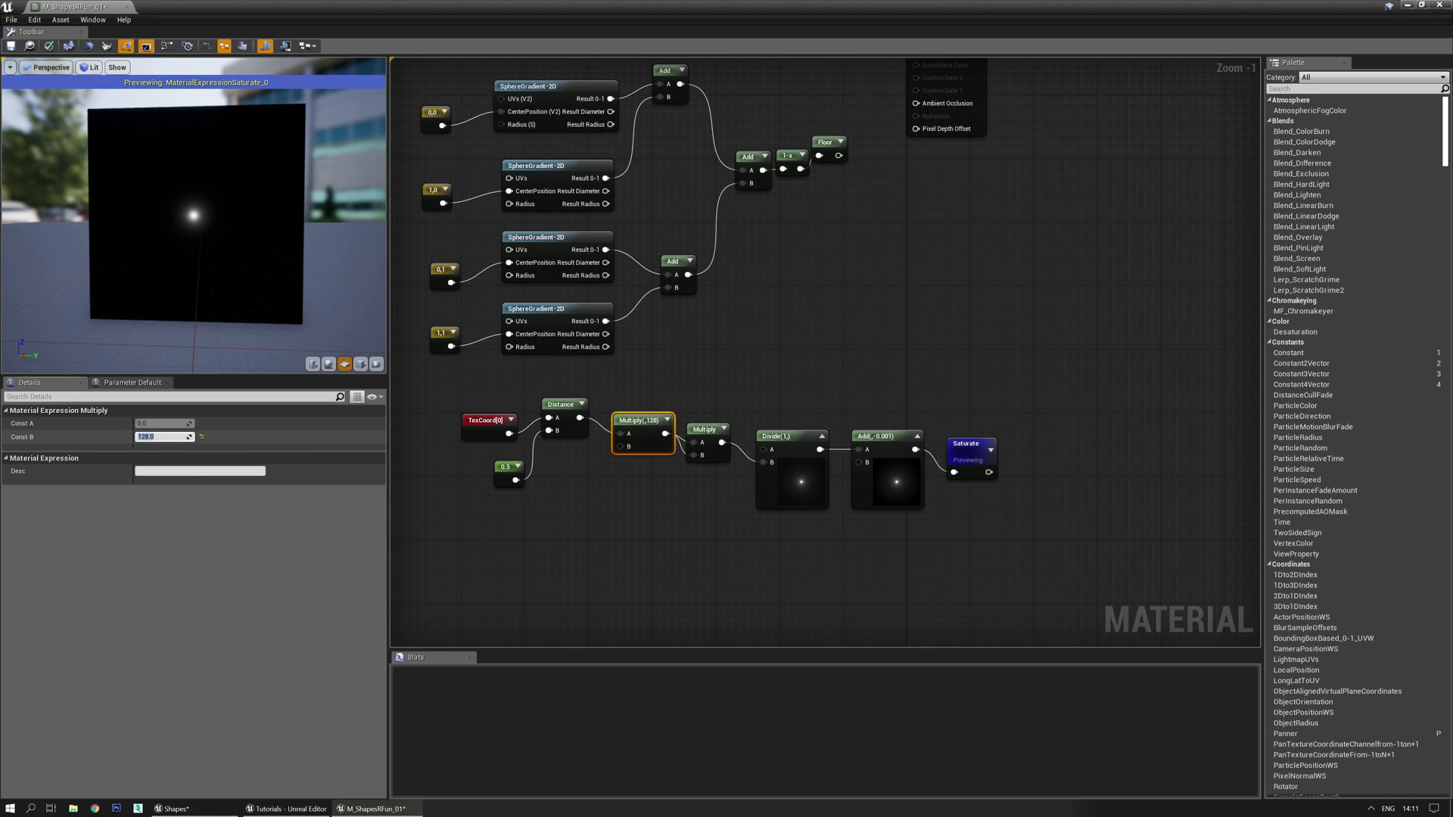
text(32)
key(Return)
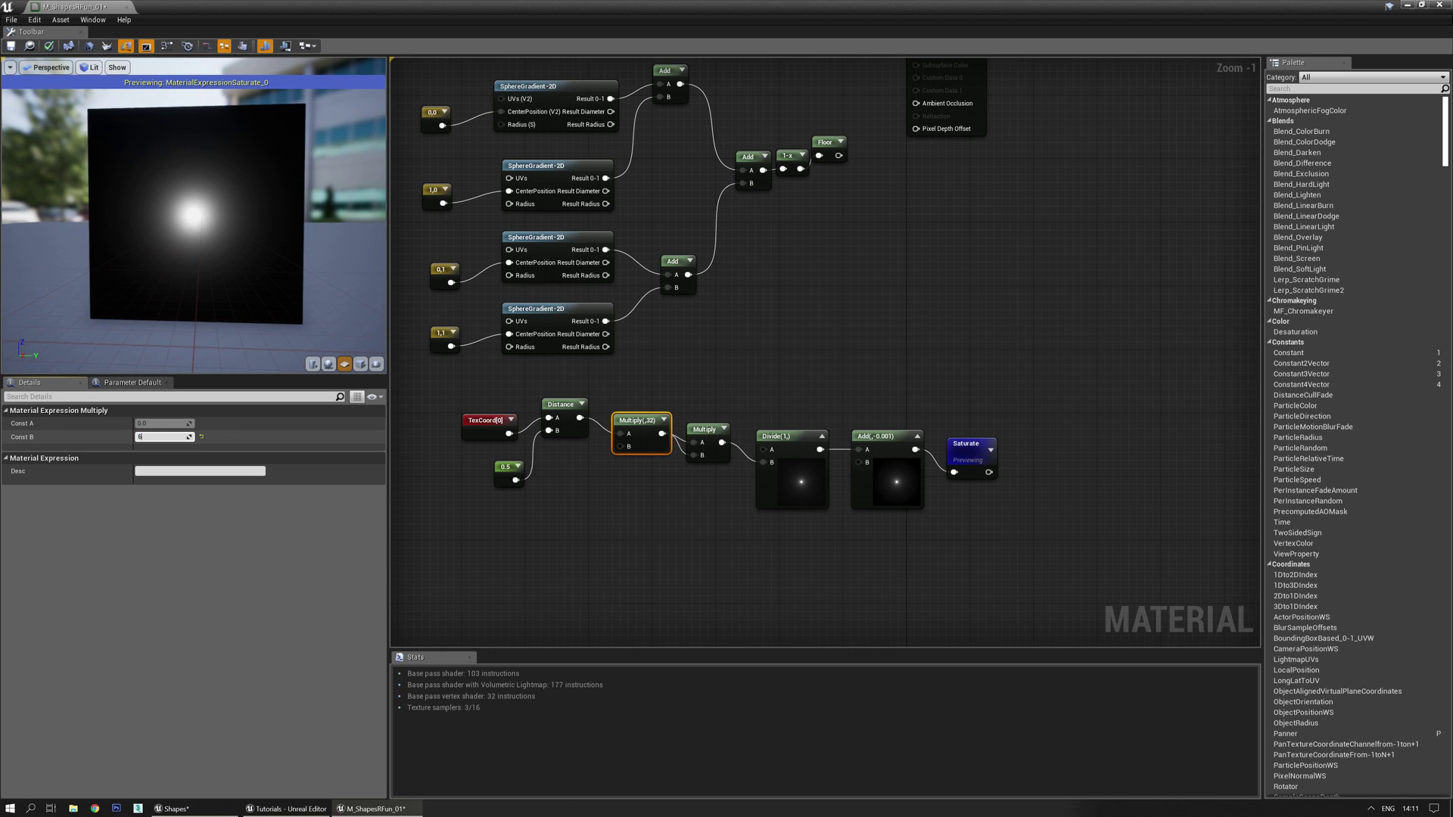
text(64)
key(Return)
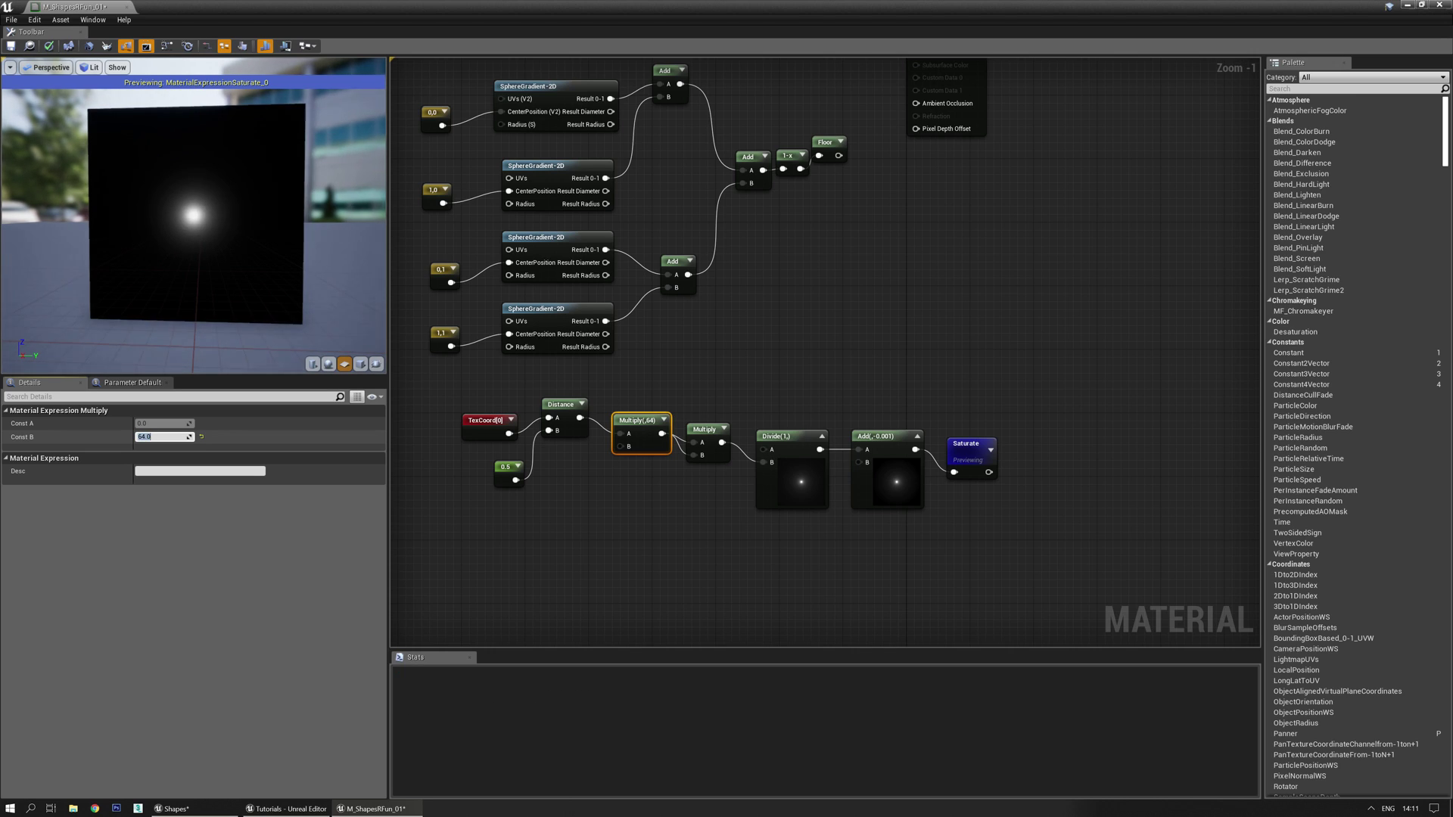
mouse_move(193, 216)
mouse_down()
mouse_move(193, 250)
mouse_move(193, 204)
mouse_up()
Set the material's Blend Mode to Translucent and its Shading Model to Unlit.
right_drag(995, 274, 959, 469)
click(919, 308)
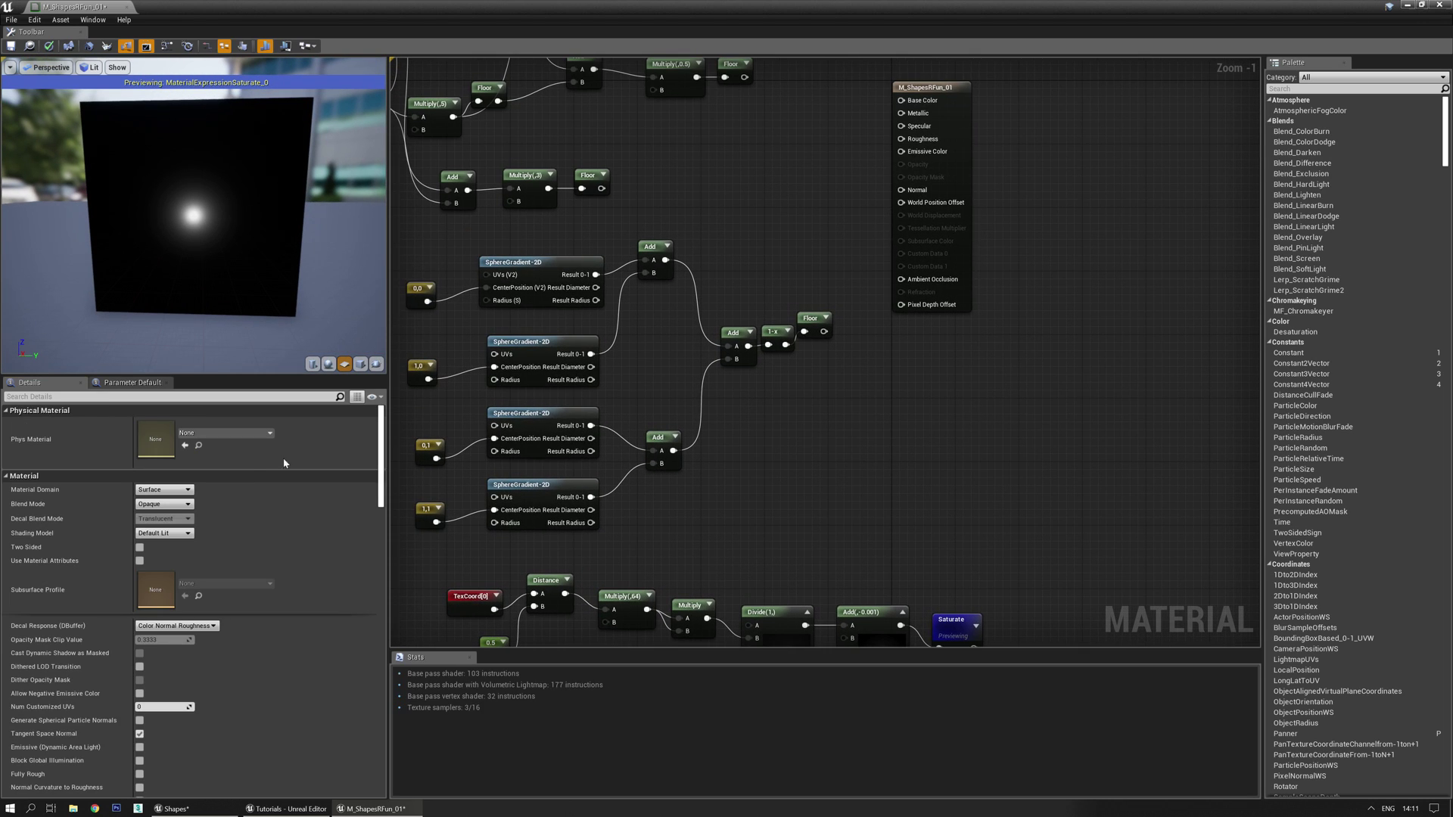
click(163, 504)
click(161, 528)
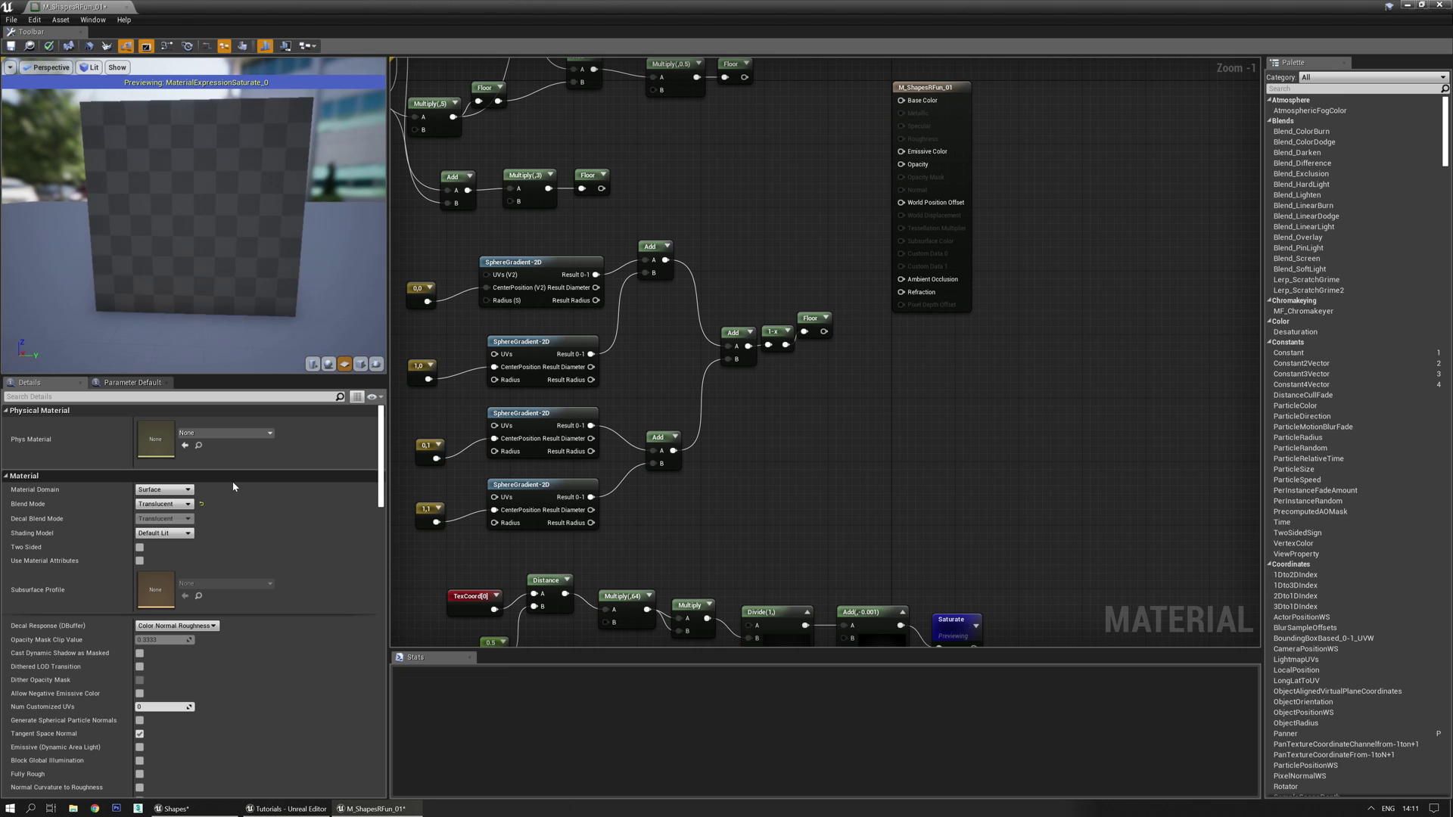
click(161, 533)
click(143, 544)
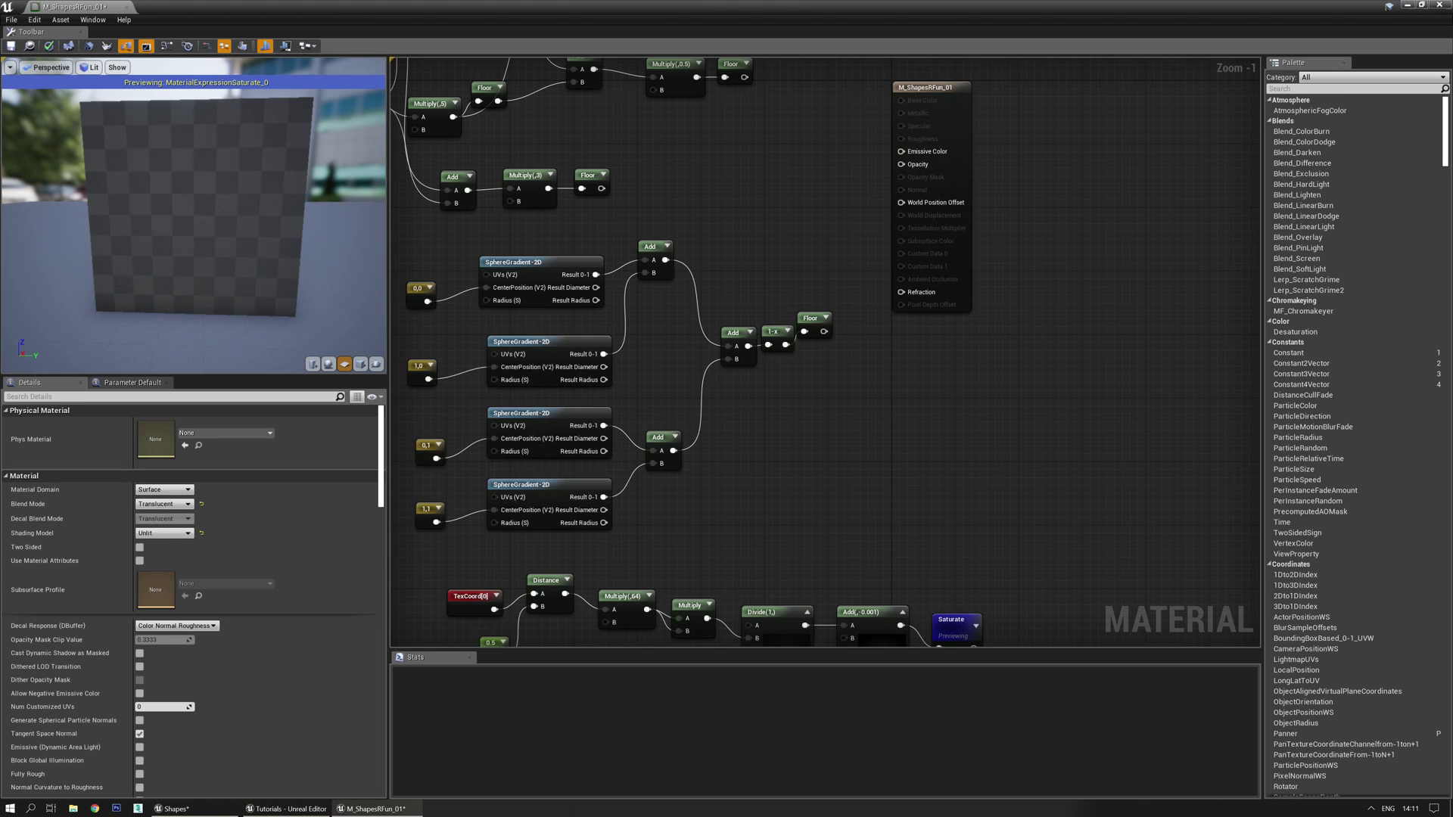
Connect the Saturate output to the material's Opacity input and stop previewing the Saturate node.
right_drag(974, 643, 927, 598)
drag(927, 582, 853, 448)
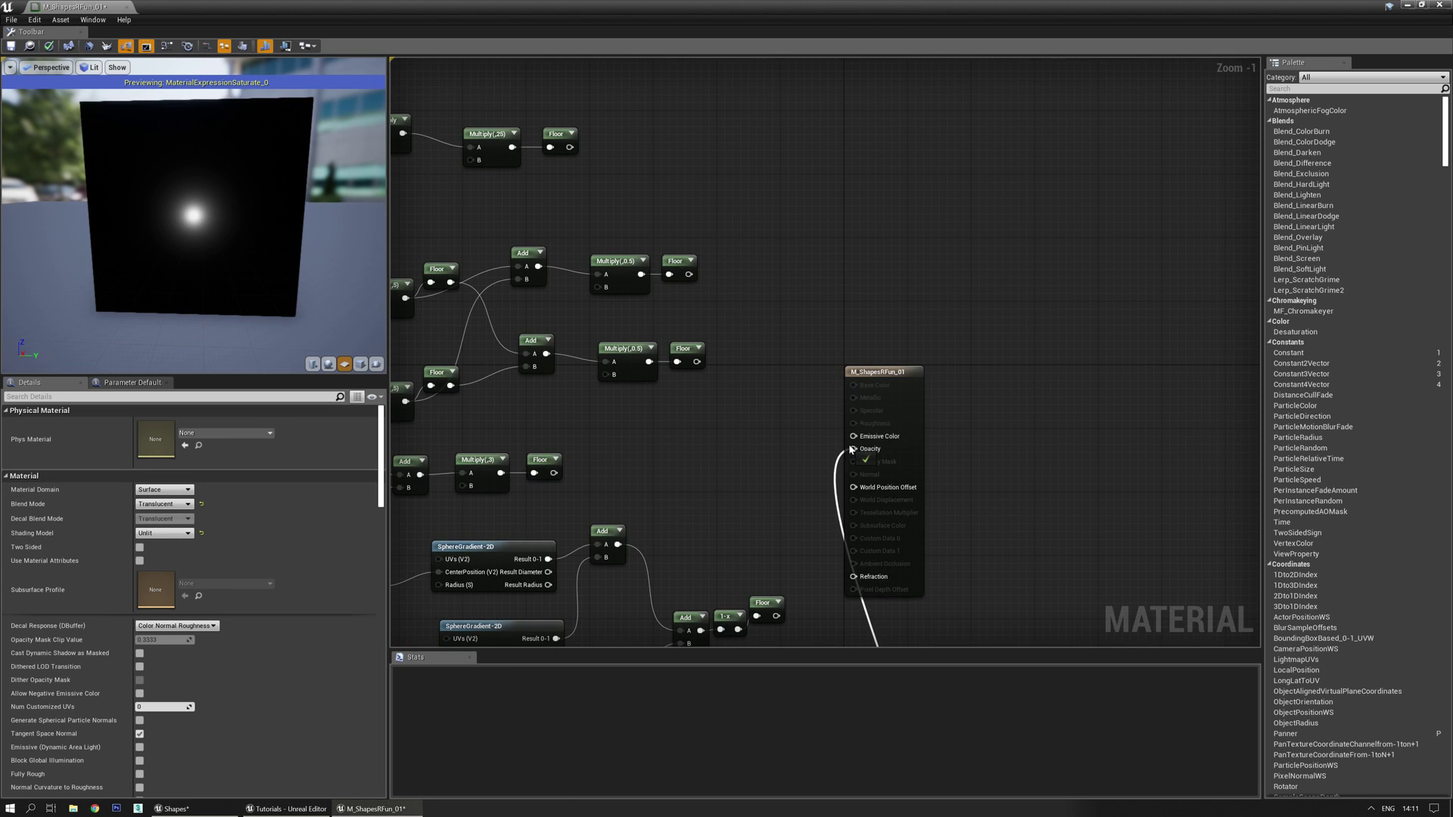
right_drag(982, 516, 1009, 504)
click(832, 494)
right_click(832, 494)
click(876, 515)
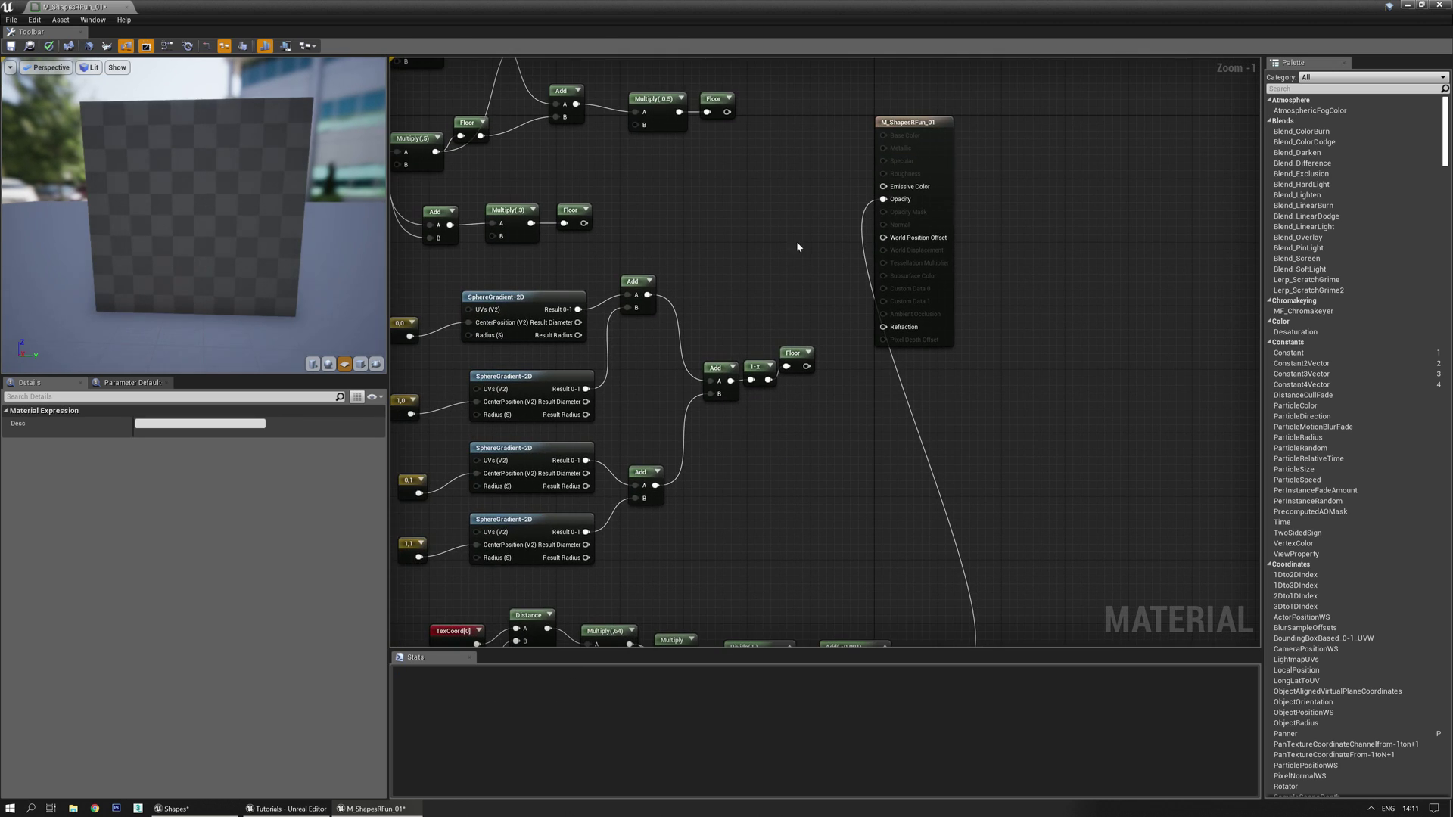
right_drag(796, 241, 802, 311)
drag(354, 81, 394, 114)
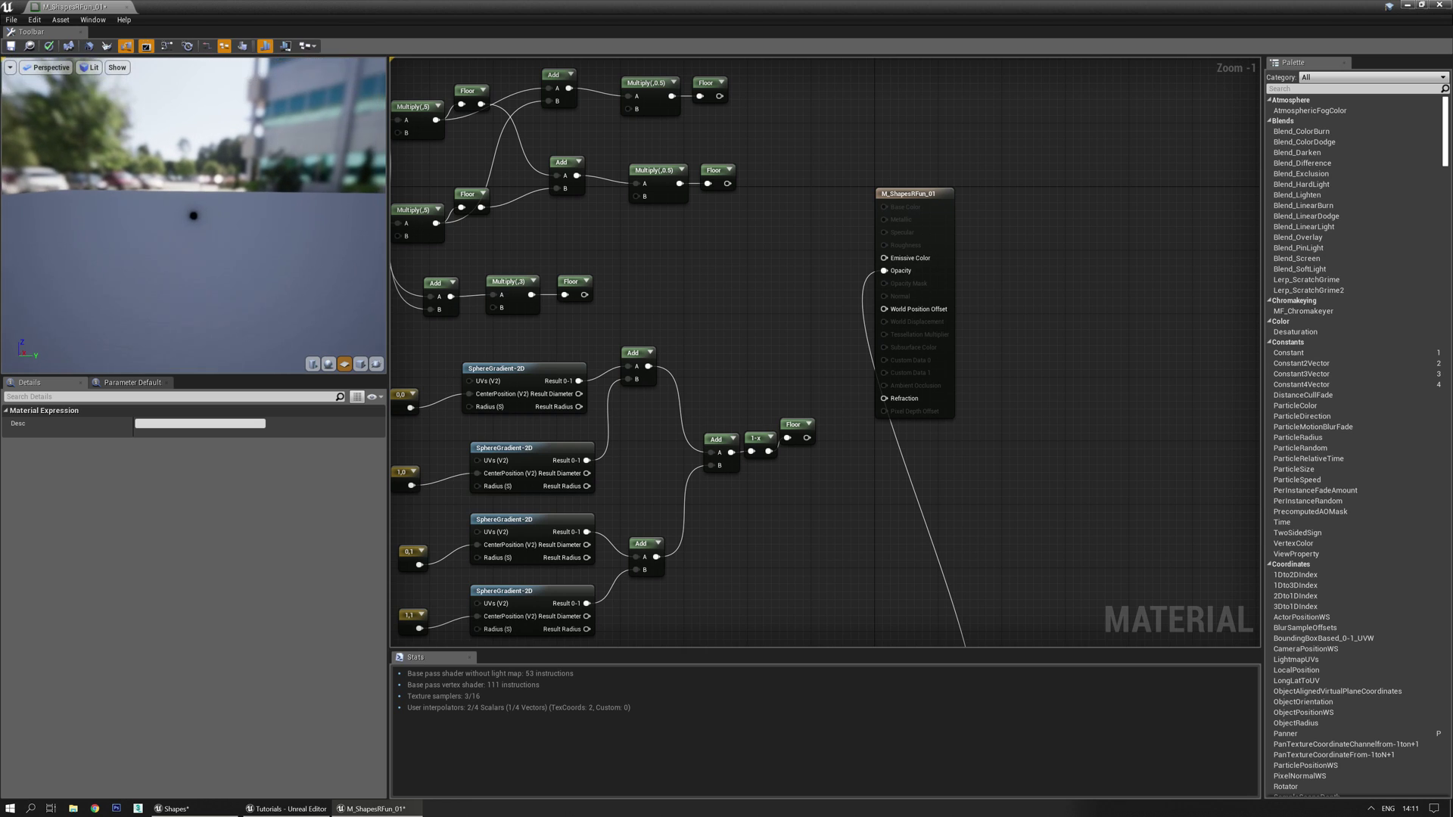
Add a Constant3Vector node near the material's main node and set its color to red with RGB values 1, 0, 0.
right_drag(646, 243, 715, 312)
scroll(749, 299, up, 1)
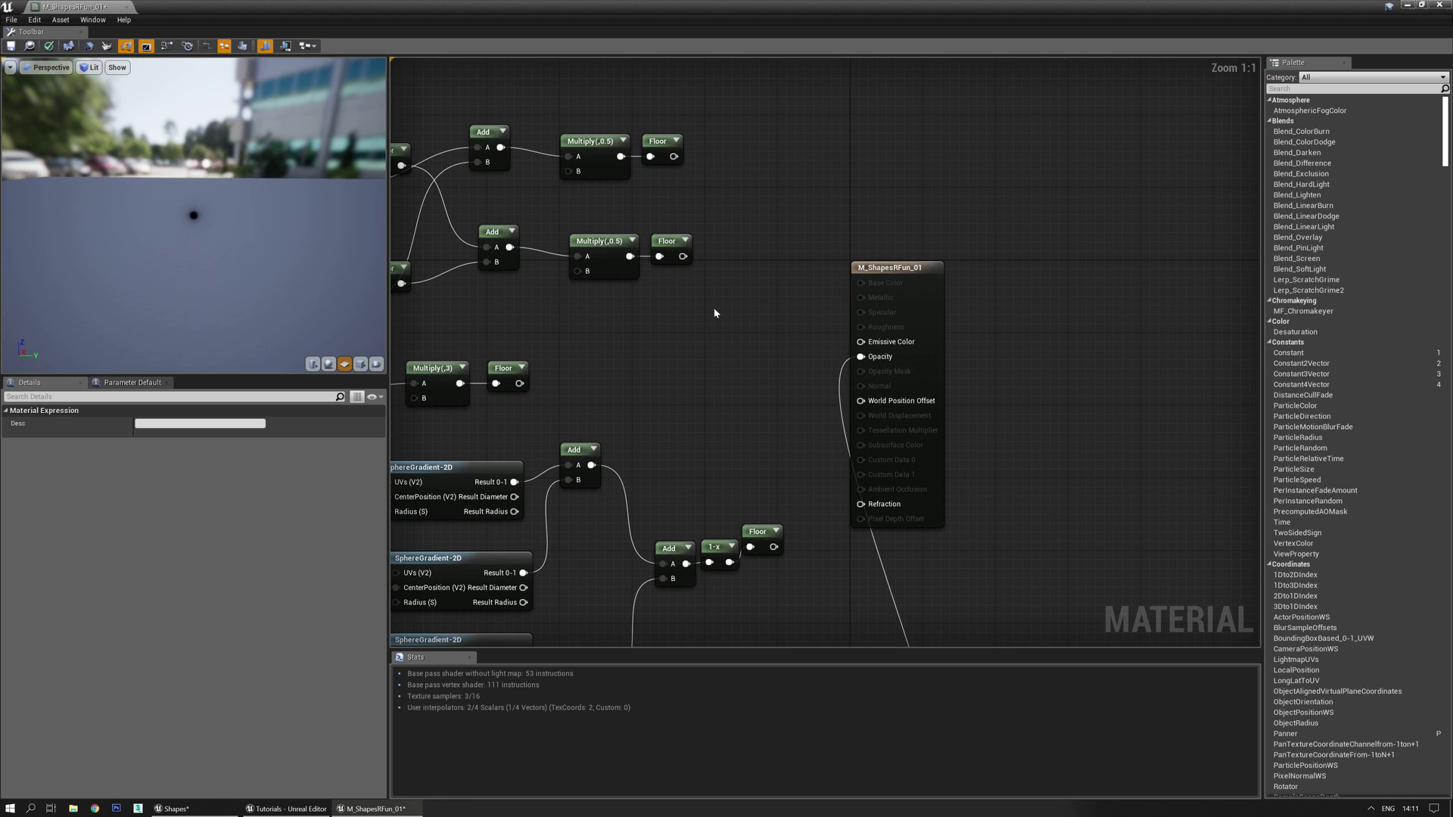
click(705, 302)
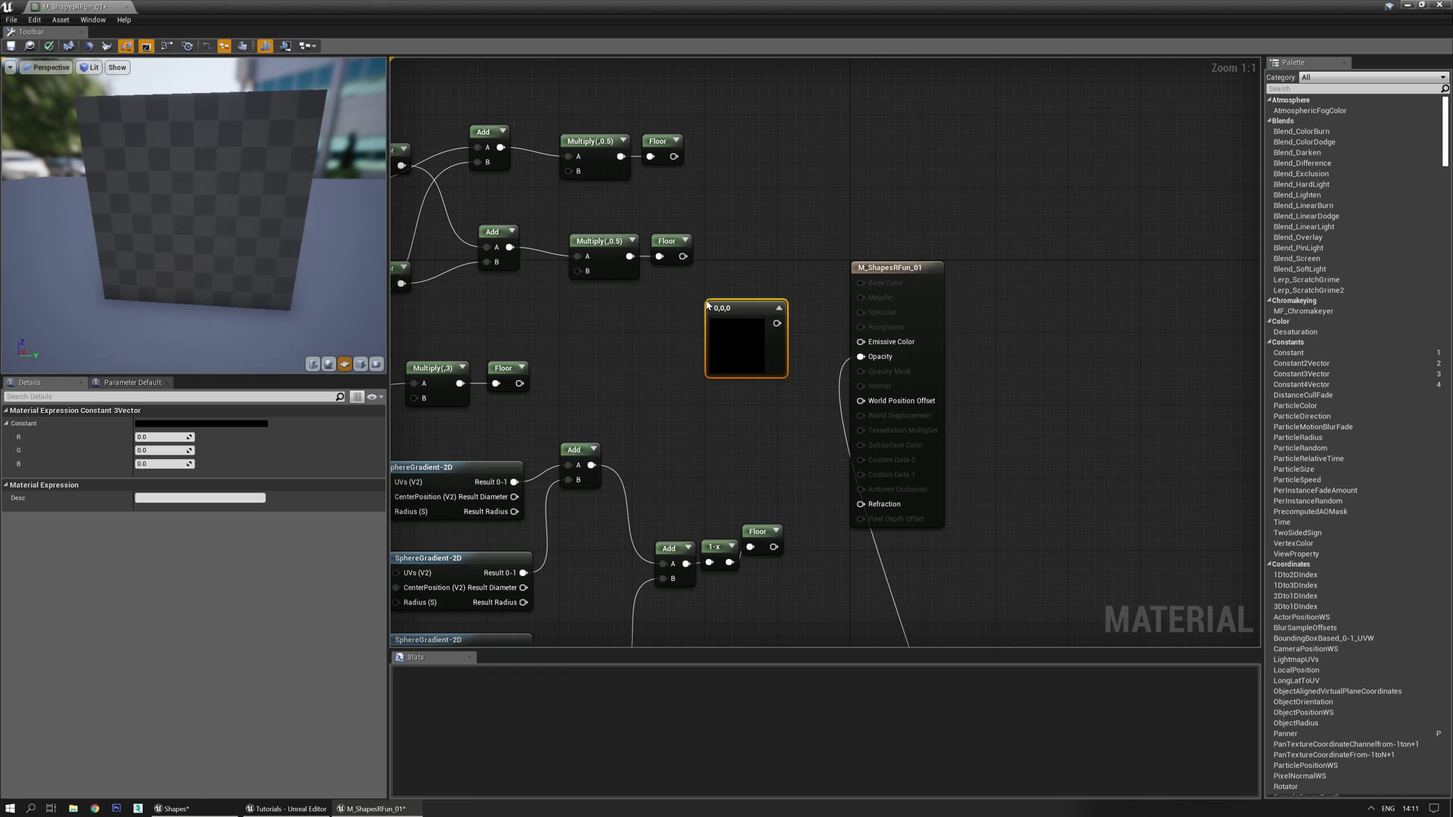
click(219, 424)
click(306, 452)
click(279, 594)
text(1)
key(Tab)
text(0)
key(Tab)
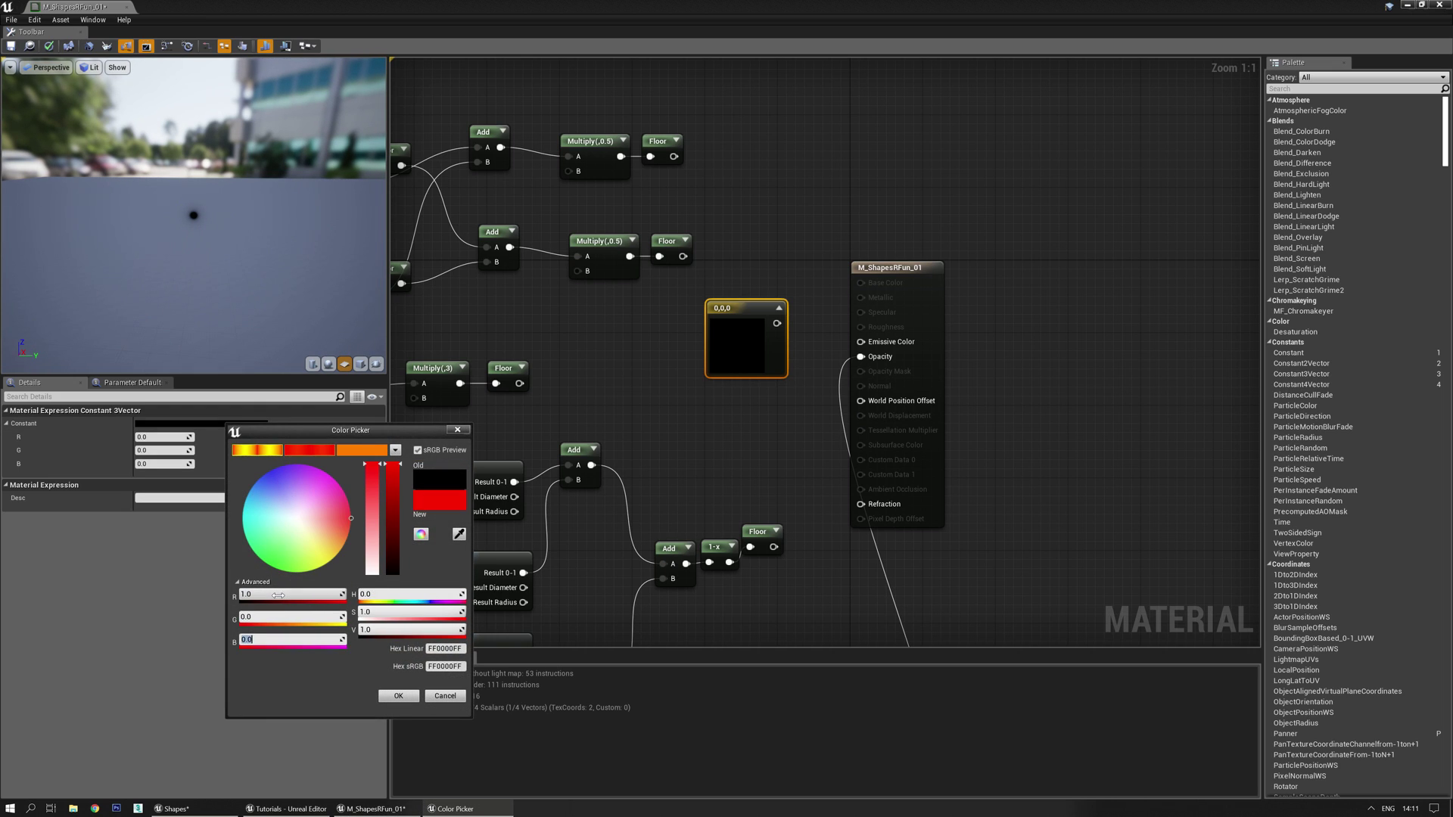
click(398, 695)
Connect the red Constant3Vector to the material's Emissive Color input and inspect the glow on the plane.
drag(777, 323, 863, 346)
mouse_move(225, 282)
mouse_down()
mouse_move(225, 325)
mouse_move(225, 272)
mouse_up()
right_drag(225, 272, 225, 227)
mouse_move(225, 227)
mouse_down()
mouse_move(221, 271)
mouse_move(216, 231)
mouse_up()
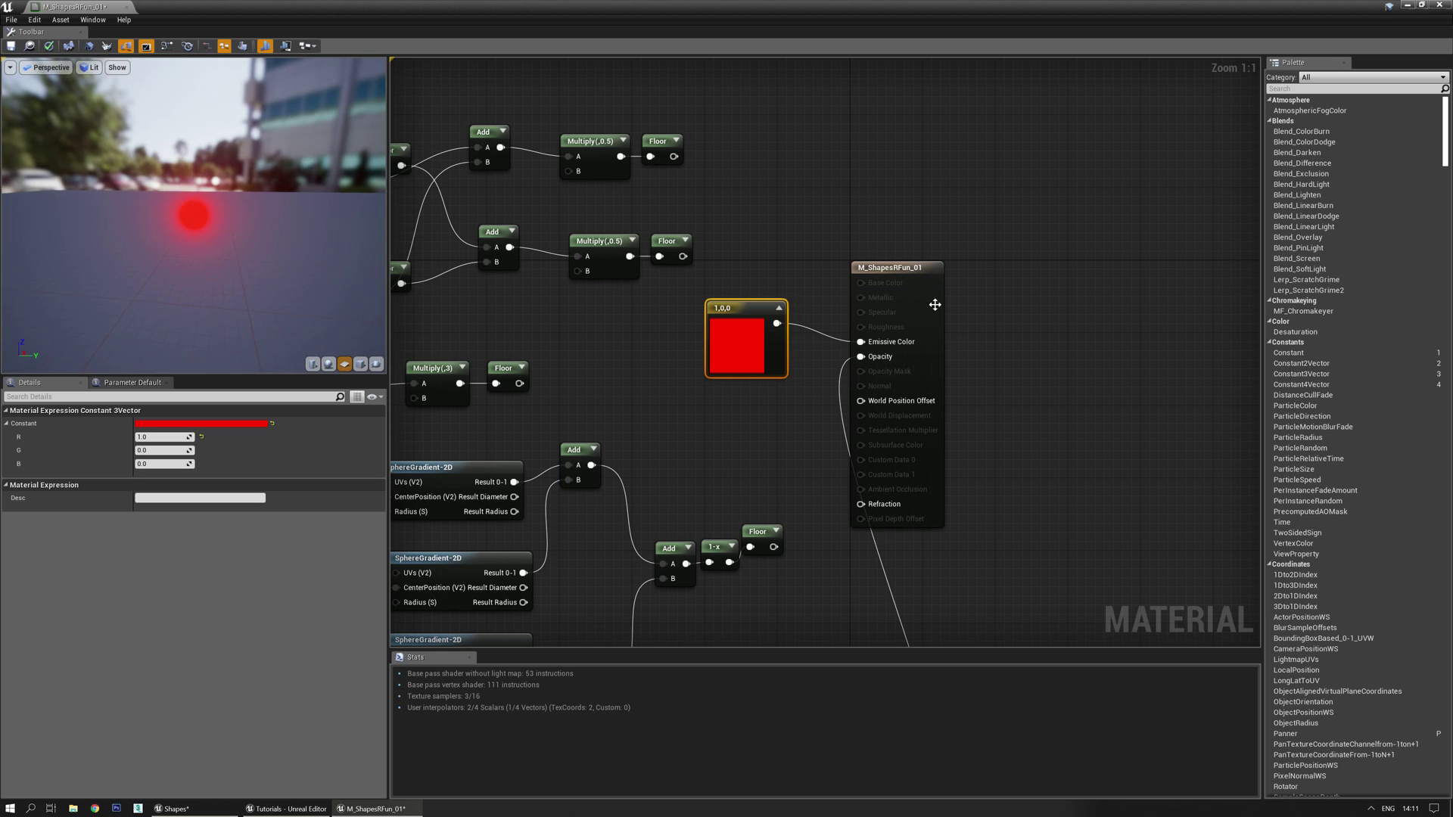
Insert a Multiply node with Const B set to 100 between the red Constant3Vector and the Emissive Color input.
drag(895, 271, 1002, 253)
right_drag(847, 374, 797, 387)
key(m)
click(760, 356)
drag(728, 337, 921, 338)
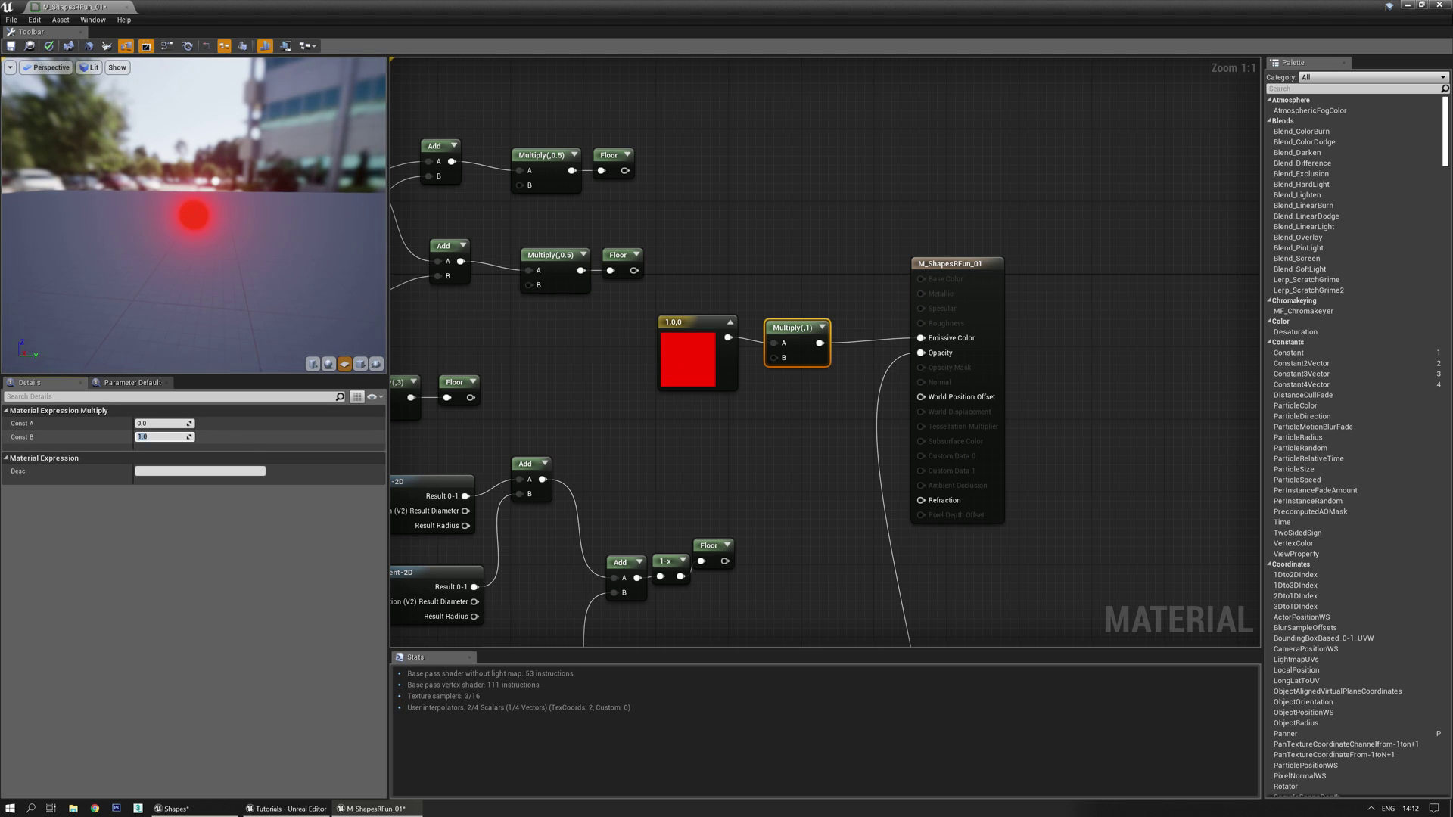
key(Return)
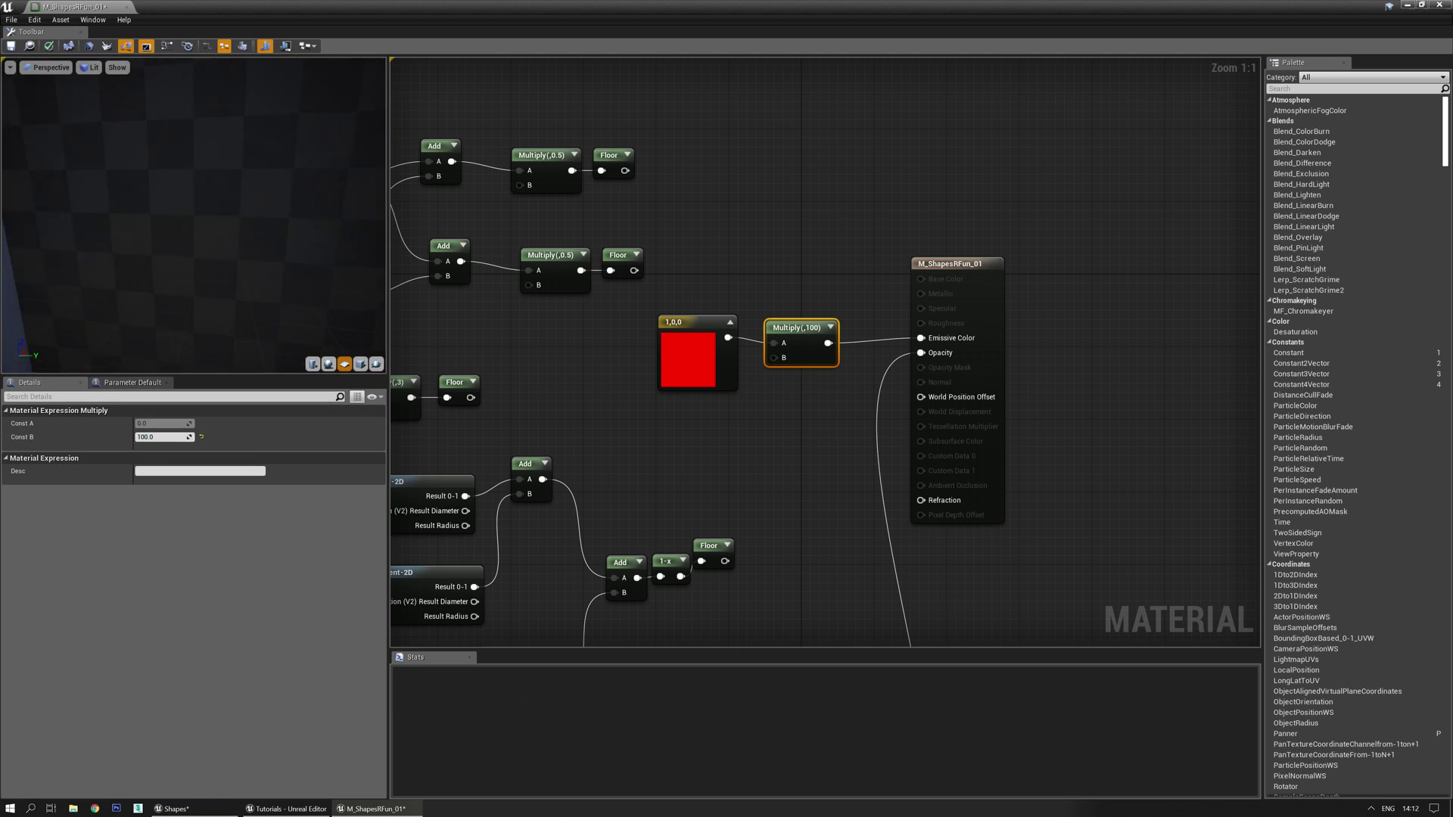